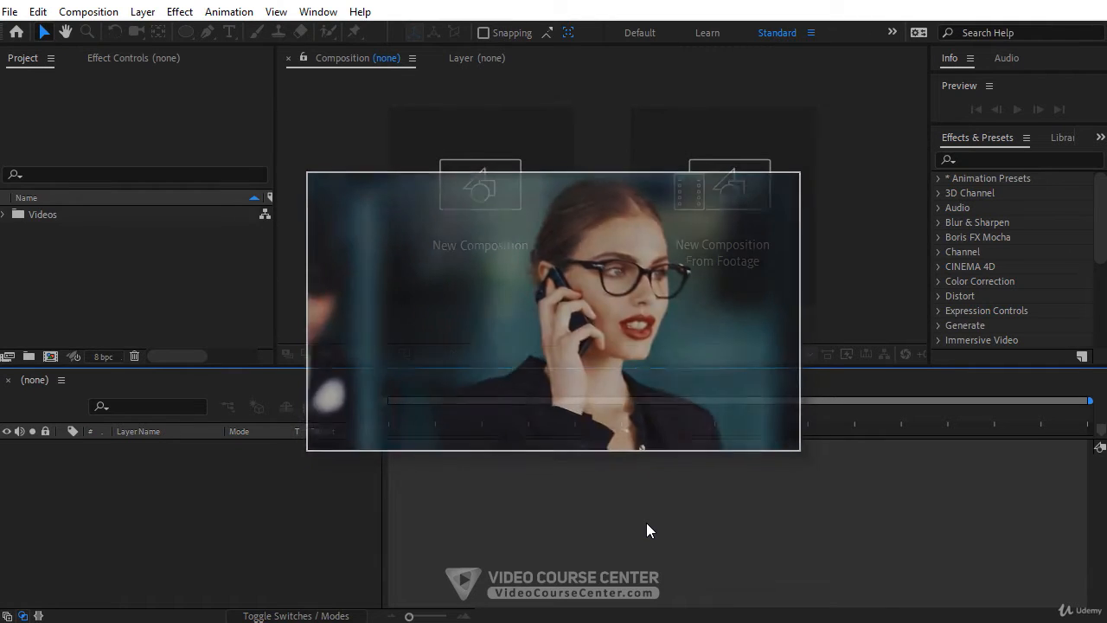
Step: Start a new composition named Circle, keeping 3840 × 2160 px and the Square Pixels aspect ratio
click(78, 12)
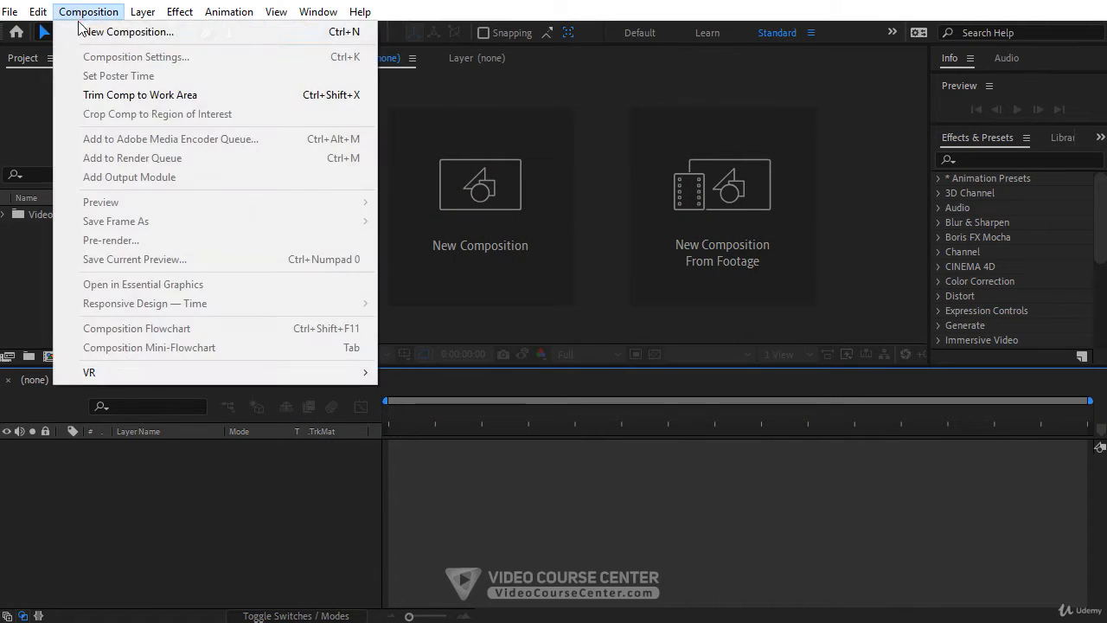
click(90, 32)
text(Circle)
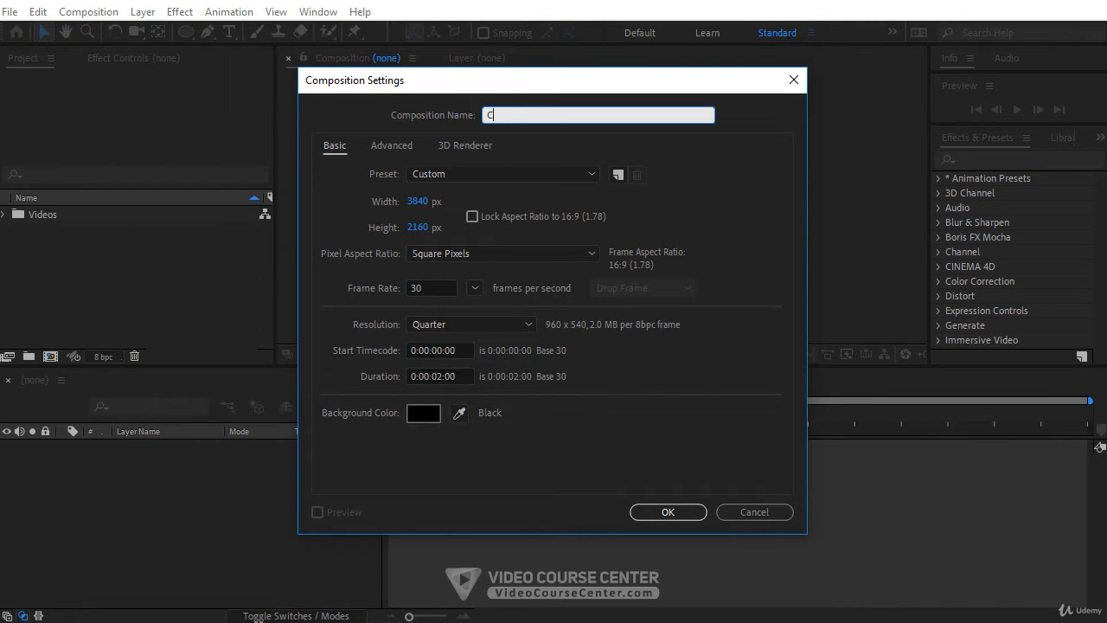
click(431, 201)
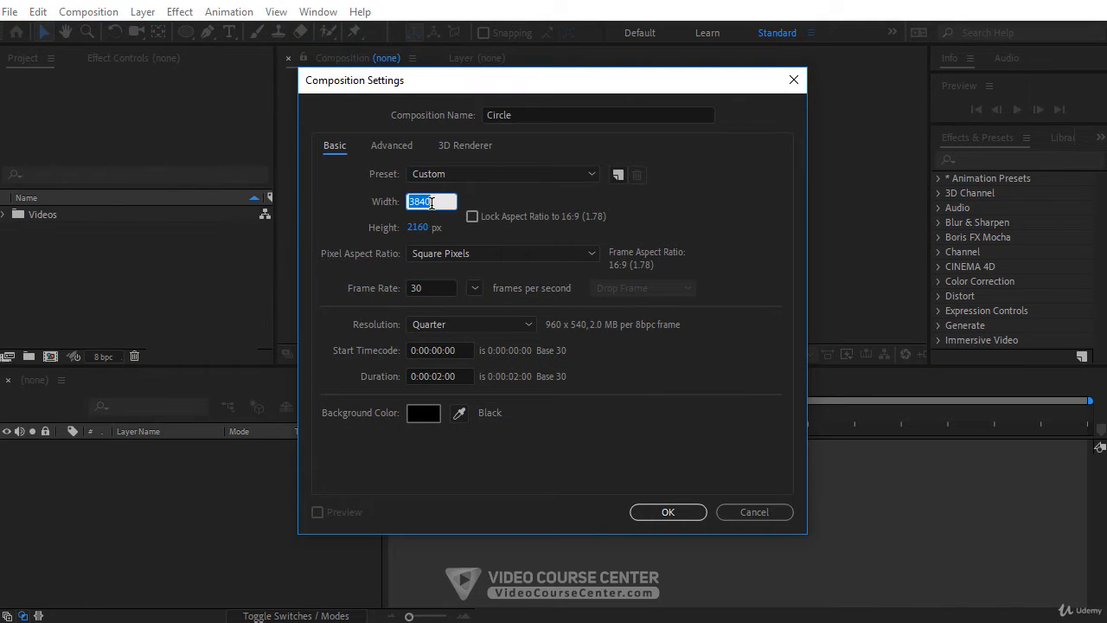
click(381, 214)
click(418, 227)
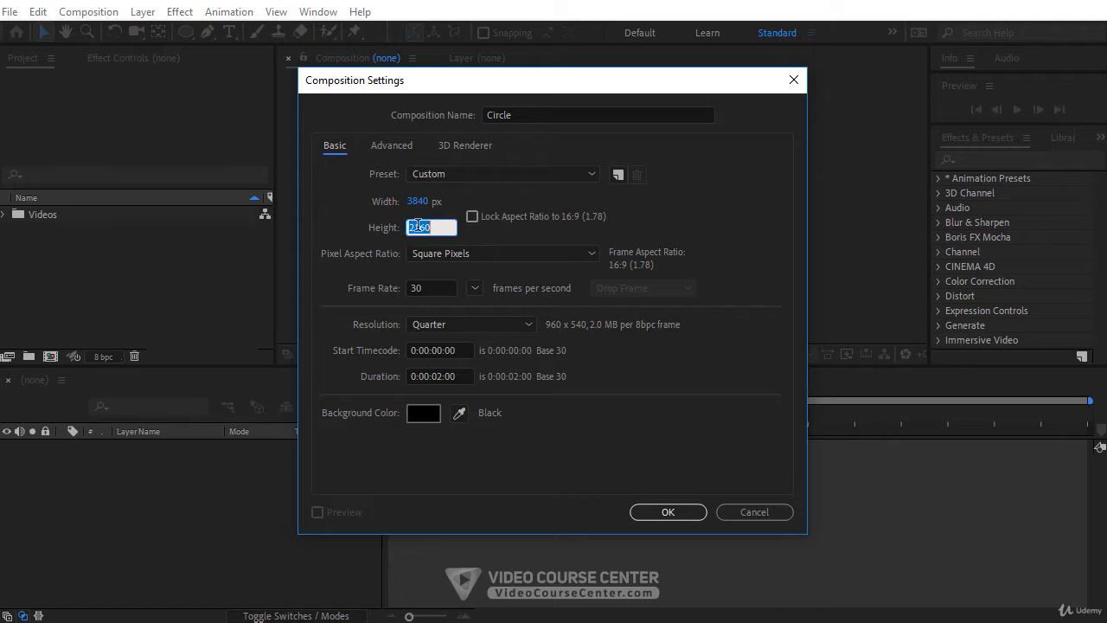
click(378, 229)
click(439, 258)
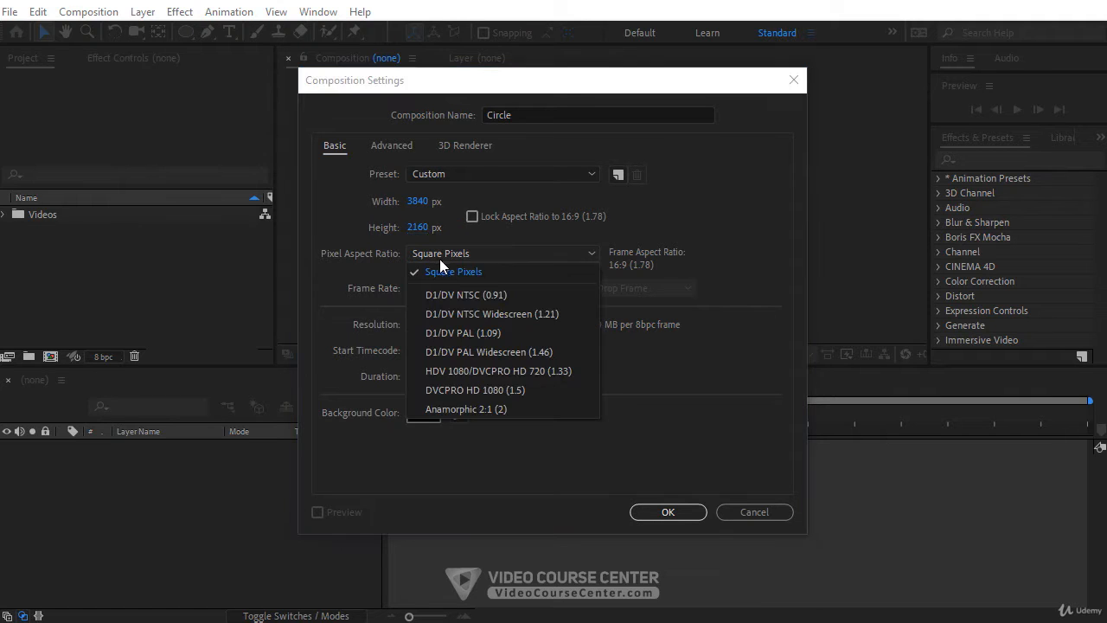
click(463, 273)
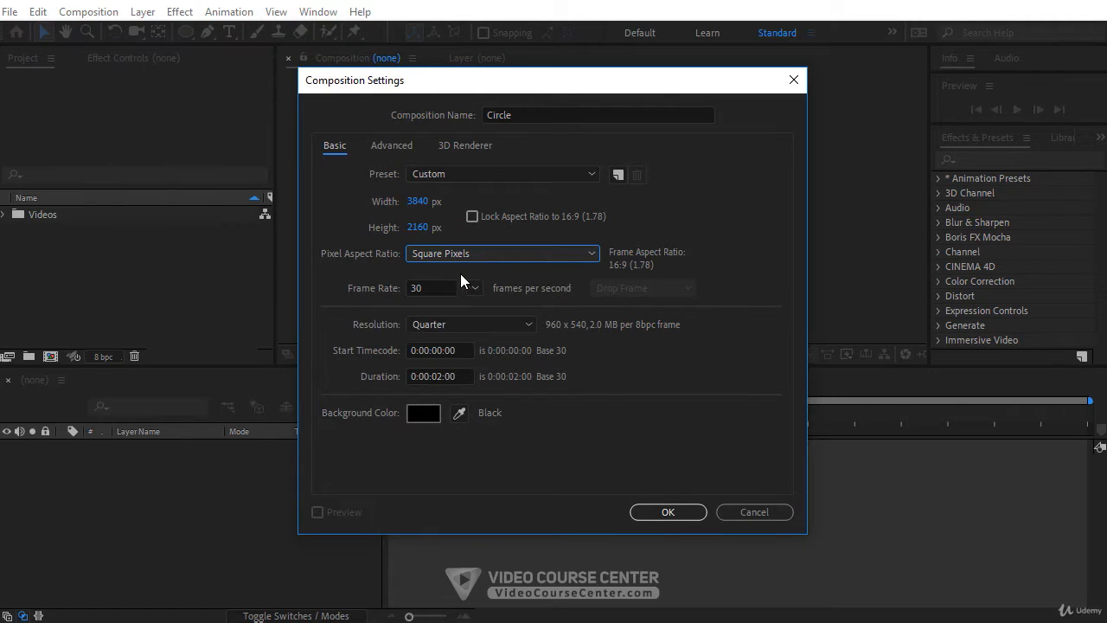
Step: Keep the frame rate at 30 fps, set the duration to 0:00:08:00 and create the composition
click(425, 287)
click(380, 292)
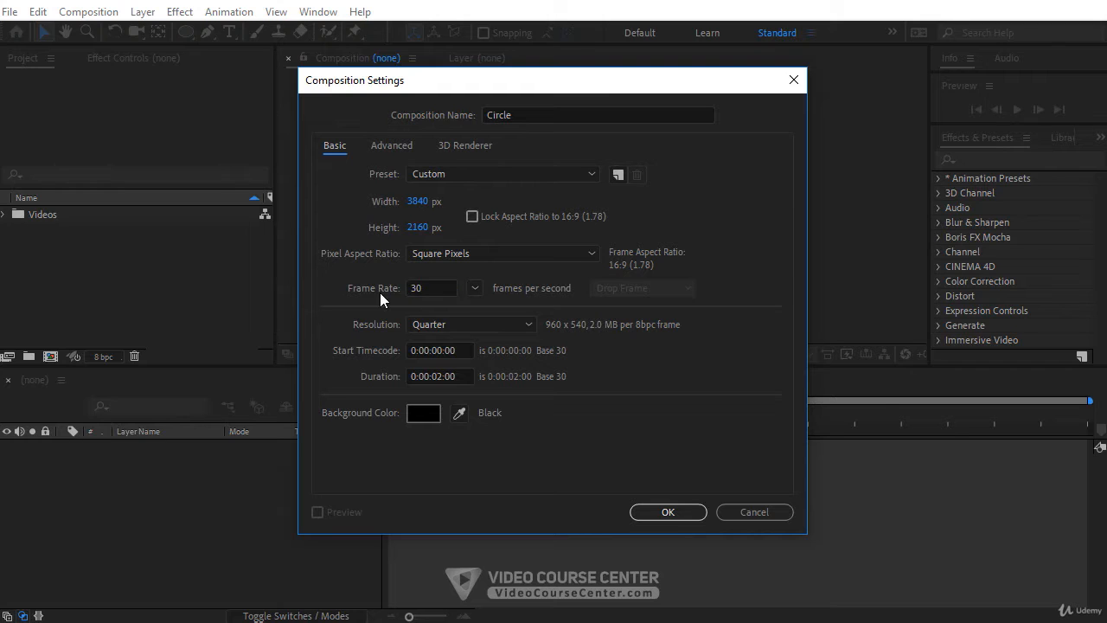
drag(437, 376, 442, 376)
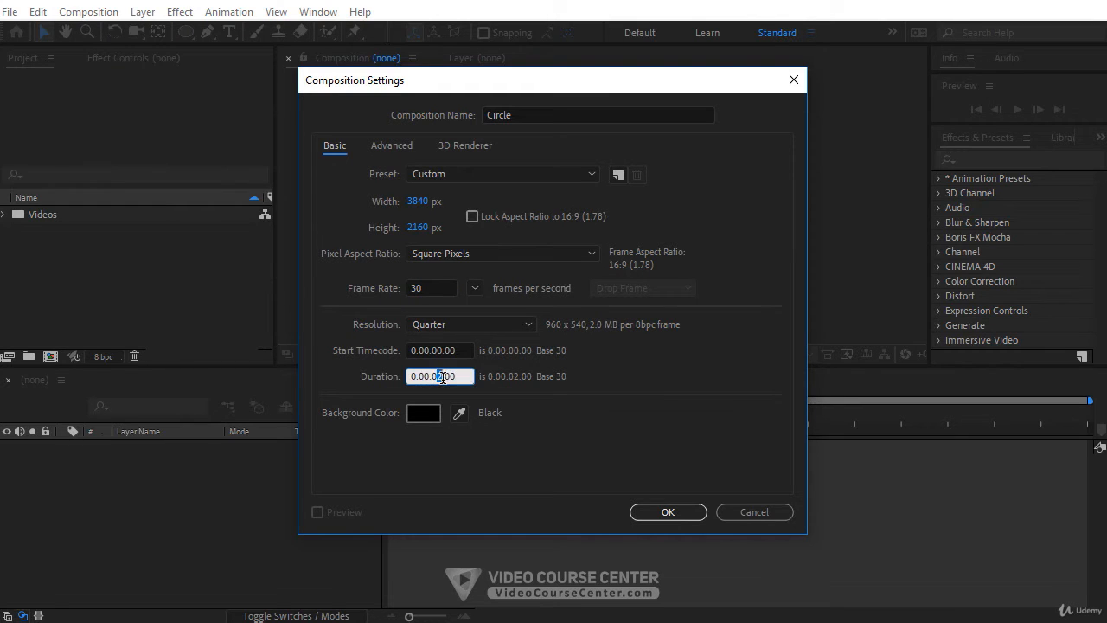
text(8)
click(667, 516)
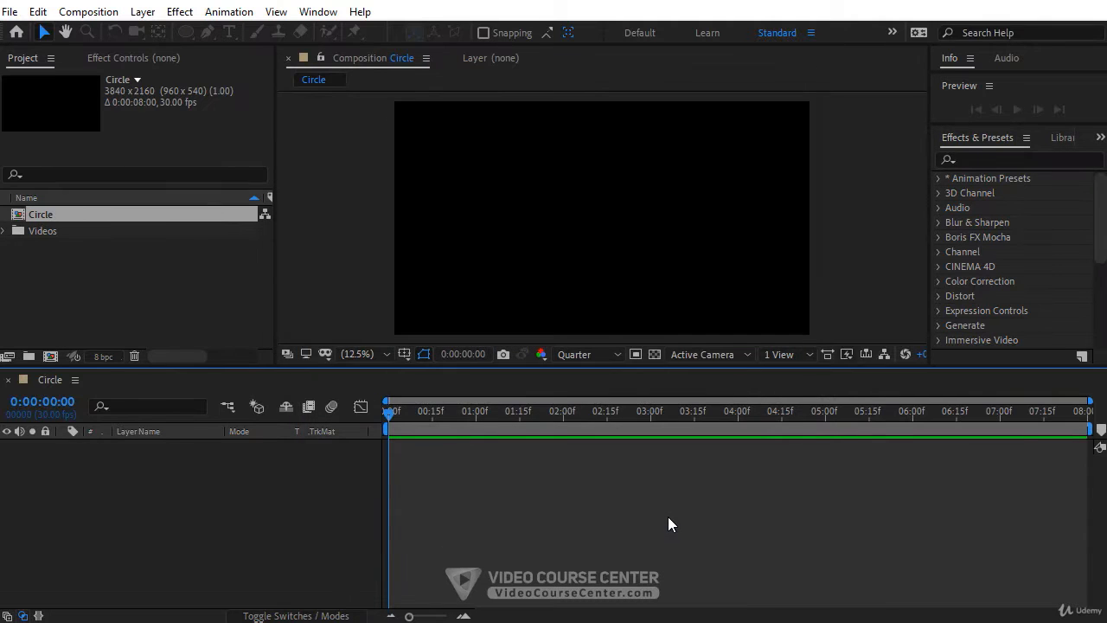
Step: Add Video-01.mp4 and Video-02.mp4 from the Videos folder to the Circle timeline as layers
click(6, 231)
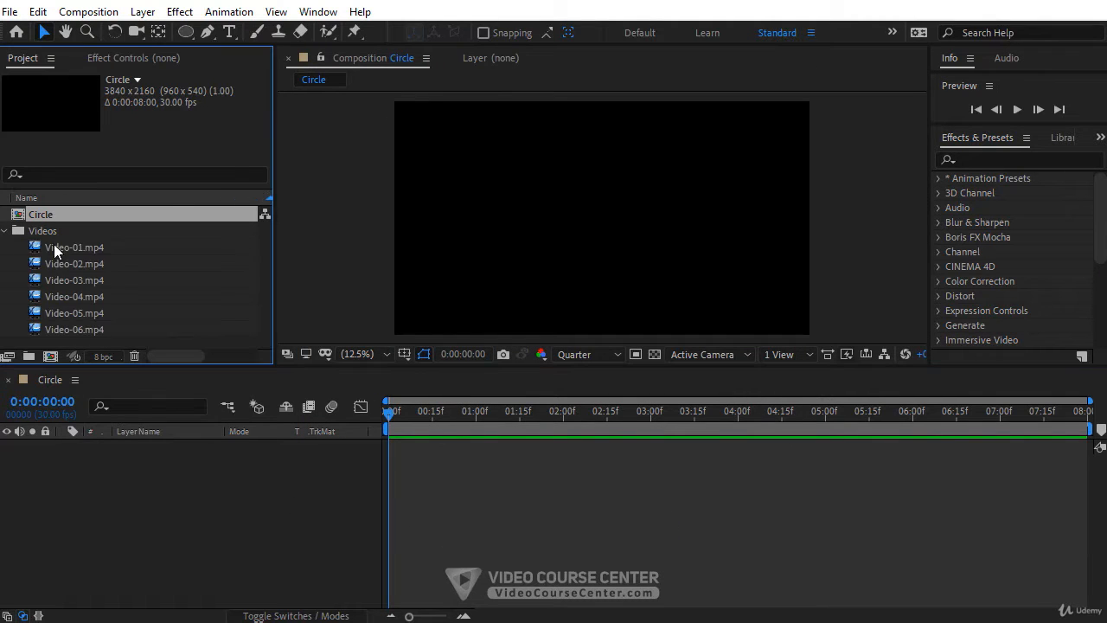
click(55, 247)
shift+click(74, 263)
drag(75, 261, 83, 495)
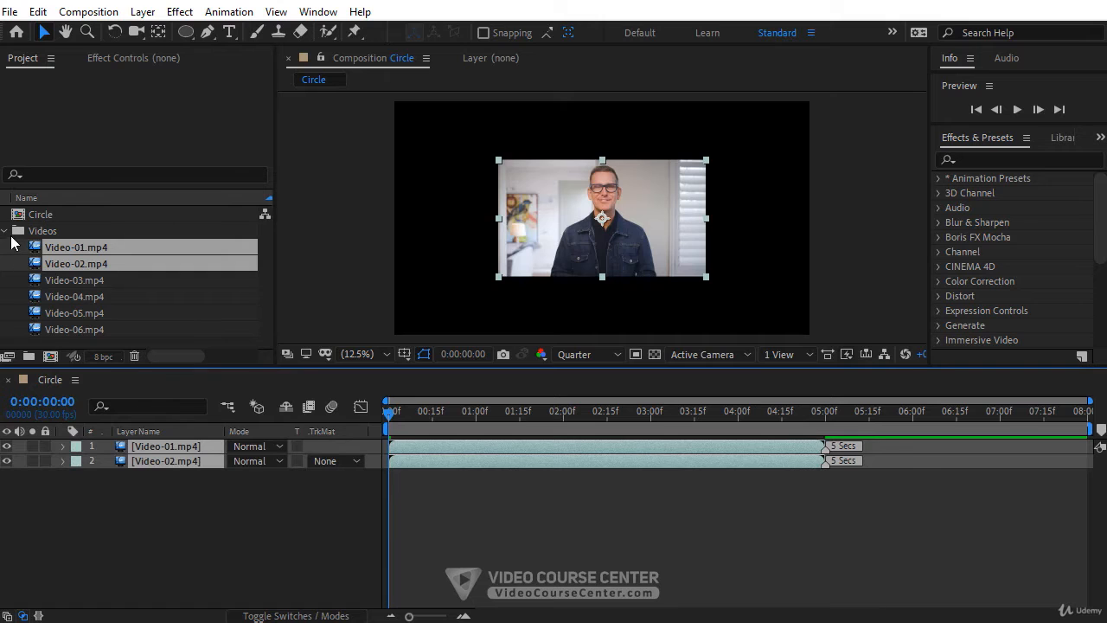
click(5, 231)
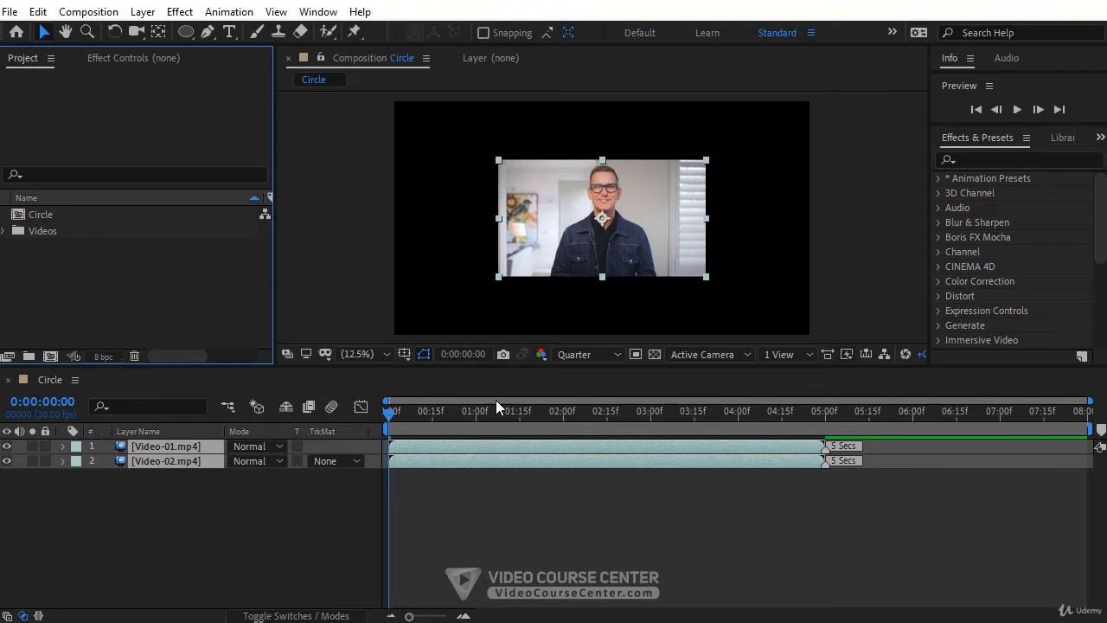
Step: Delete the 5 Secs markers from both video layers and fit the layers to the composition width
right_click(824, 464)
click(867, 558)
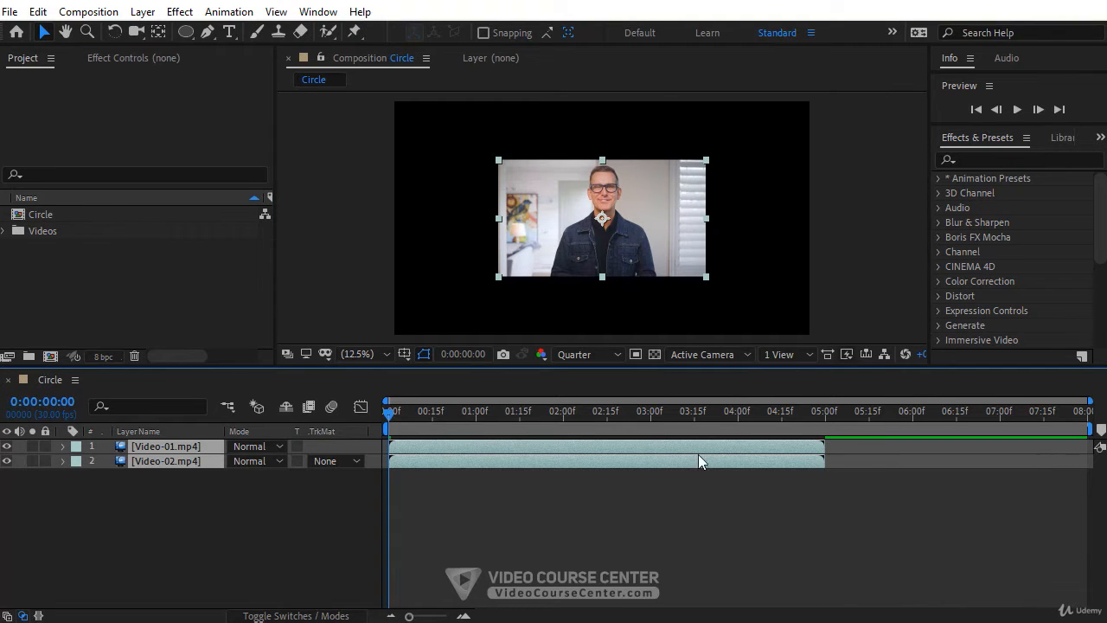
right_click(683, 446)
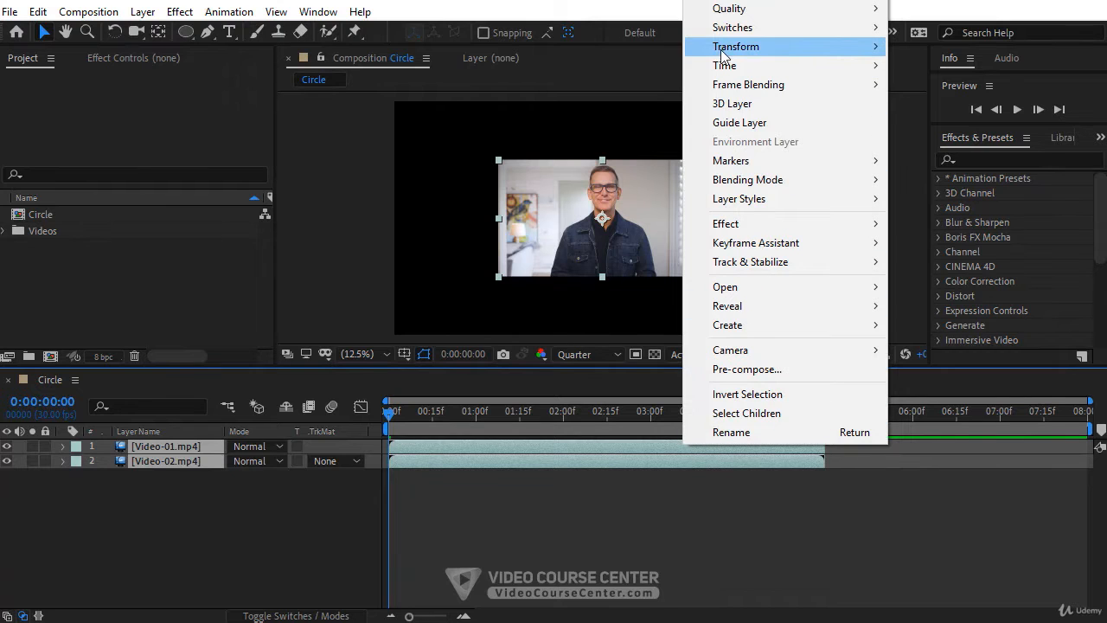
mouse_move(722, 54)
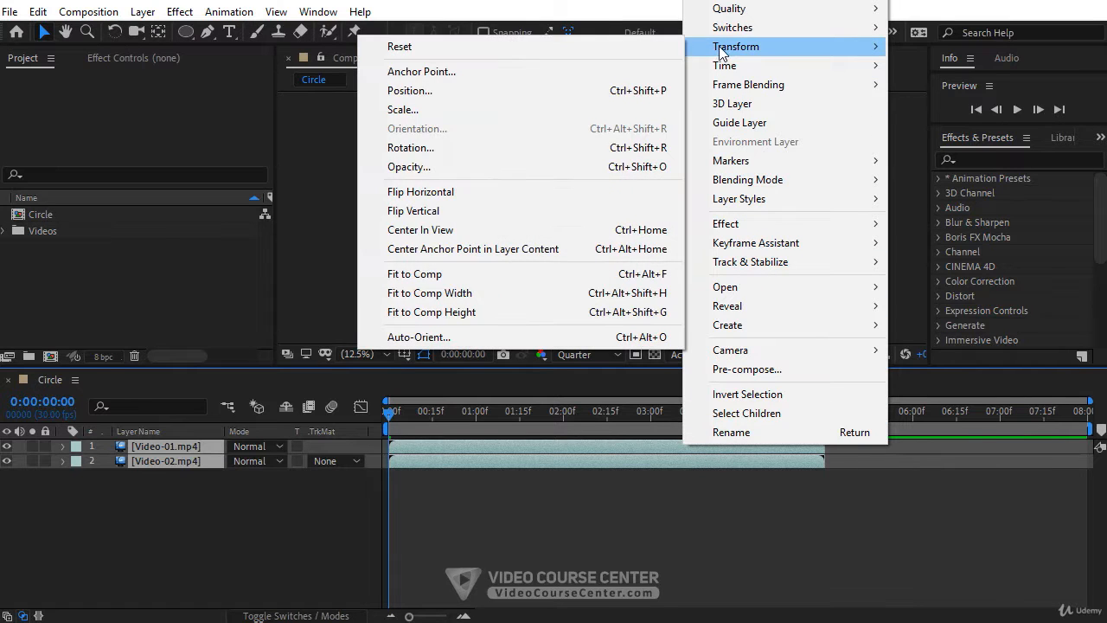
click(435, 294)
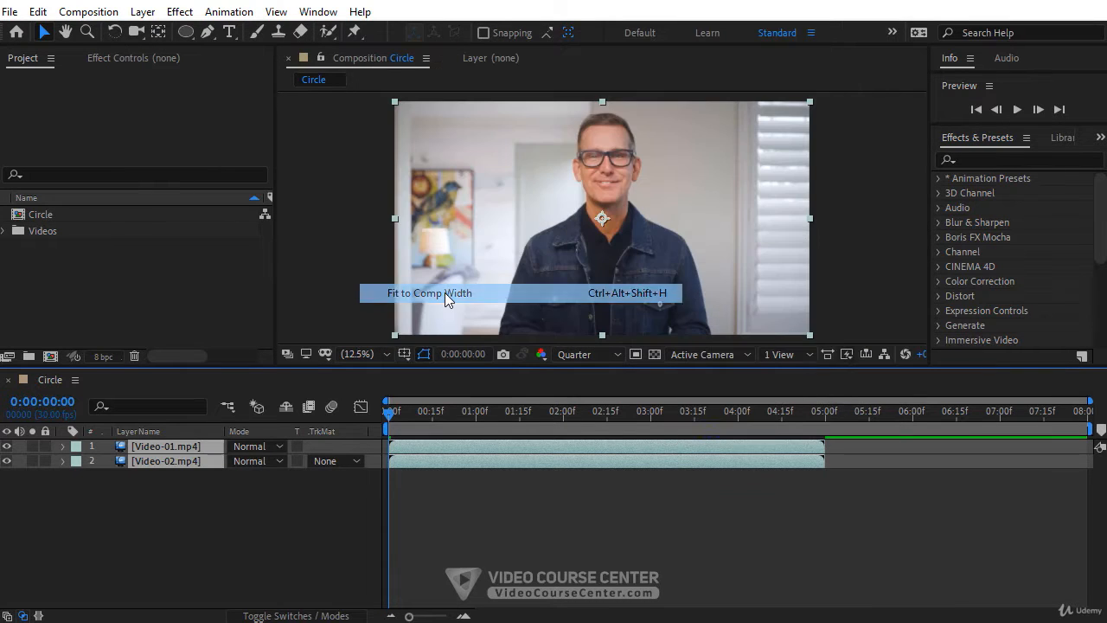
Step: Move the Video-02.mp4 layer so that it starts at 0:00:03:00
click(655, 414)
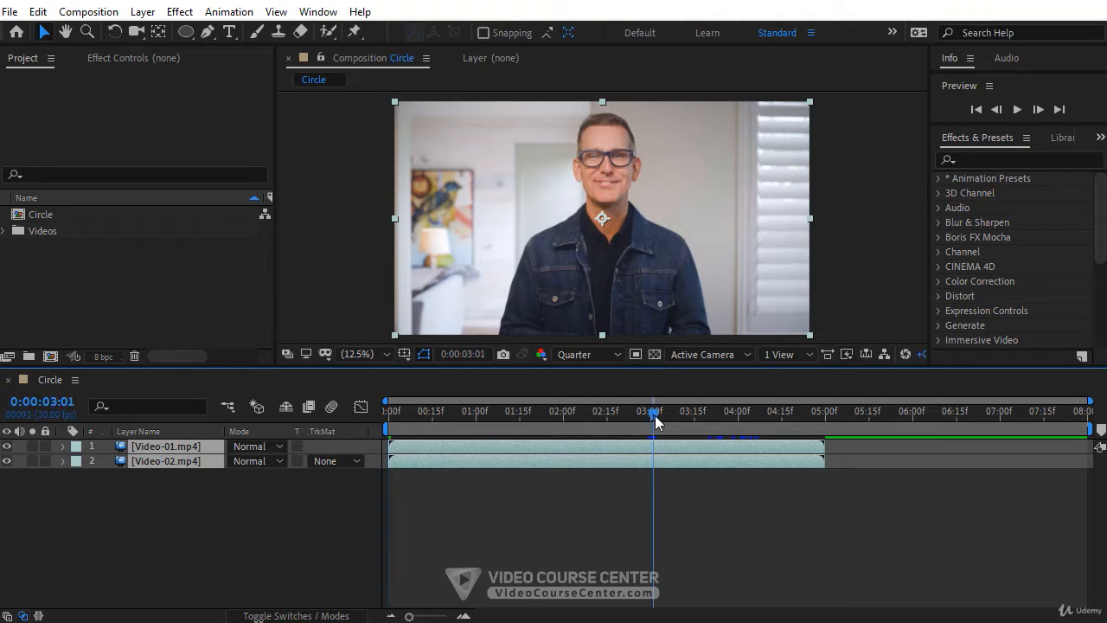
drag(654, 415, 651, 416)
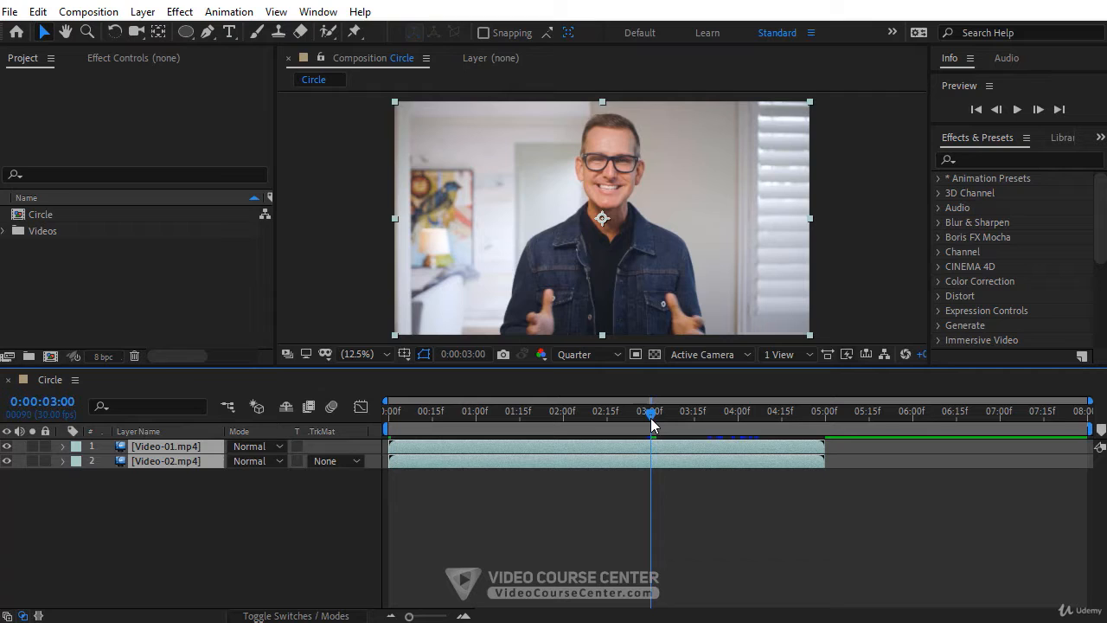
click(582, 483)
click(572, 465)
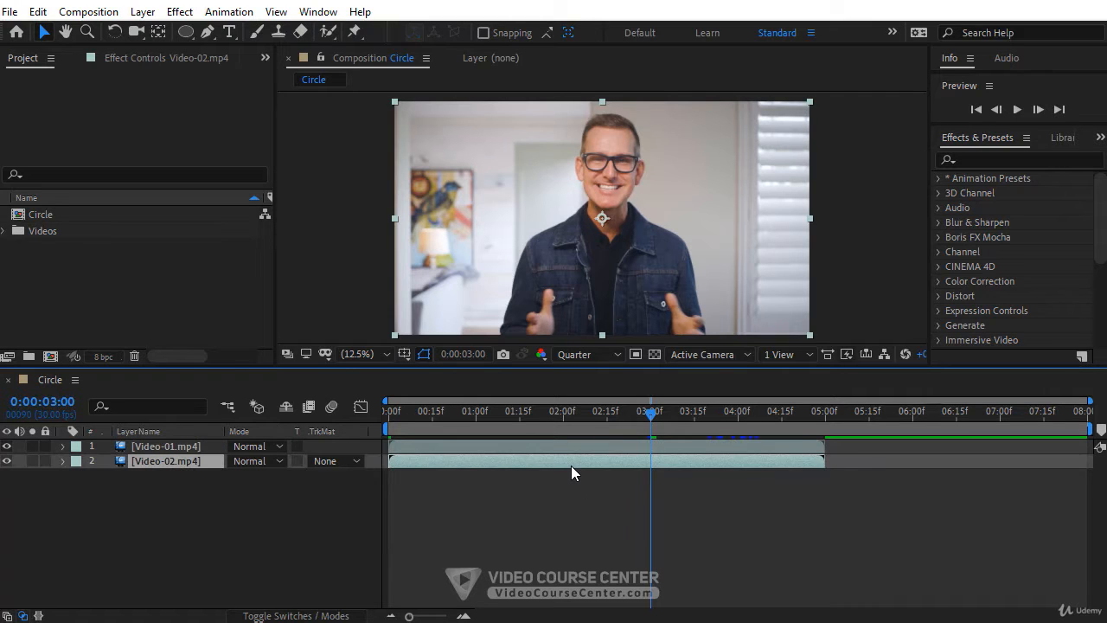
key(bracketleft)
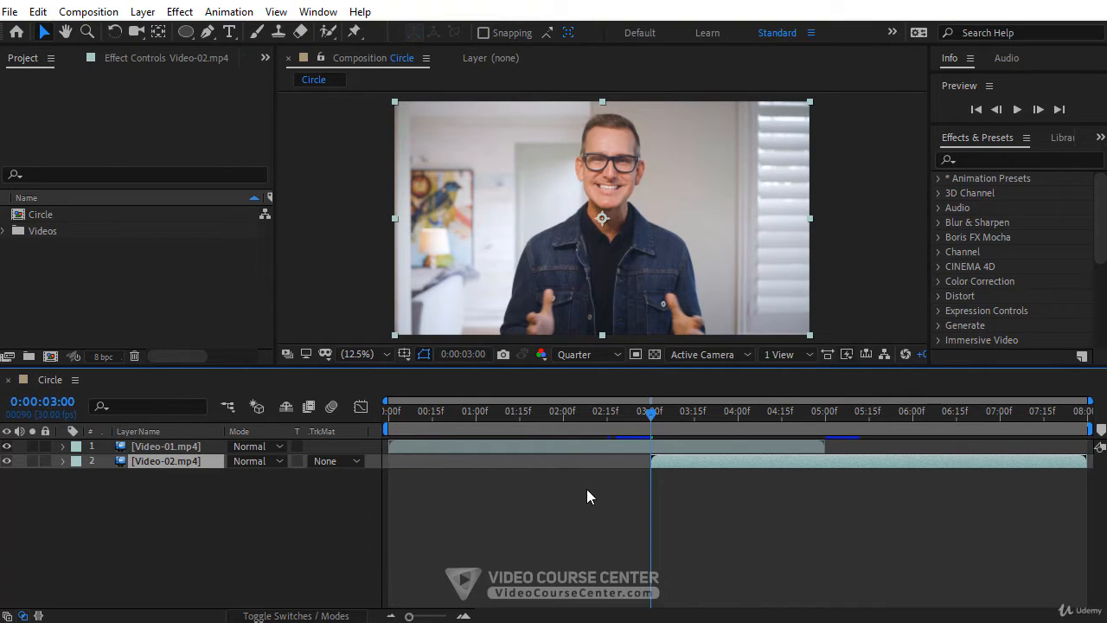
Step: Show the layer switches in the timeline and turn on the Title/Action Safe guides in the composition view
click(338, 615)
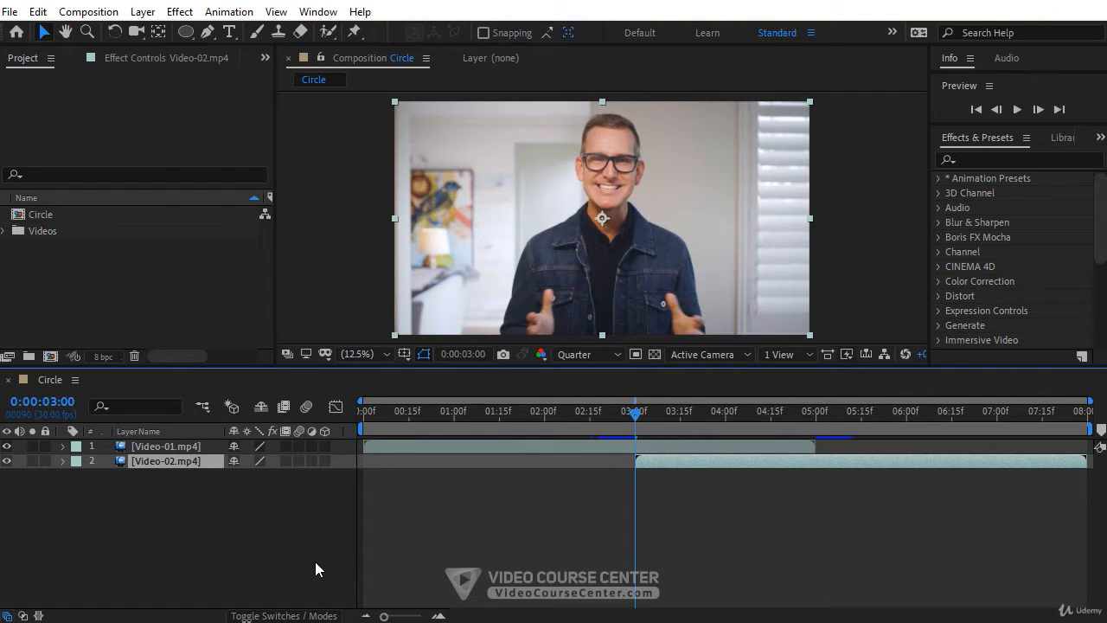
click(316, 562)
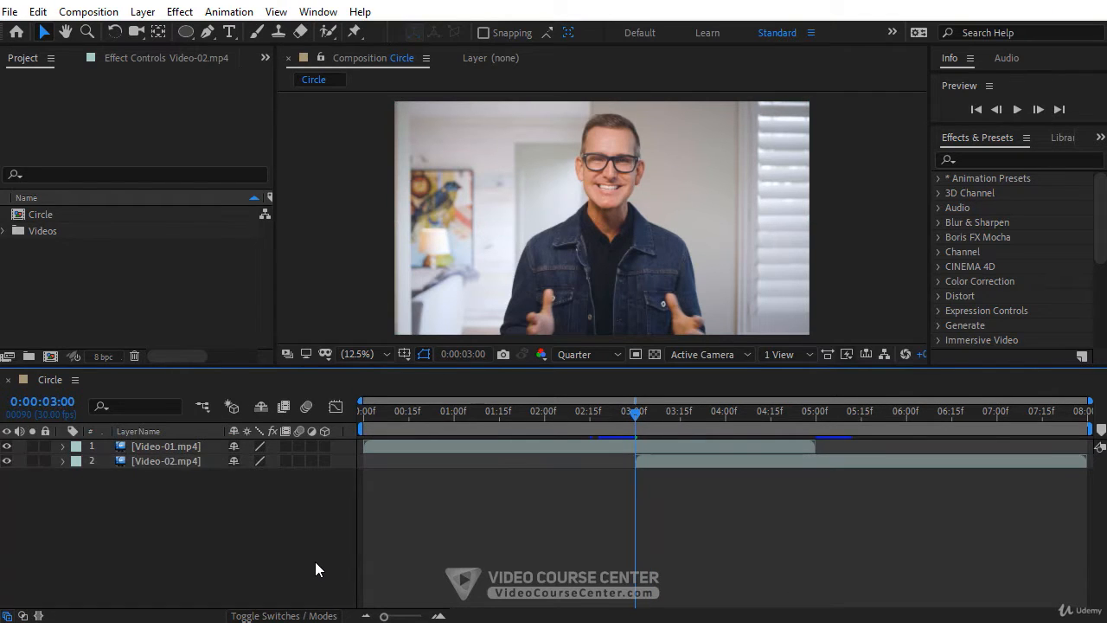
click(404, 353)
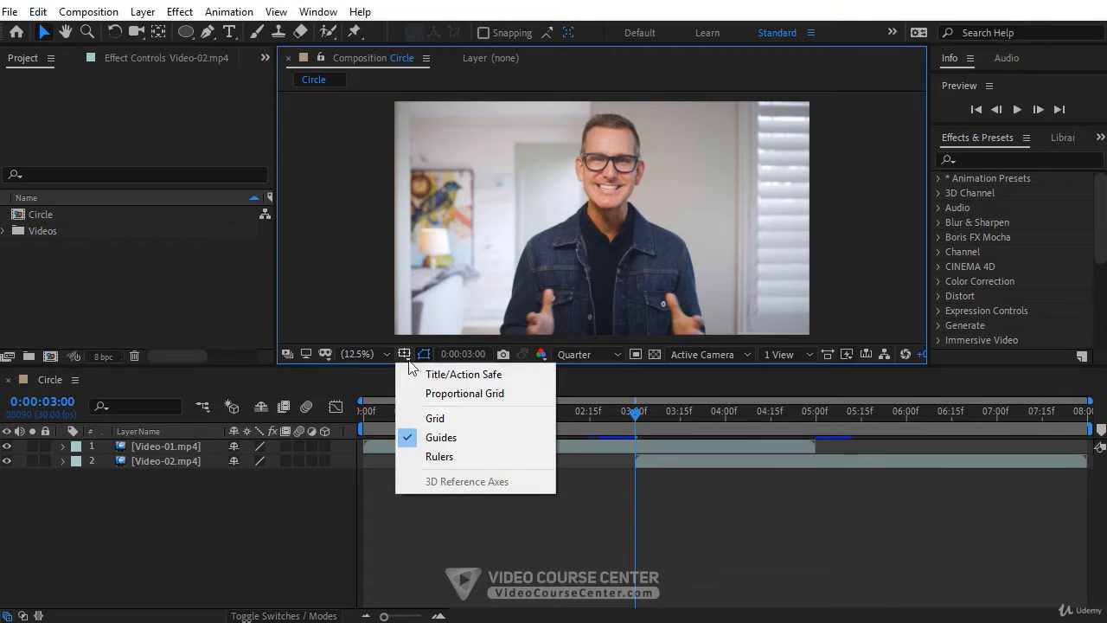
click(444, 374)
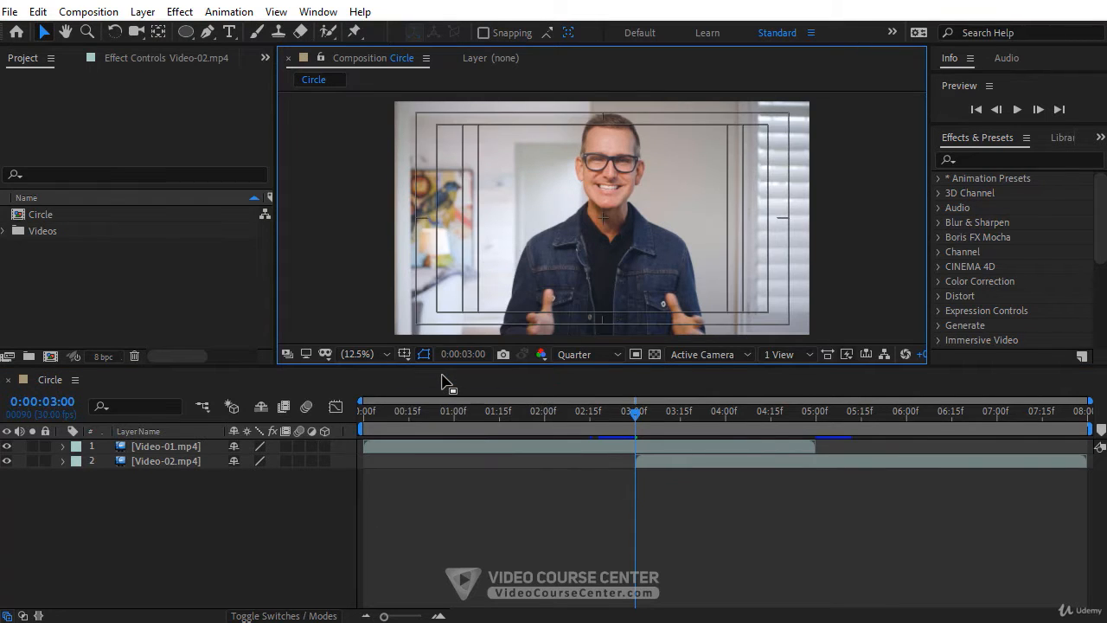
Step: Draw a circle about 1088 px in diameter at the composition's centre with the Ellipse tool, using white fill FFFFFF and no stroke
click(185, 35)
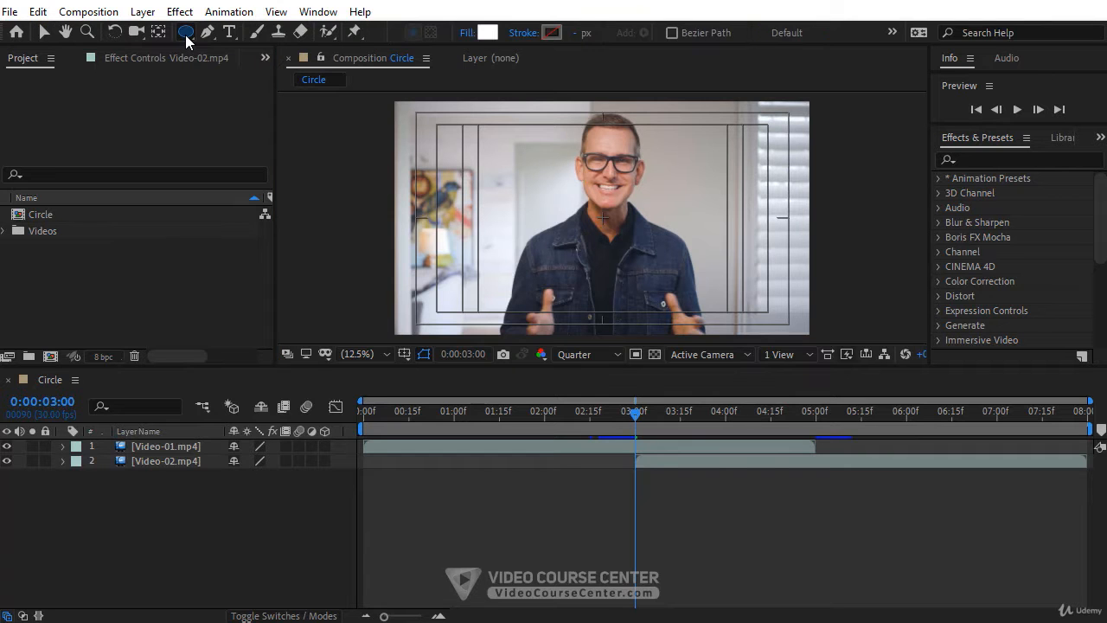
click(487, 32)
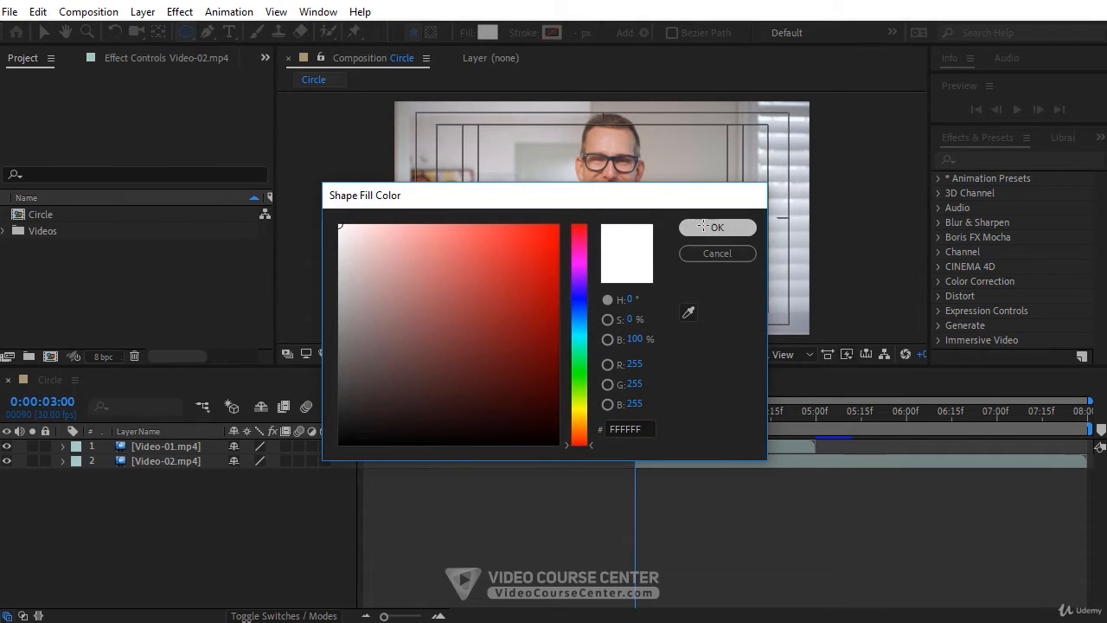
click(702, 226)
click(523, 33)
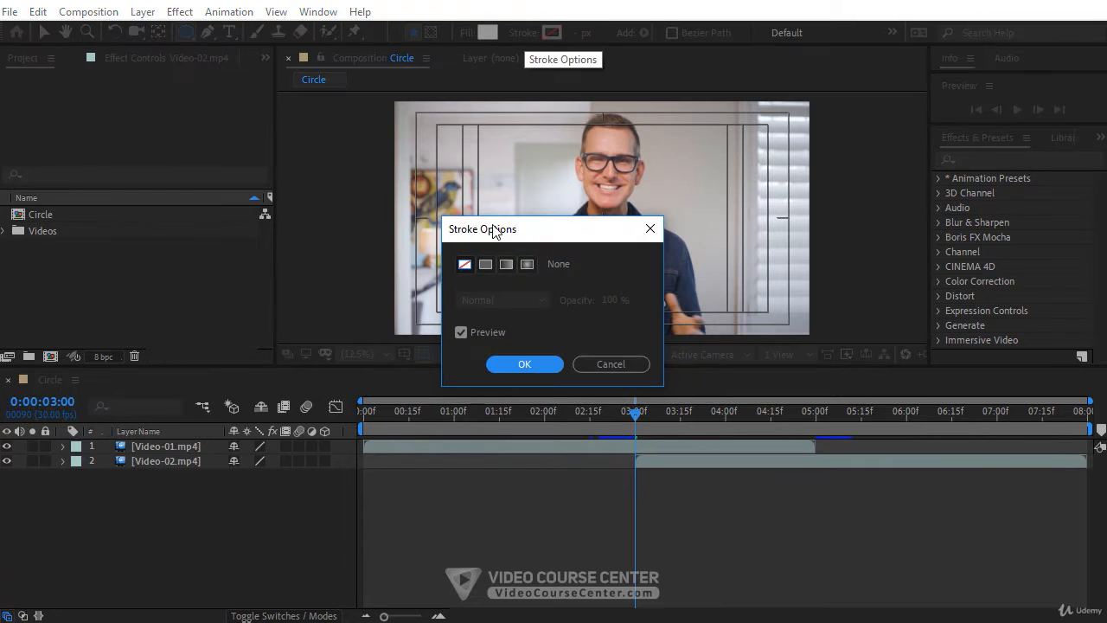
click(465, 267)
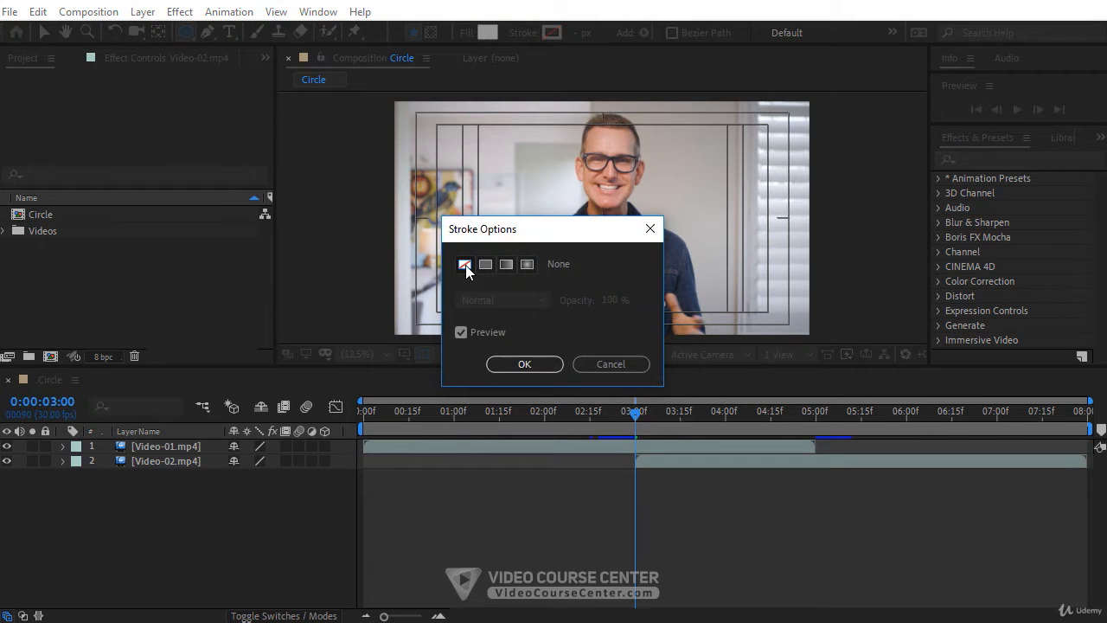
click(526, 361)
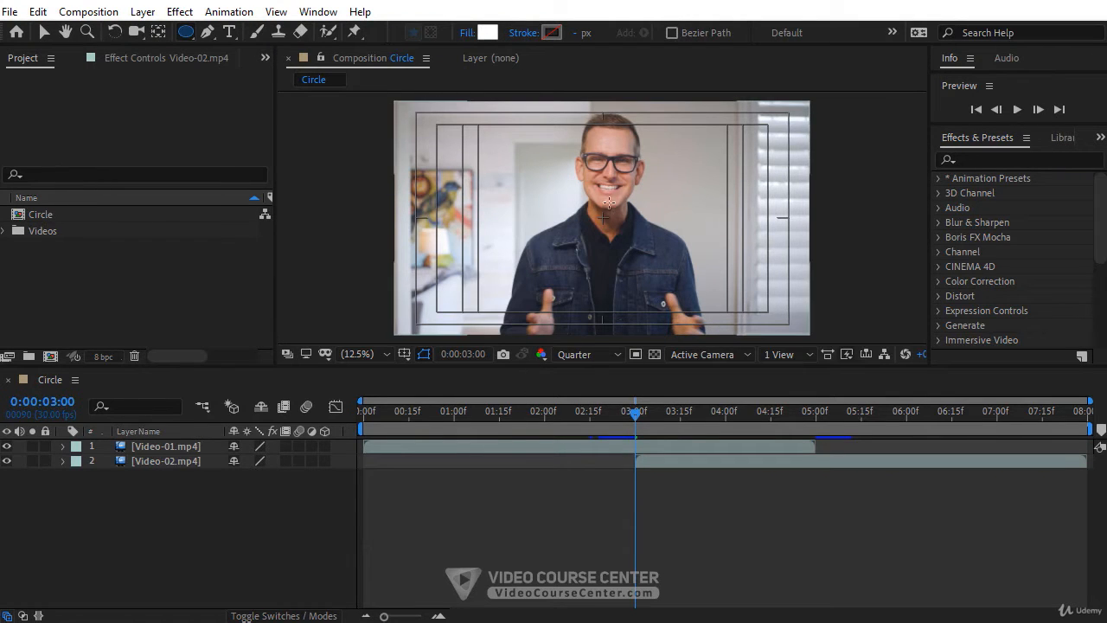
drag(600, 217, 657, 260)
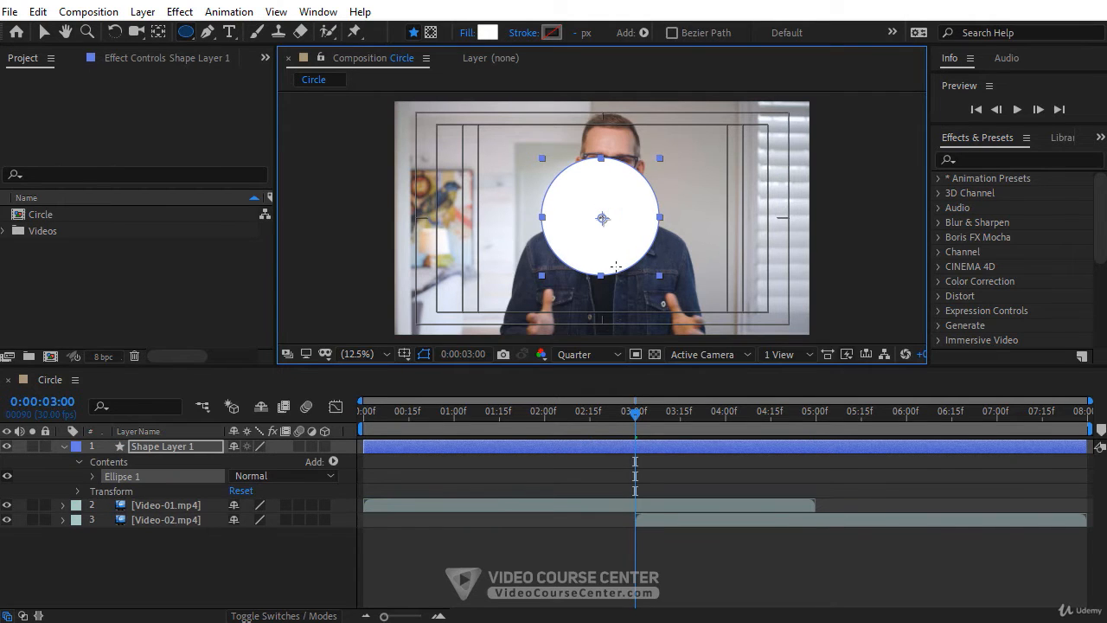
Step: Rename the new shape layer as Circle-01
click(198, 446)
key(Return)
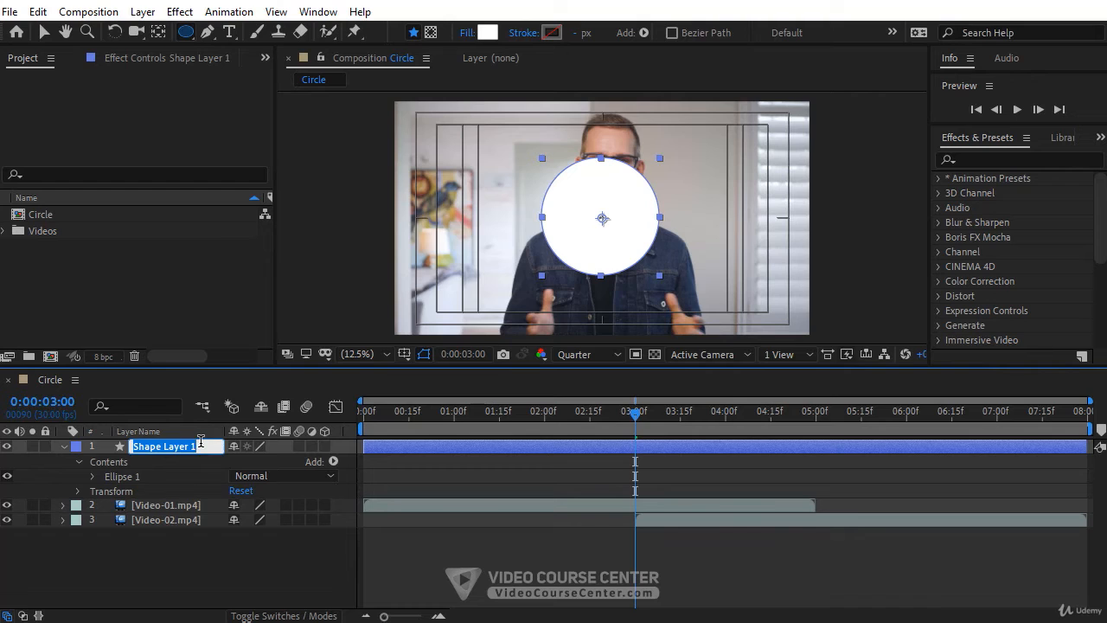
text(Circle-01)
key(Return)
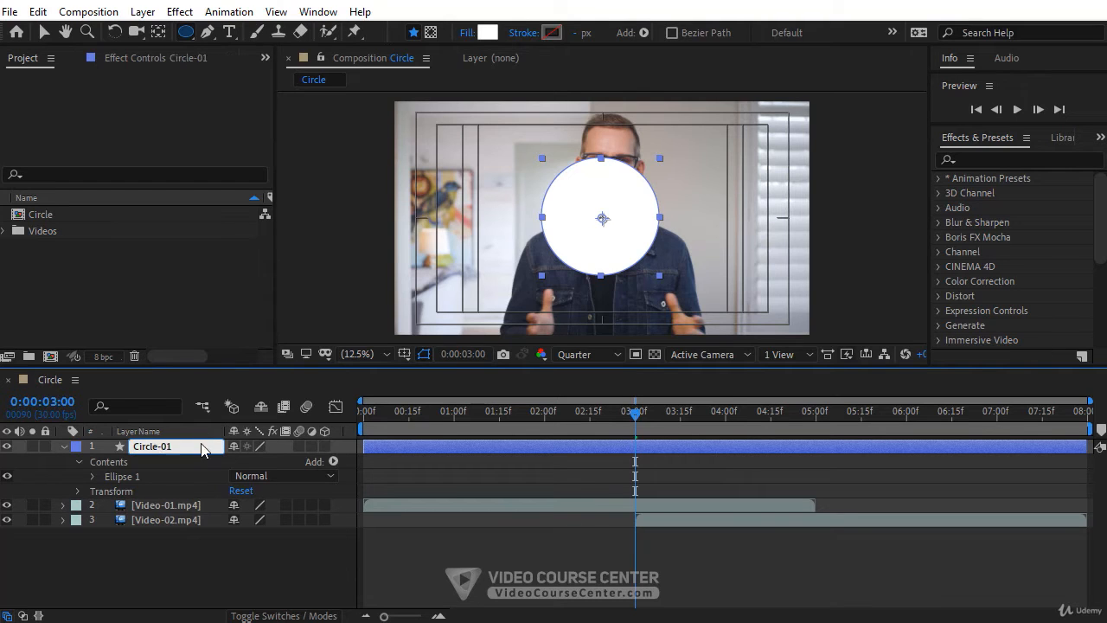
Step: Set the Circle-01 ellipse path size to 500 × 500 px and collapse the layer's properties
click(80, 462)
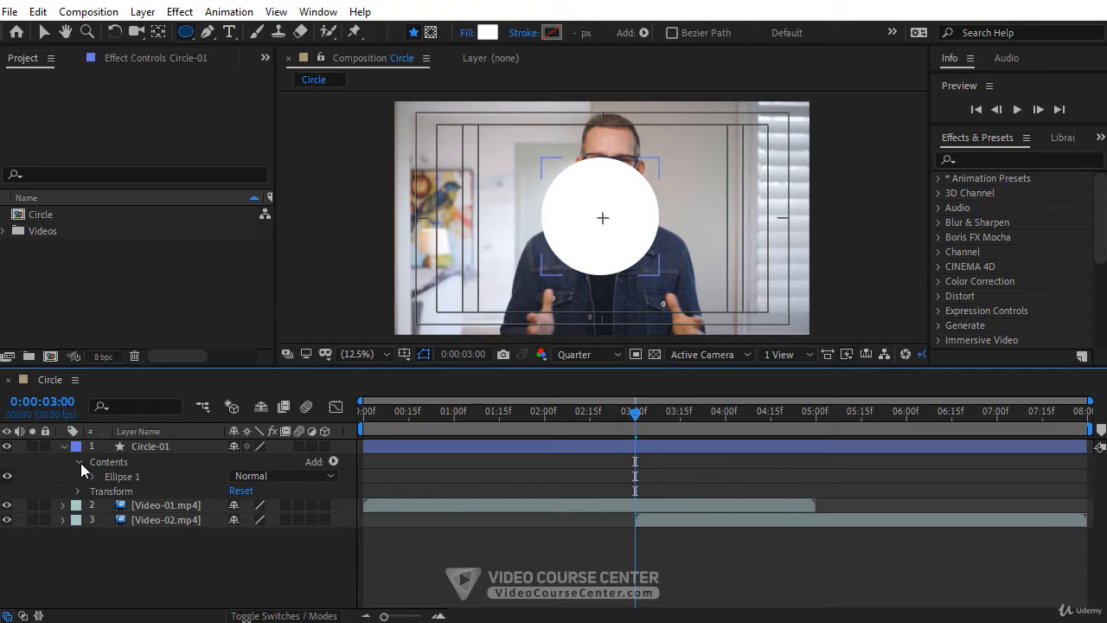
click(80, 462)
click(79, 462)
click(91, 474)
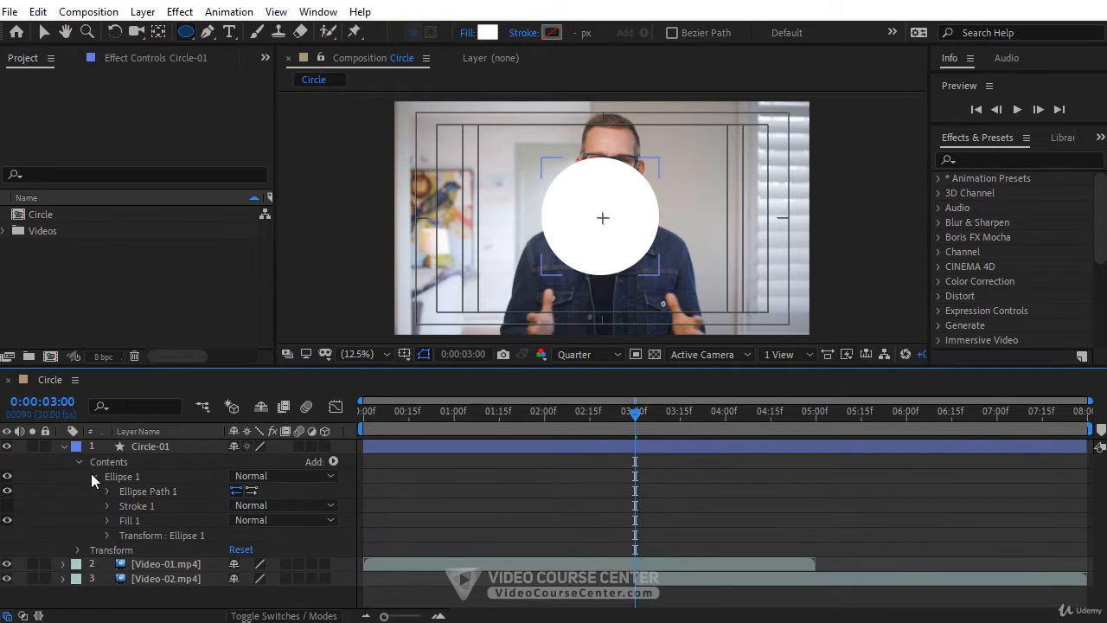
click(106, 491)
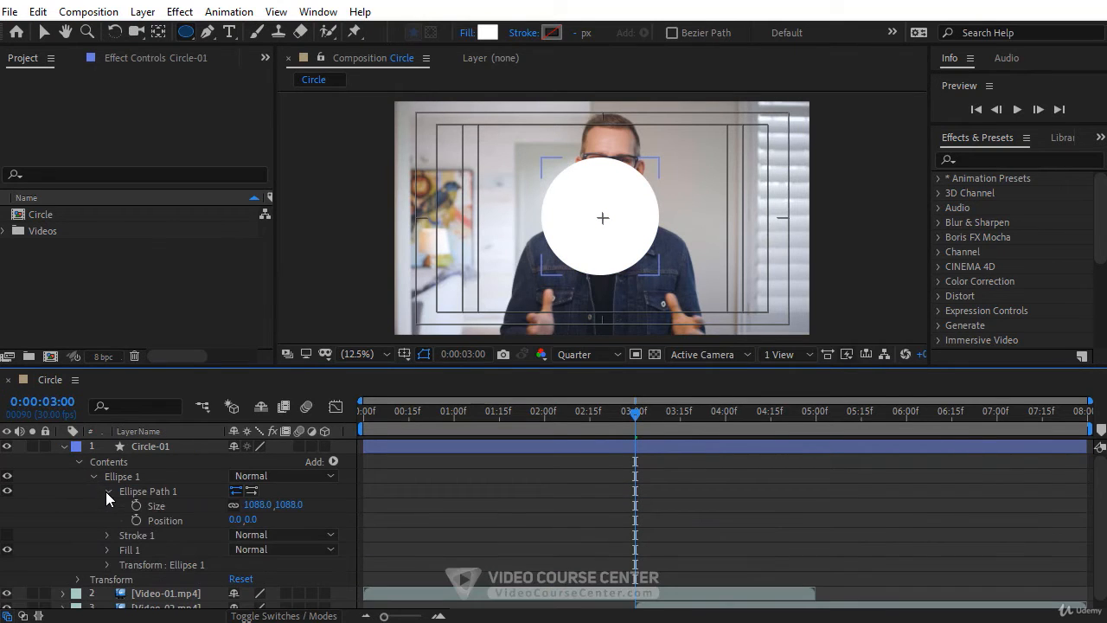
click(259, 504)
text(500)
key(Return)
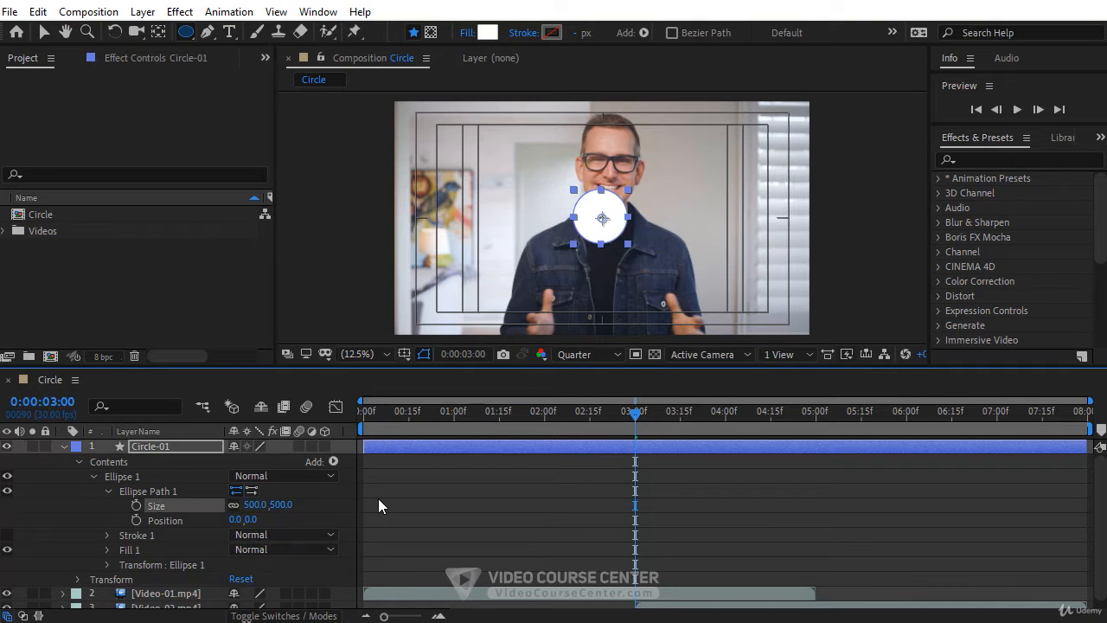
click(63, 447)
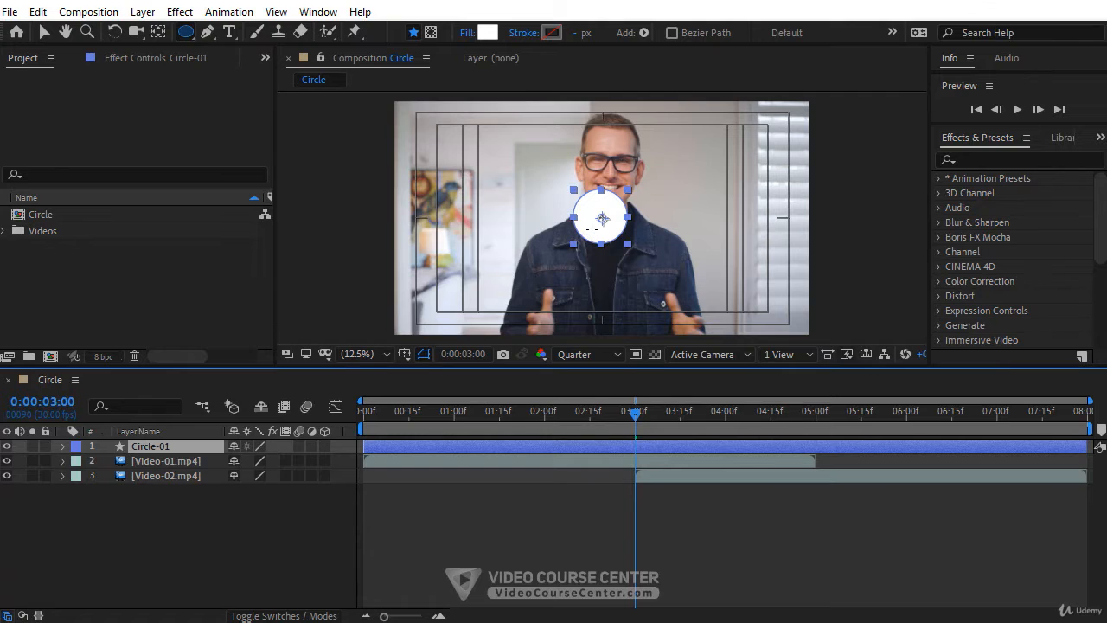
Step: Centre the Circle-01 layer in the composition and turn off the Title/Action Safe guides
key(v)
drag(592, 229, 548, 232)
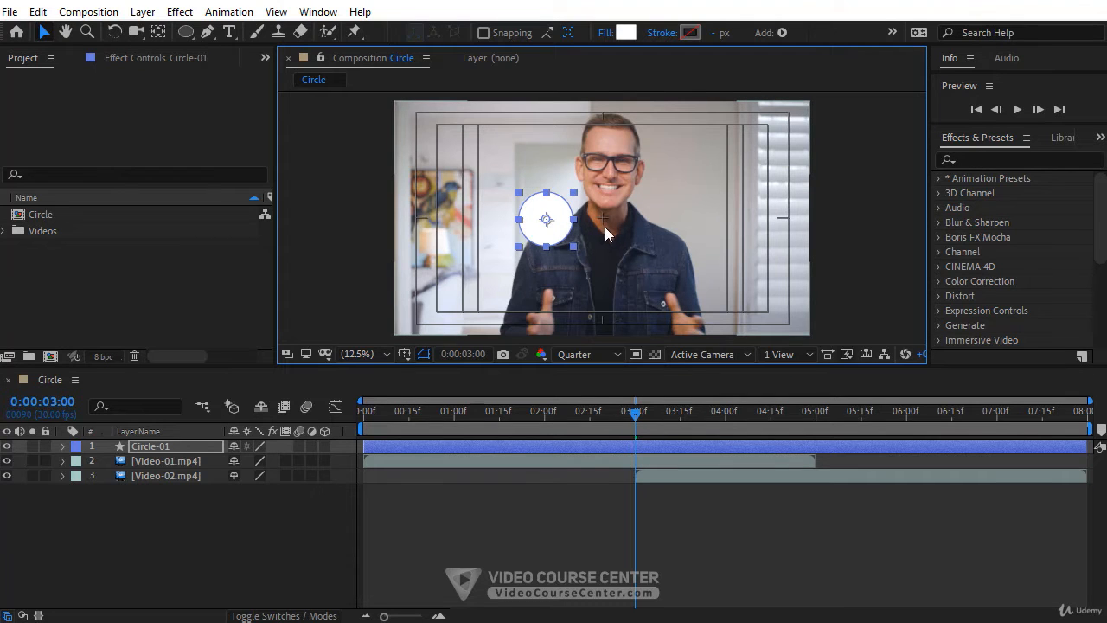
key(ctrl+Home)
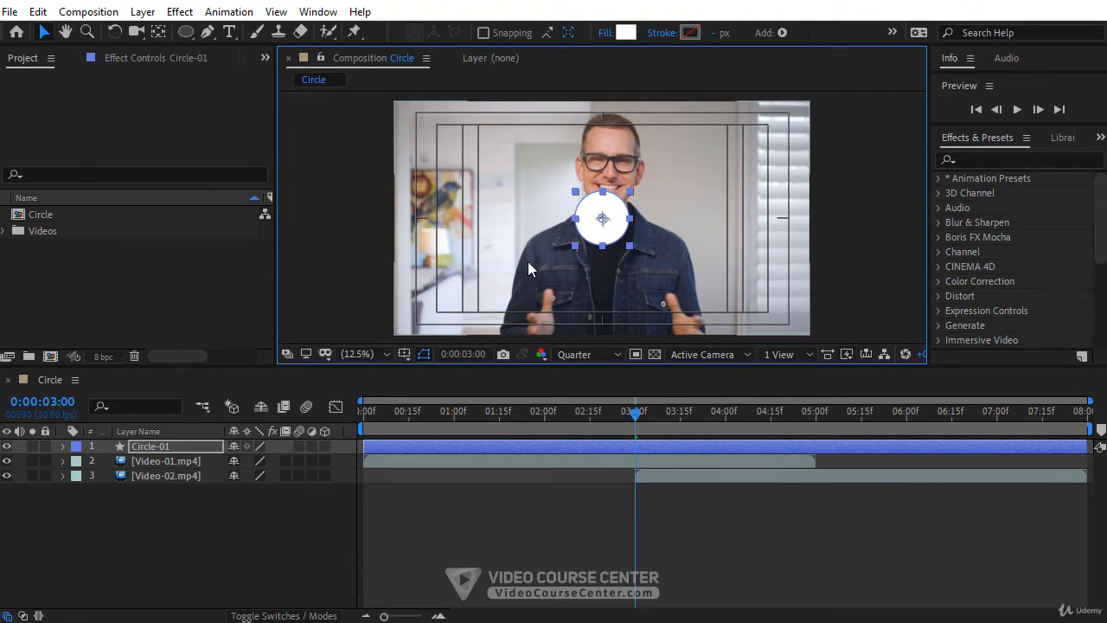
click(408, 356)
click(429, 373)
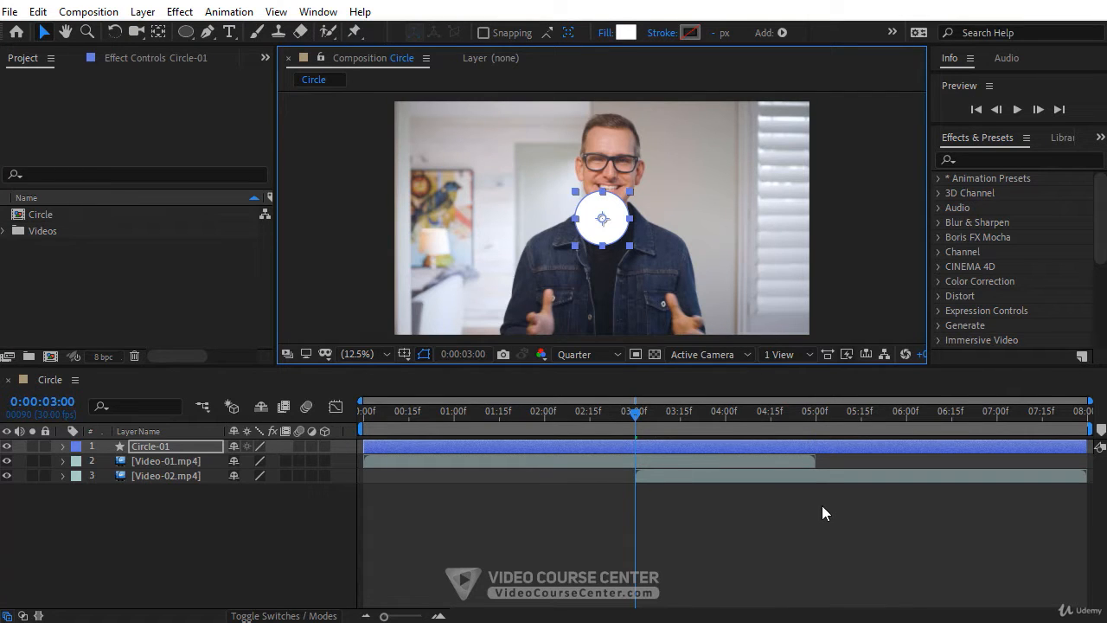
Step: Trim the start of the Circle-01 layer to 0:00:03:00, where Video-02.mp4 begins
click(654, 477)
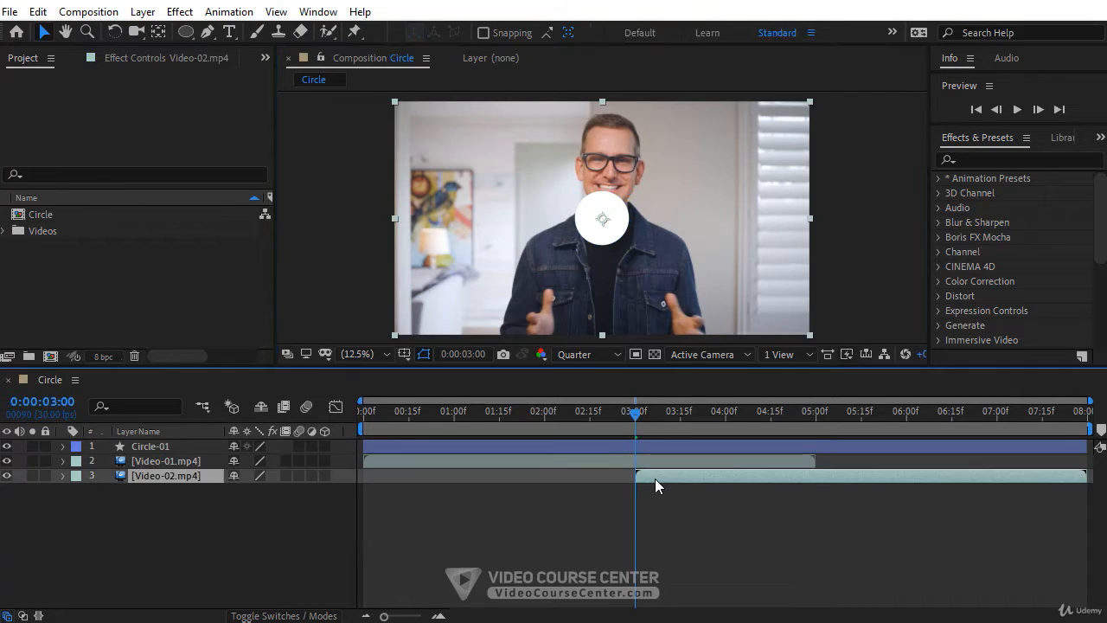
drag(640, 412, 730, 454)
key(i)
click(641, 446)
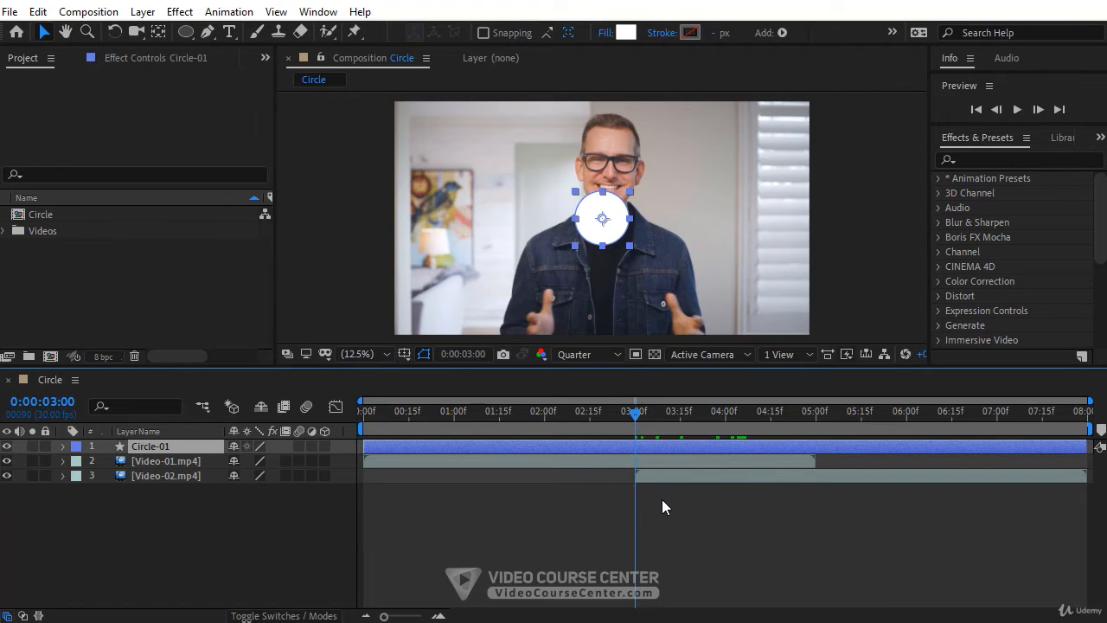
key(alt+bracketleft)
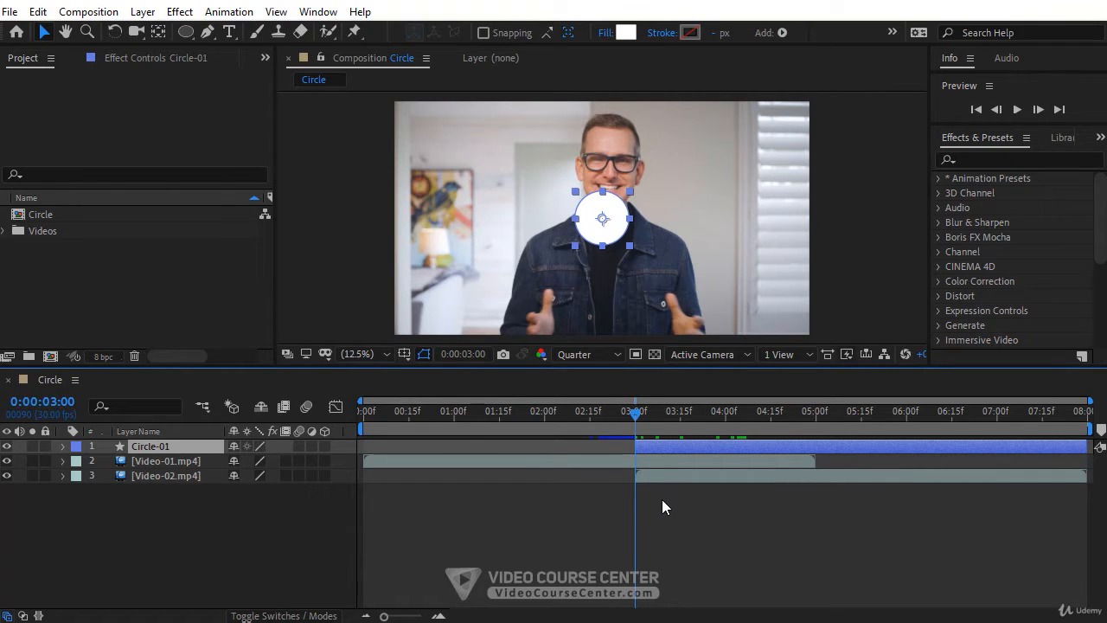
Step: Trim the end of the Circle-01 layer to 0:00:04:29, matching the end of Video-01.mp4
click(682, 463)
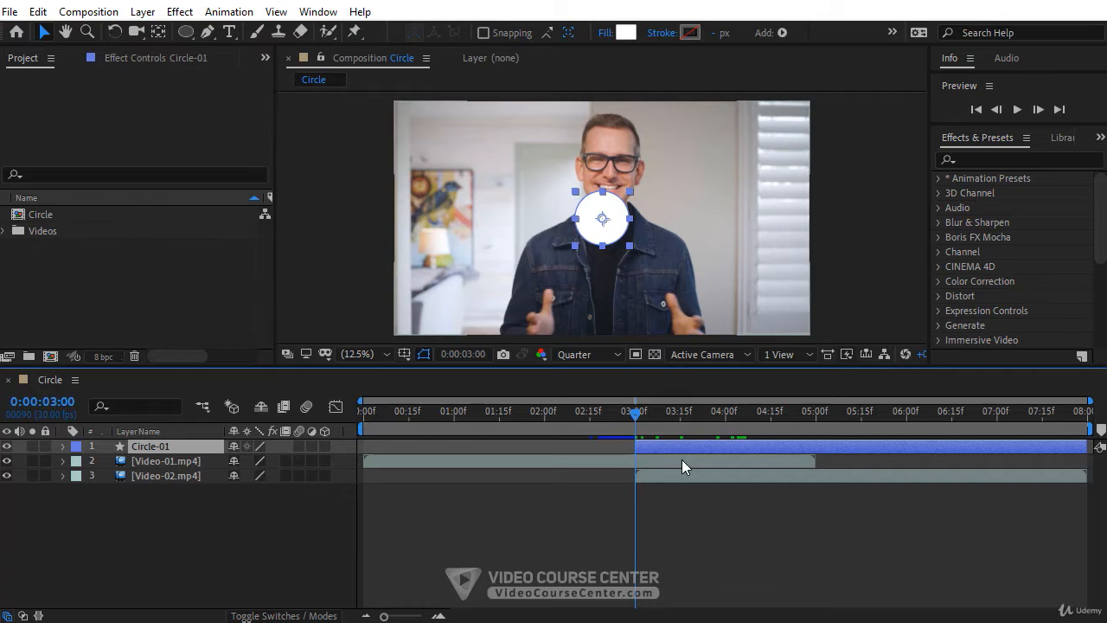
key(o)
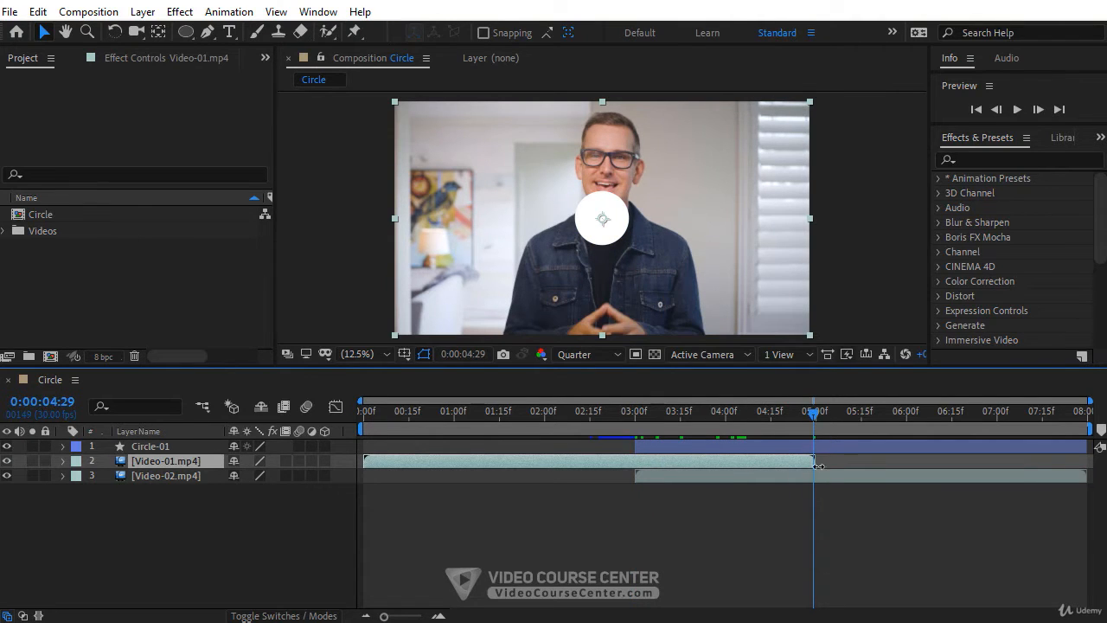
click(795, 446)
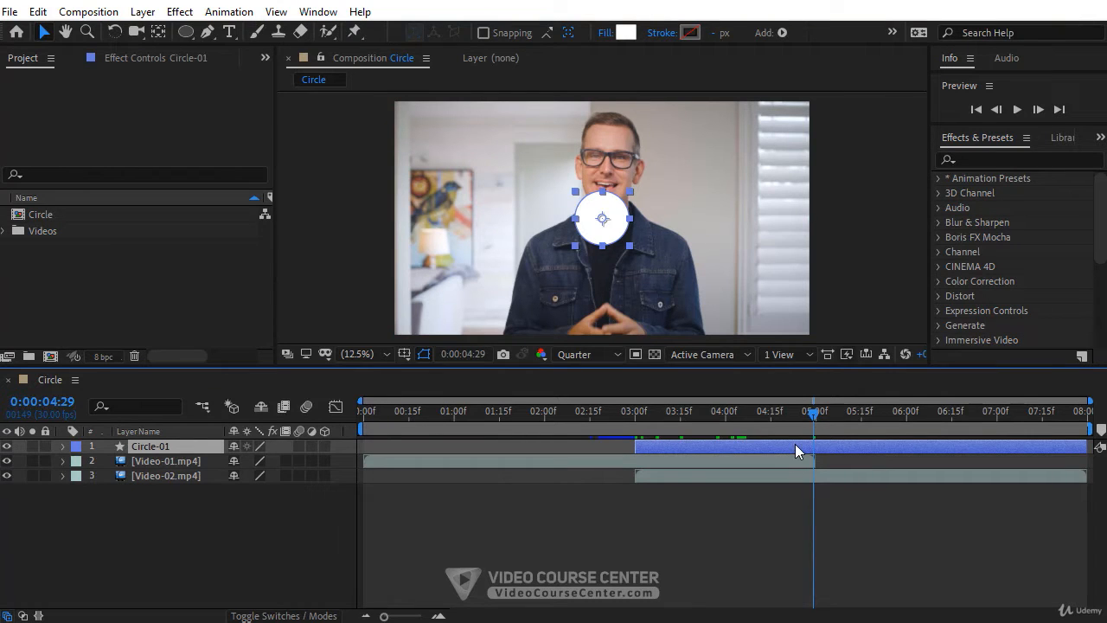
key(alt+bracketright)
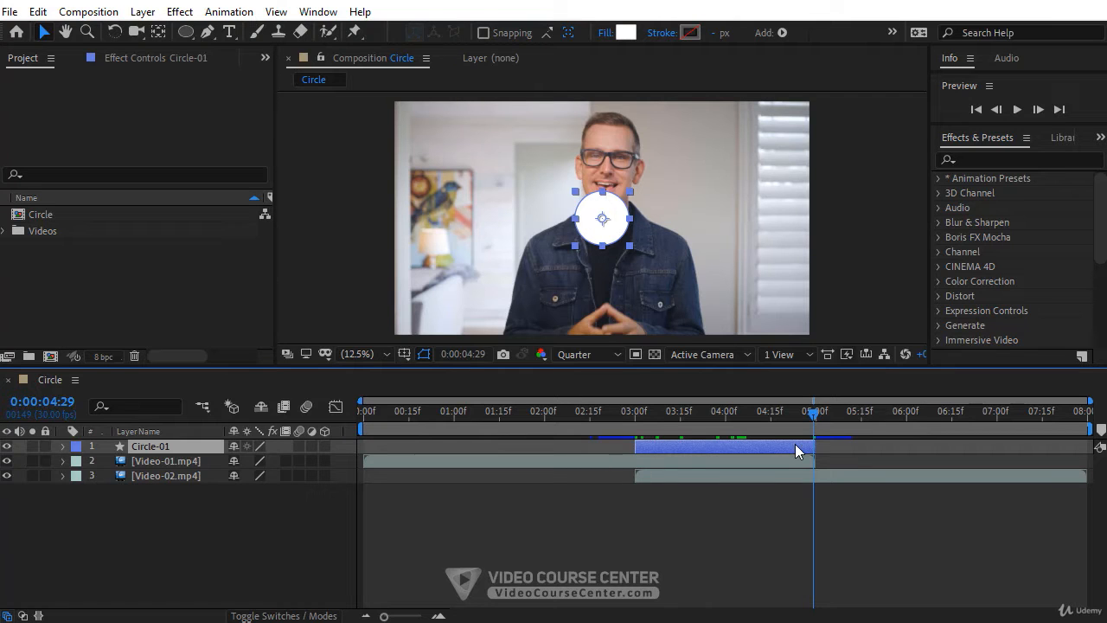
Step: Set the Circle-01 layer's Scale to 0% at 0:00:03:00 and create the first Scale keyframe there
click(725, 413)
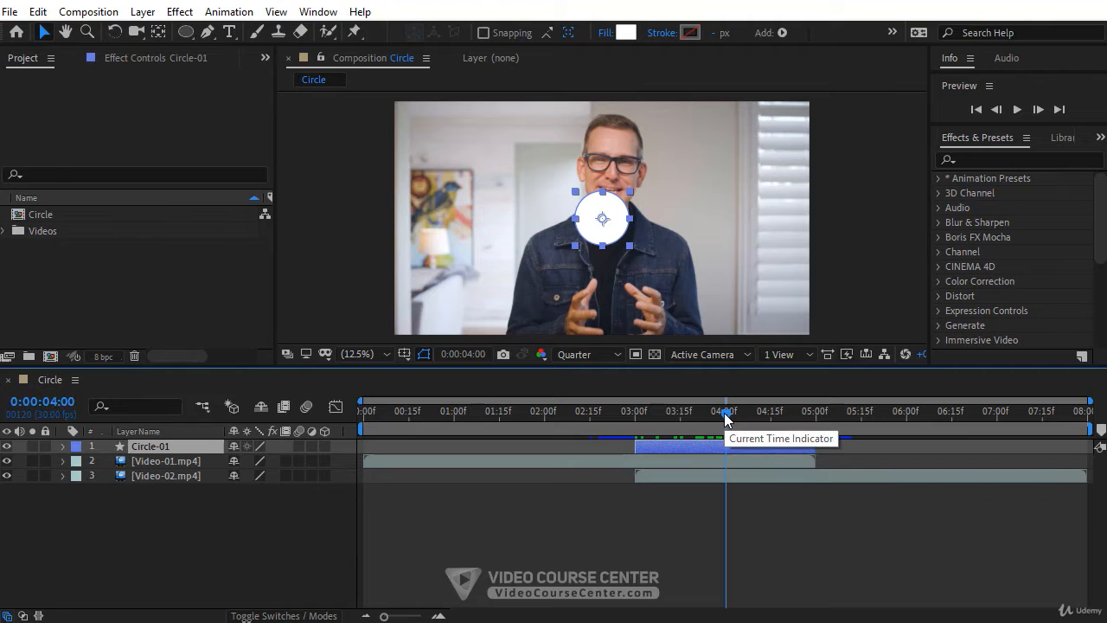
key(s)
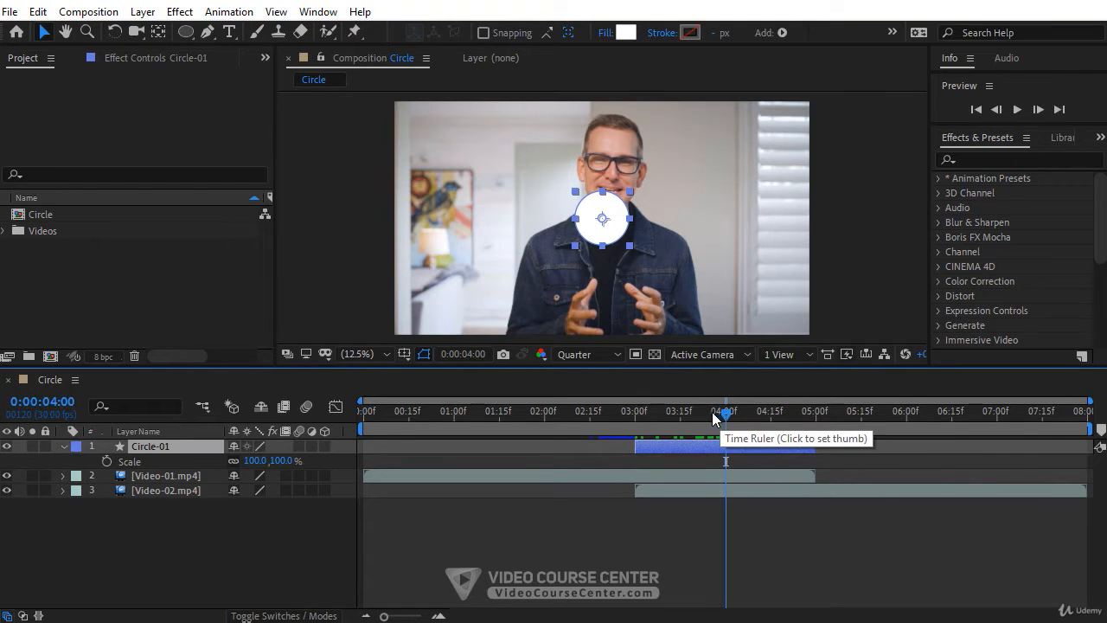
drag(716, 413, 640, 413)
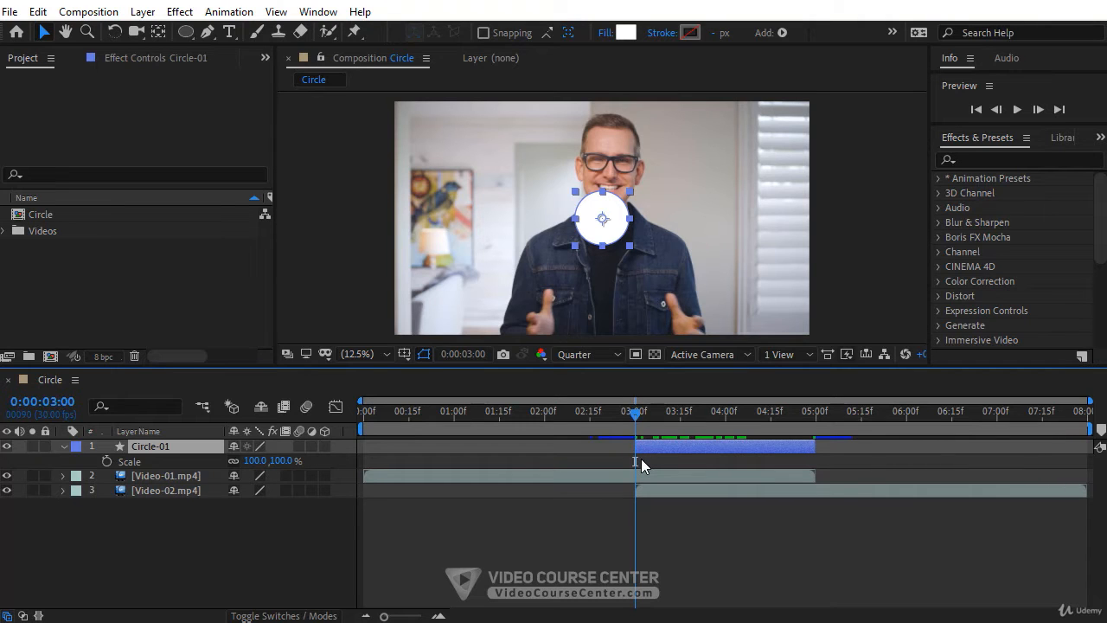
click(255, 460)
text(0)
key(Return)
click(107, 462)
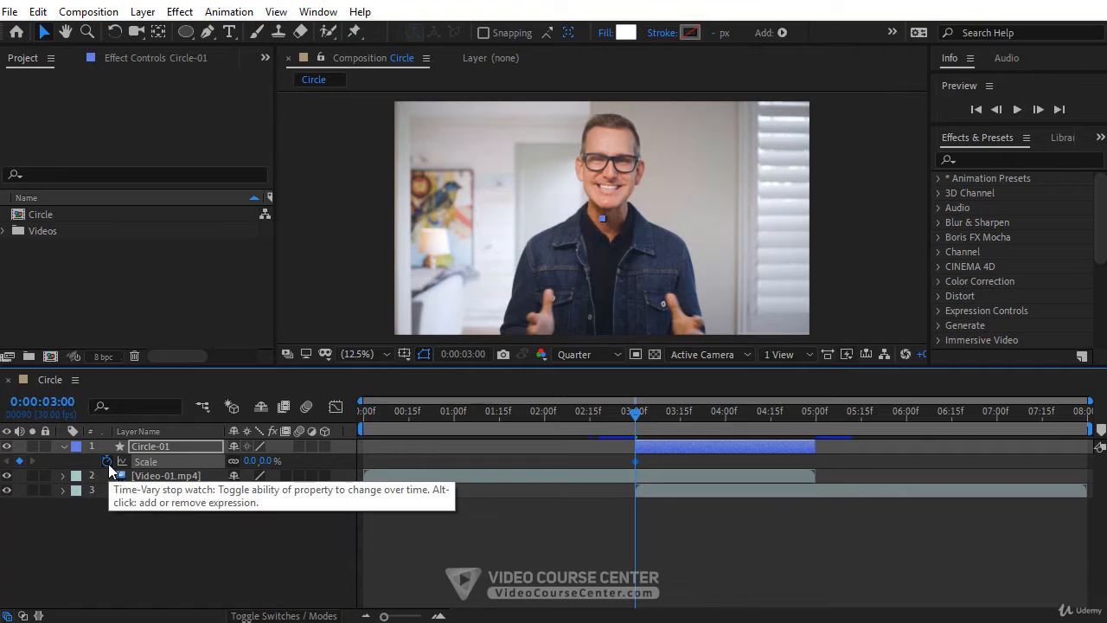
Step: Add a Scale keyframe of 950% to Circle-01 at 0:00:04:29 so the circle covers the whole frame
drag(652, 416, 805, 412)
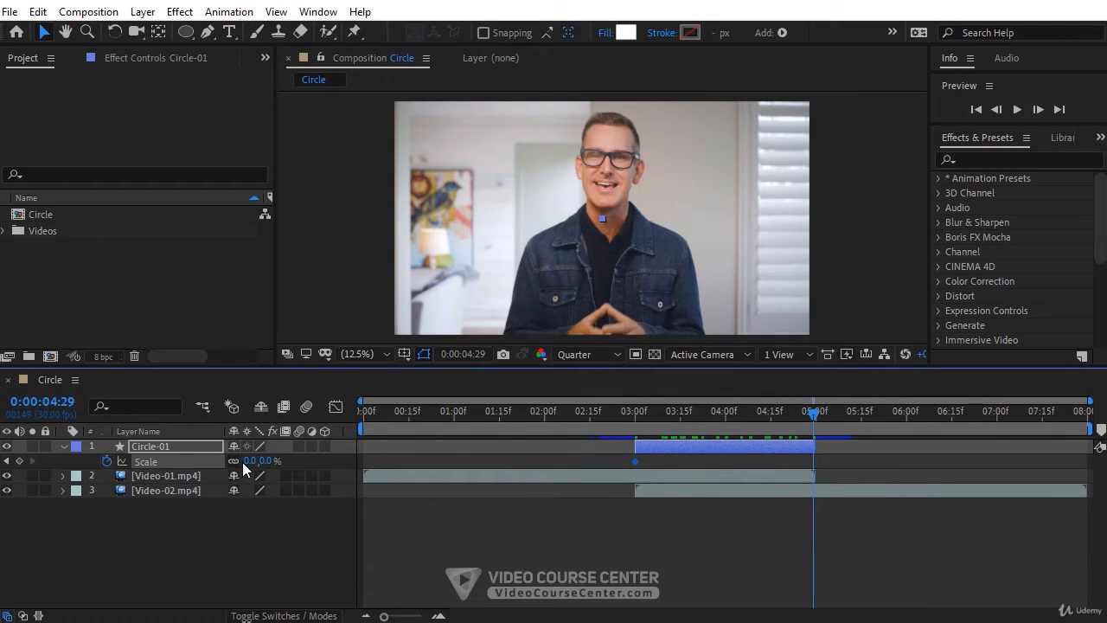
drag(251, 461, 1072, 474)
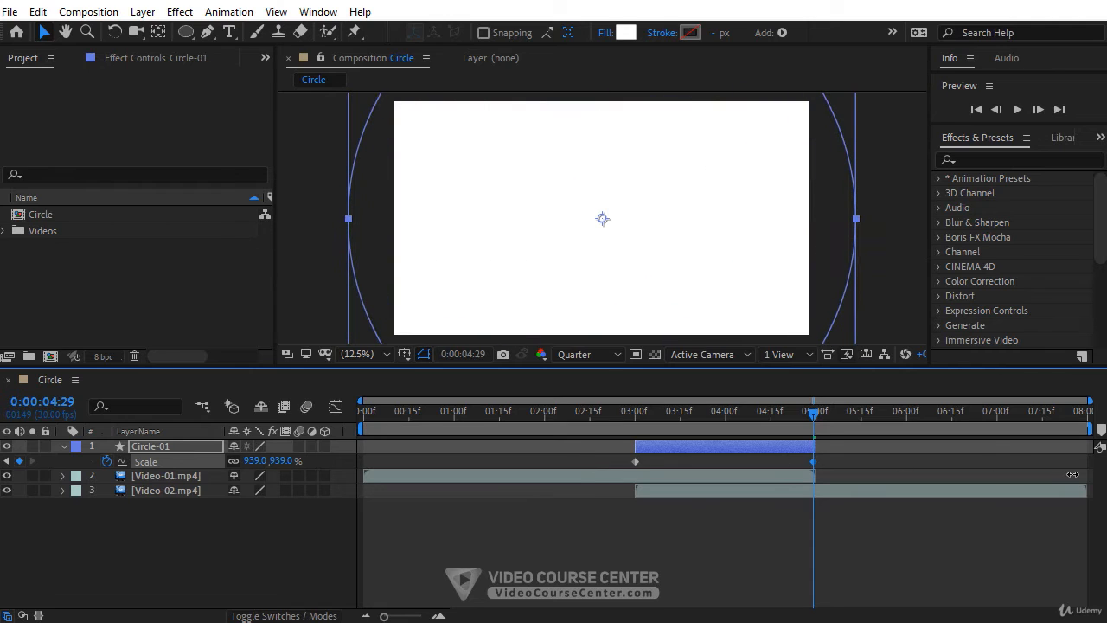
click(253, 462)
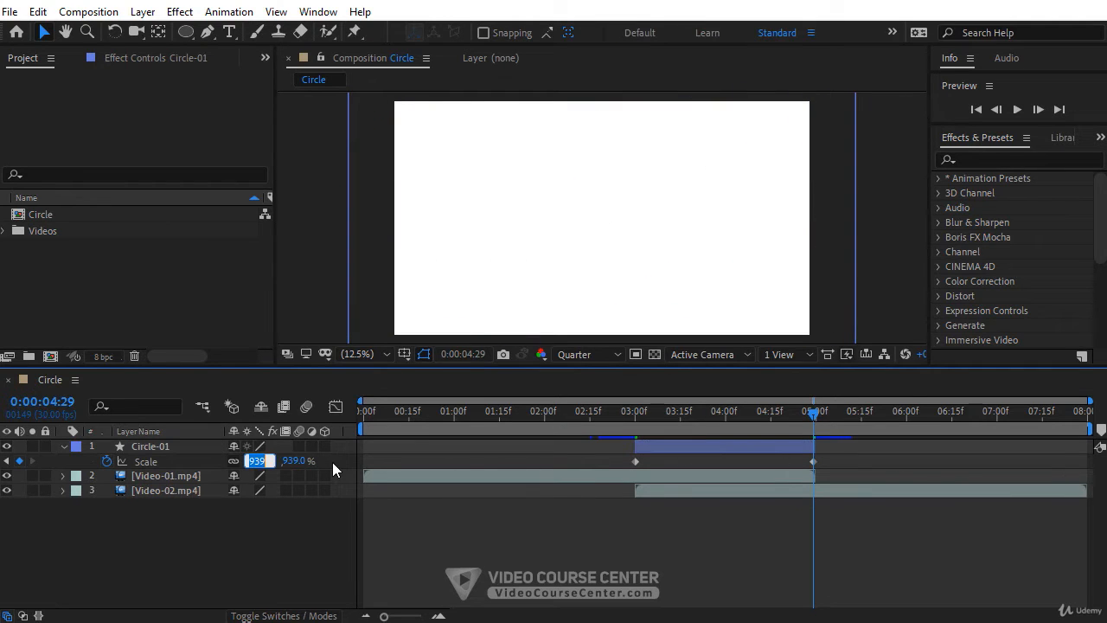
text(950)
key(Return)
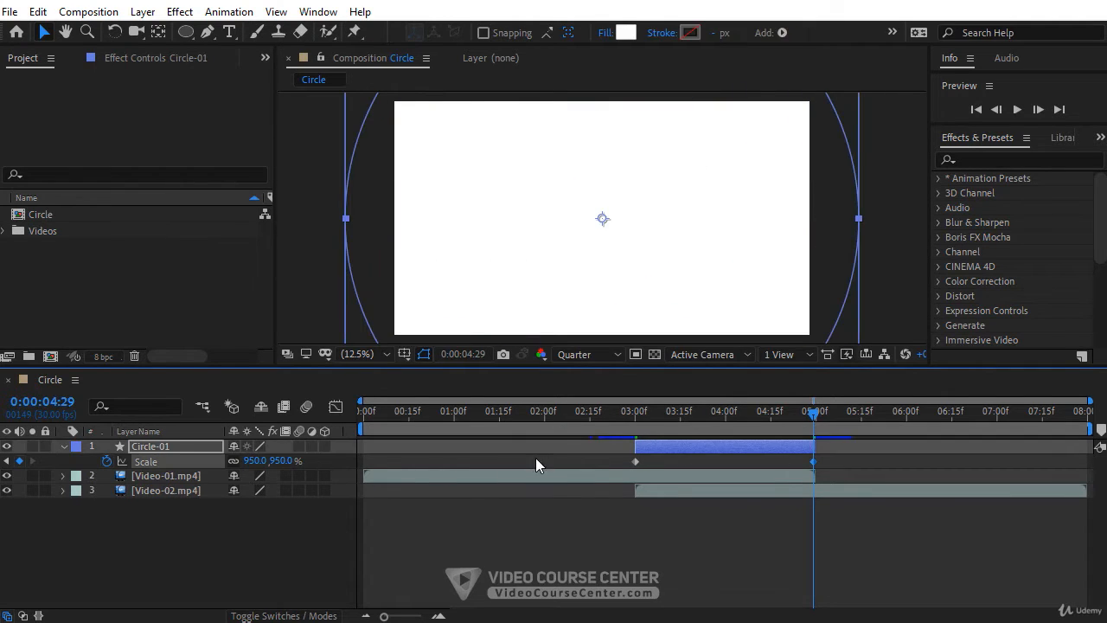
Step: Narrow the work area to run from just before 0:00:03:00 to just after 0:00:05:00 and preview the circle animation
click(606, 415)
drag(368, 428, 612, 428)
drag(1091, 429, 843, 433)
key(space)
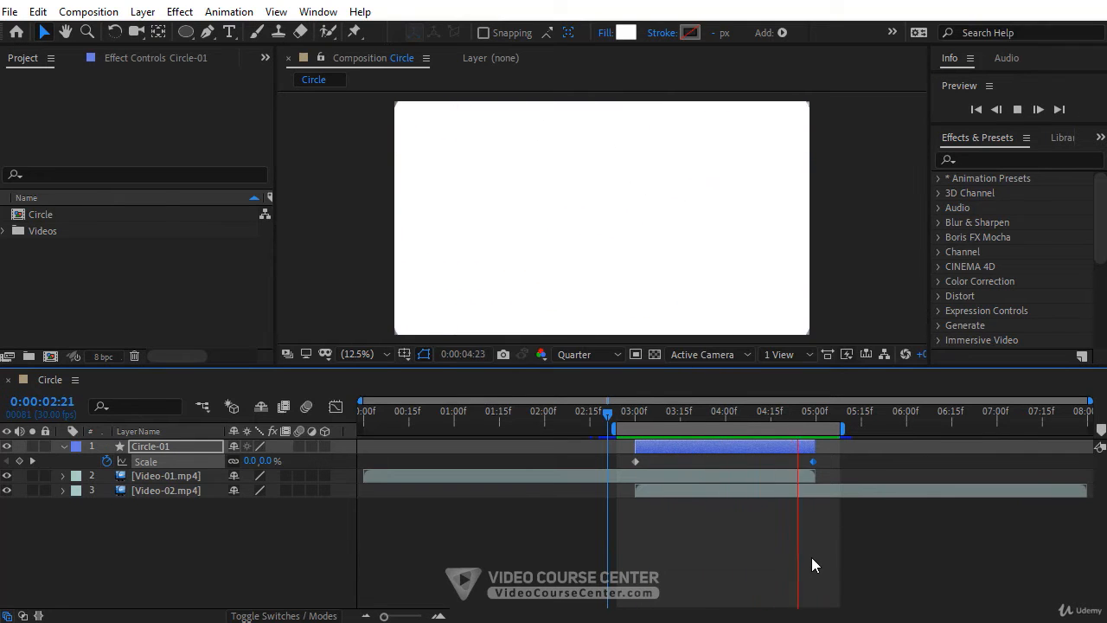
key(space)
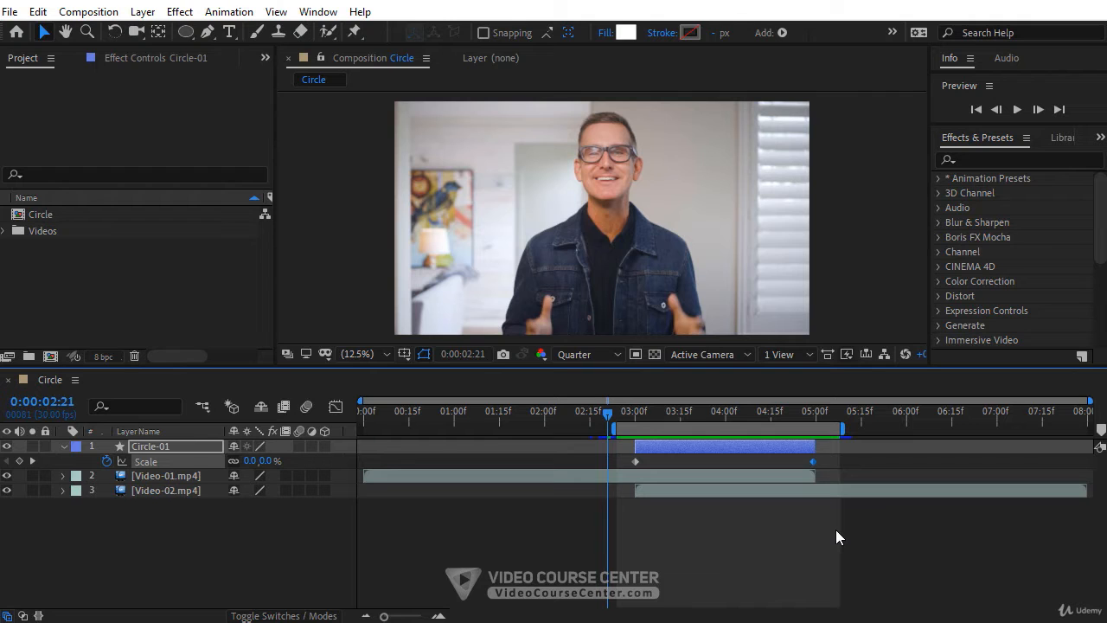
Step: Apply Easy Ease to both Scale keyframes of the Circle-01 layer
drag(836, 529, 623, 439)
right_click(635, 457)
mouse_move(716, 445)
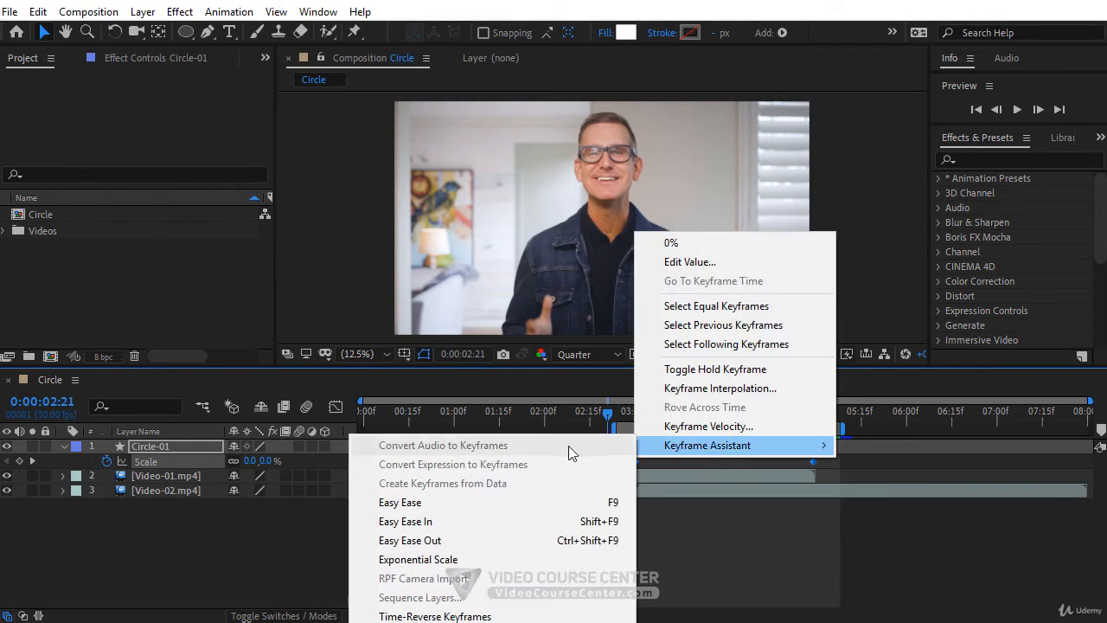
click(413, 505)
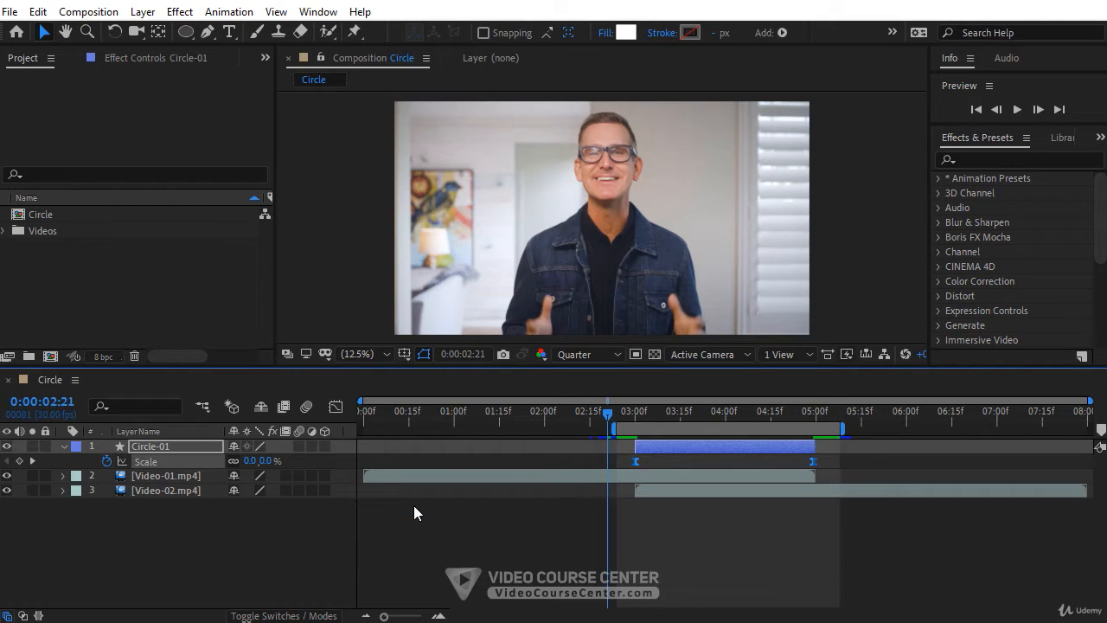
Step: Reshape the Scale speed graph, setting the first keyframe's outgoing influence to about 41% and lengthening the last keyframe's incoming handle
click(334, 408)
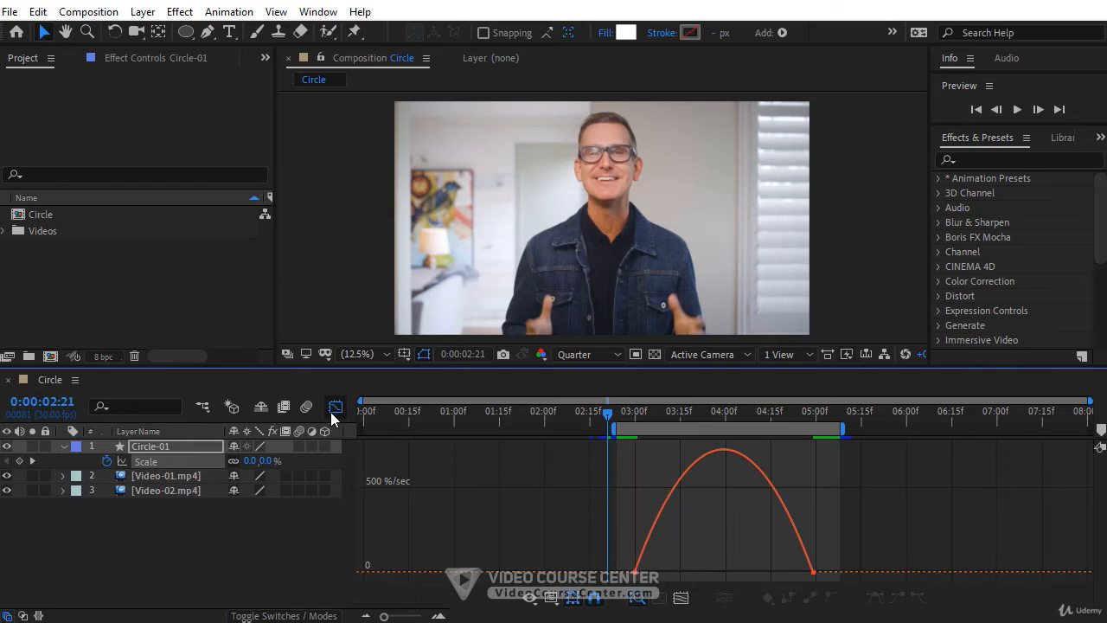
click(551, 597)
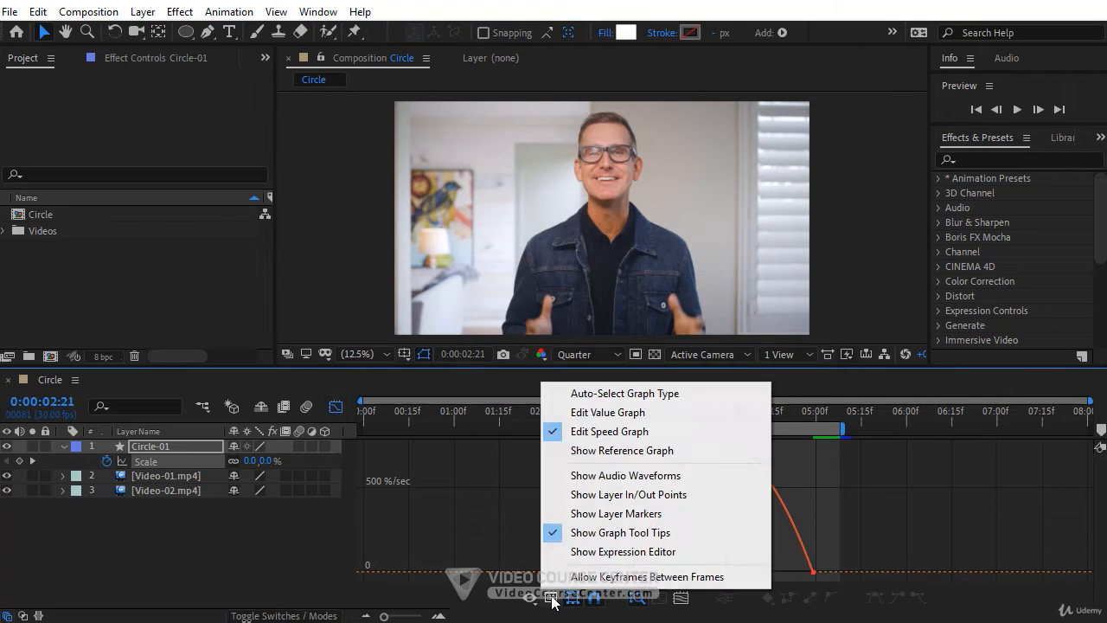
click(609, 432)
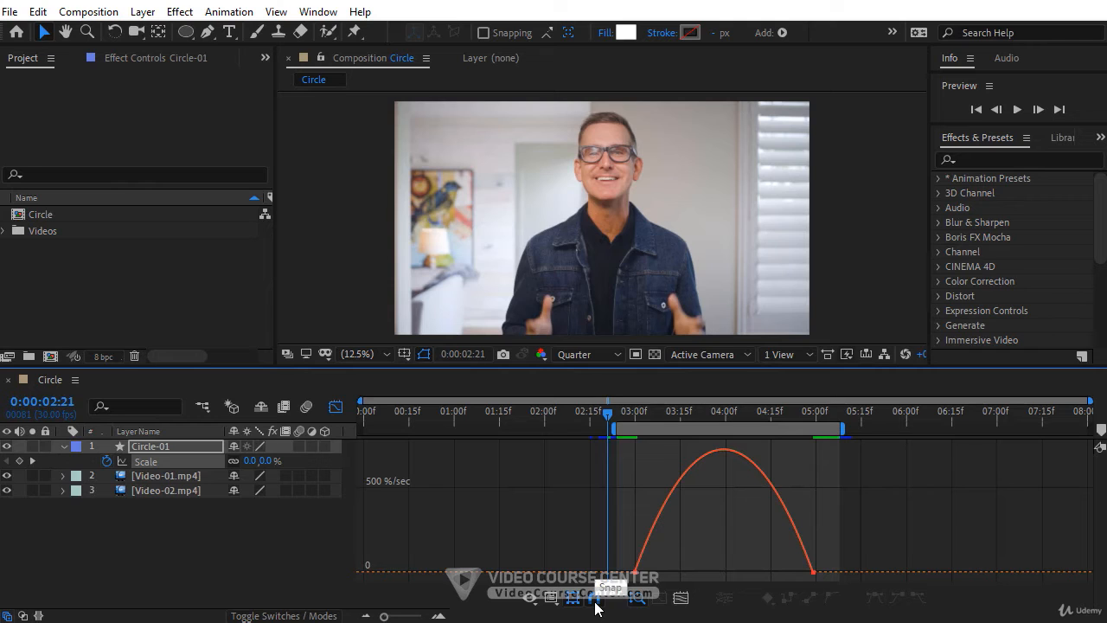
drag(617, 546, 661, 581)
drag(664, 571, 671, 573)
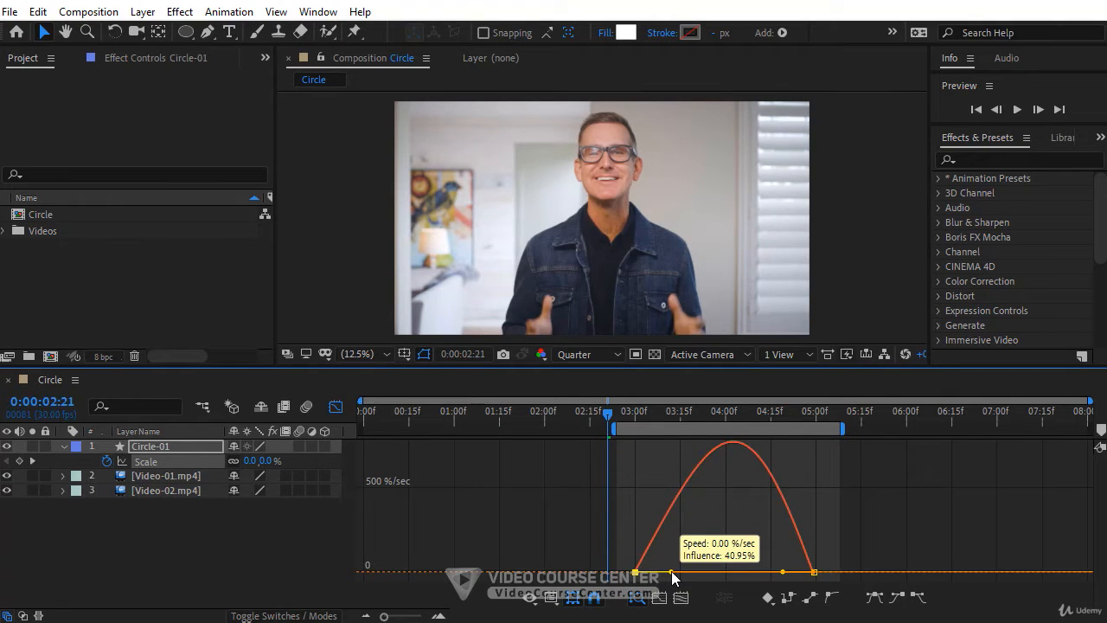
drag(672, 572, 672, 572)
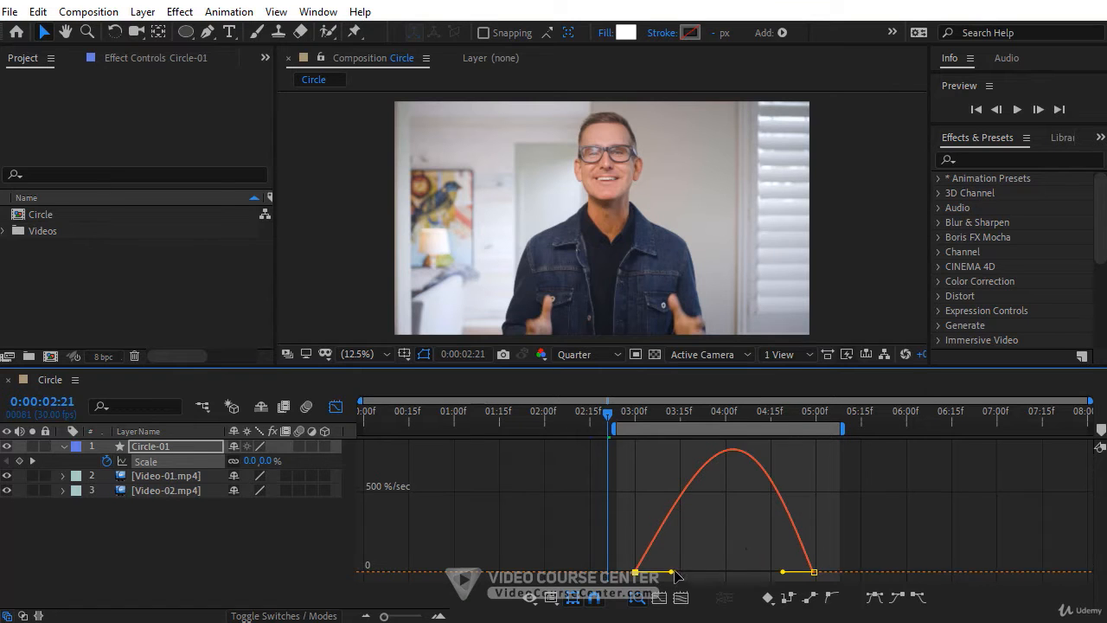
drag(746, 544, 855, 583)
drag(781, 570, 758, 570)
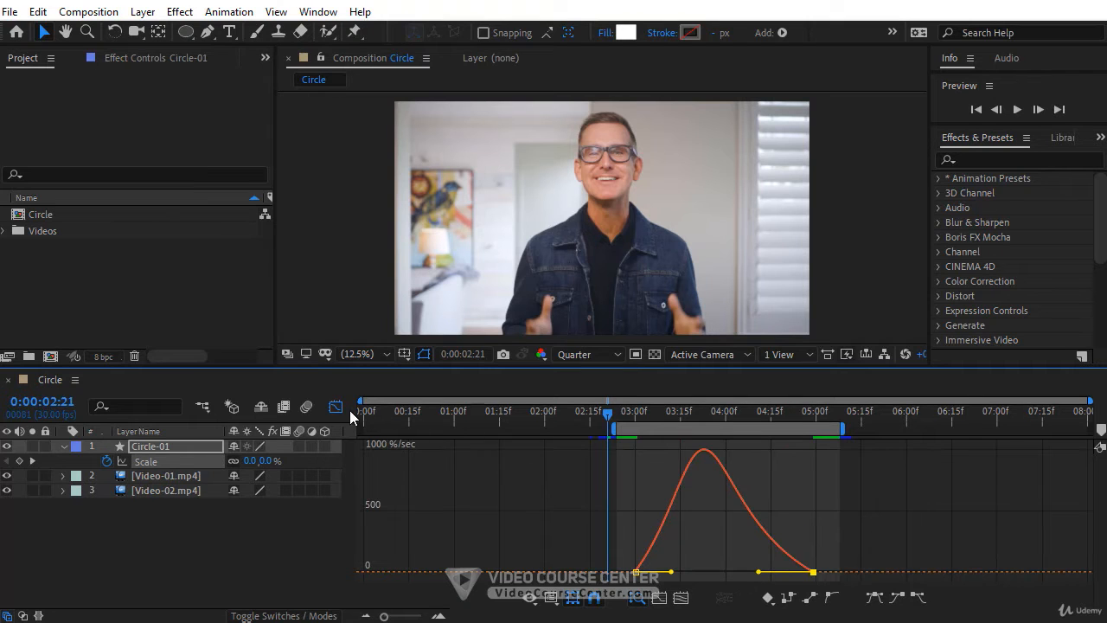
click(338, 407)
Step: Preview the eased circle animation and move the playhead to 0:00:03:25
key(space)
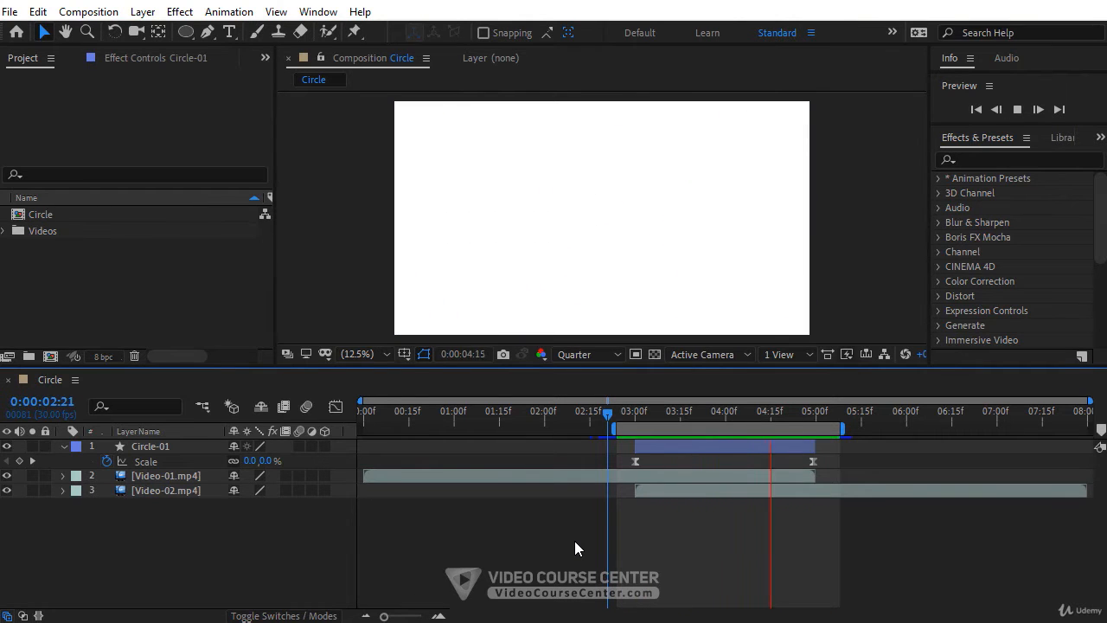
click(709, 412)
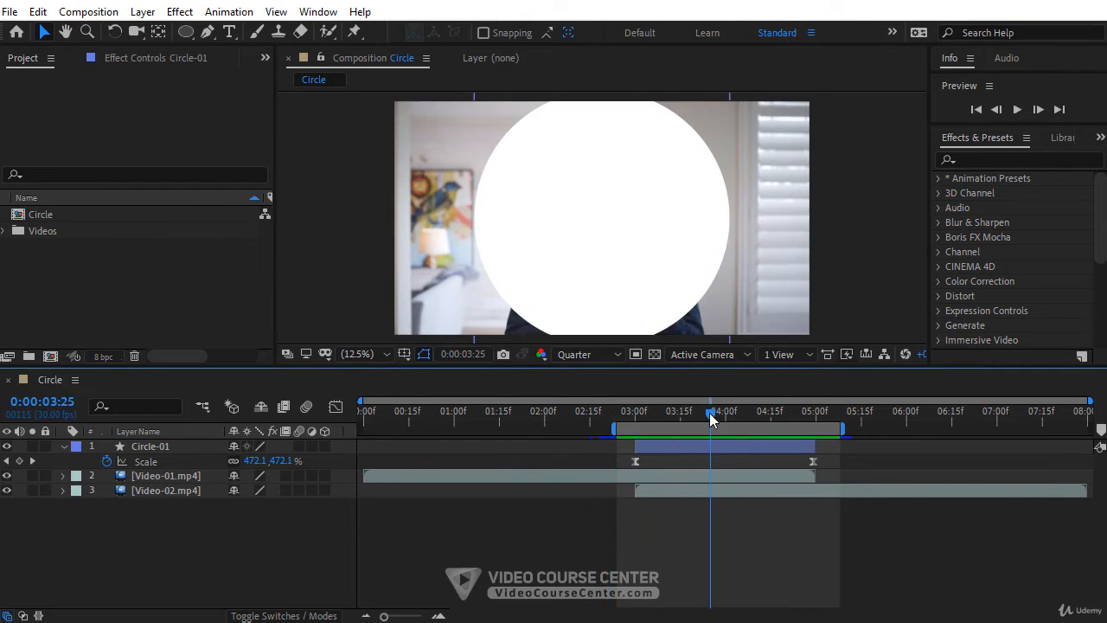
Step: Pre-compose the Circle-01 layer as Circle-Matte, moving all attributes, fitting the duration to the layer's time span and opening the new composition
key(u)
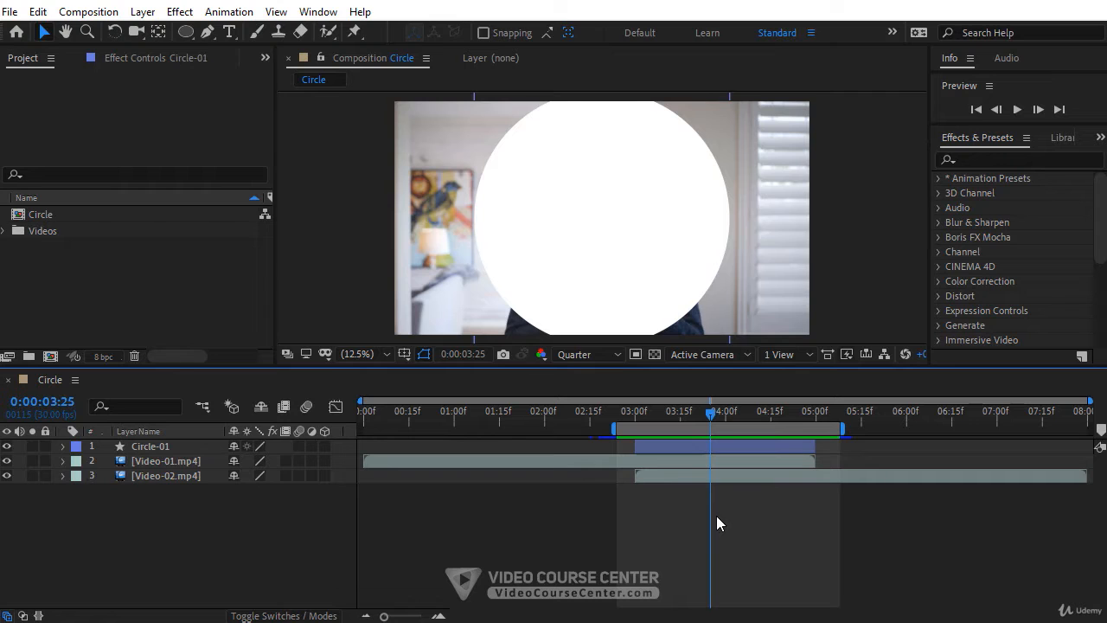
click(701, 447)
right_click(702, 443)
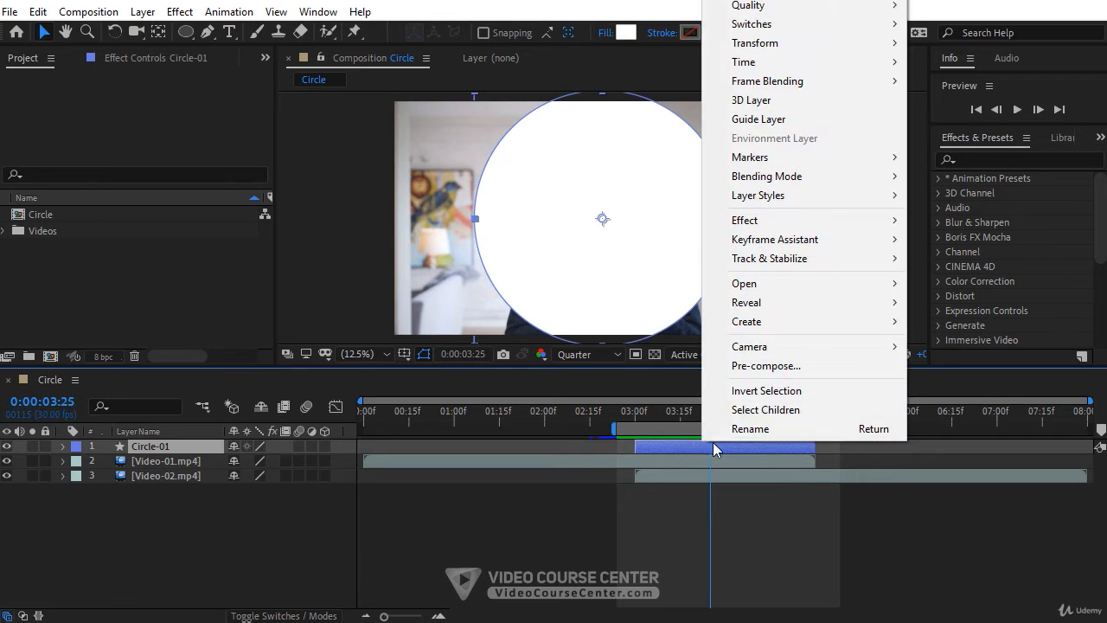
click(142, 12)
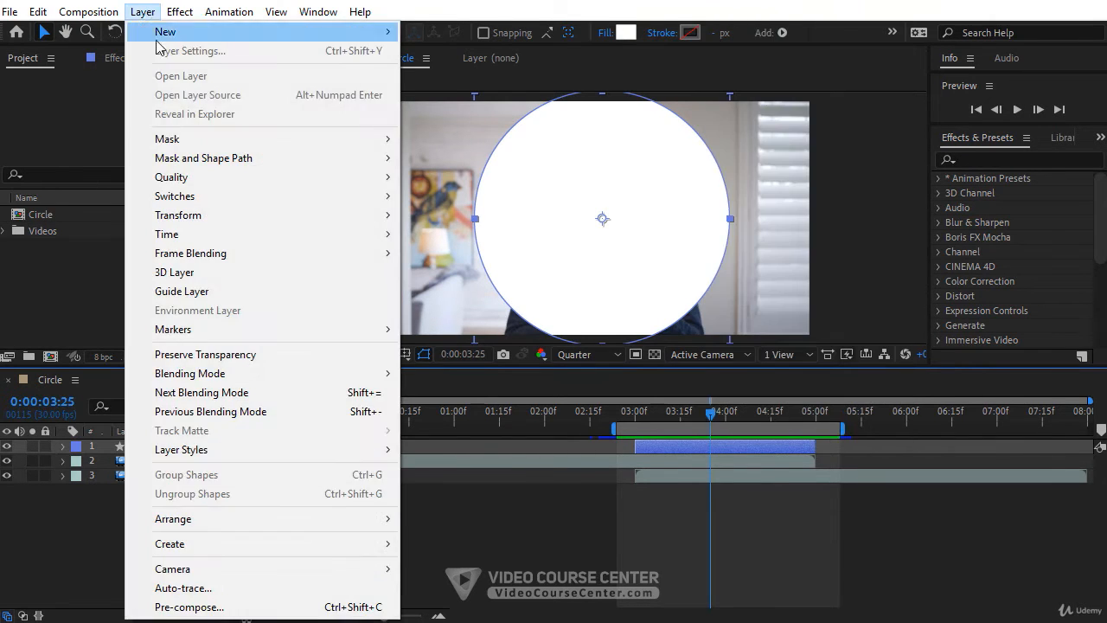
click(339, 607)
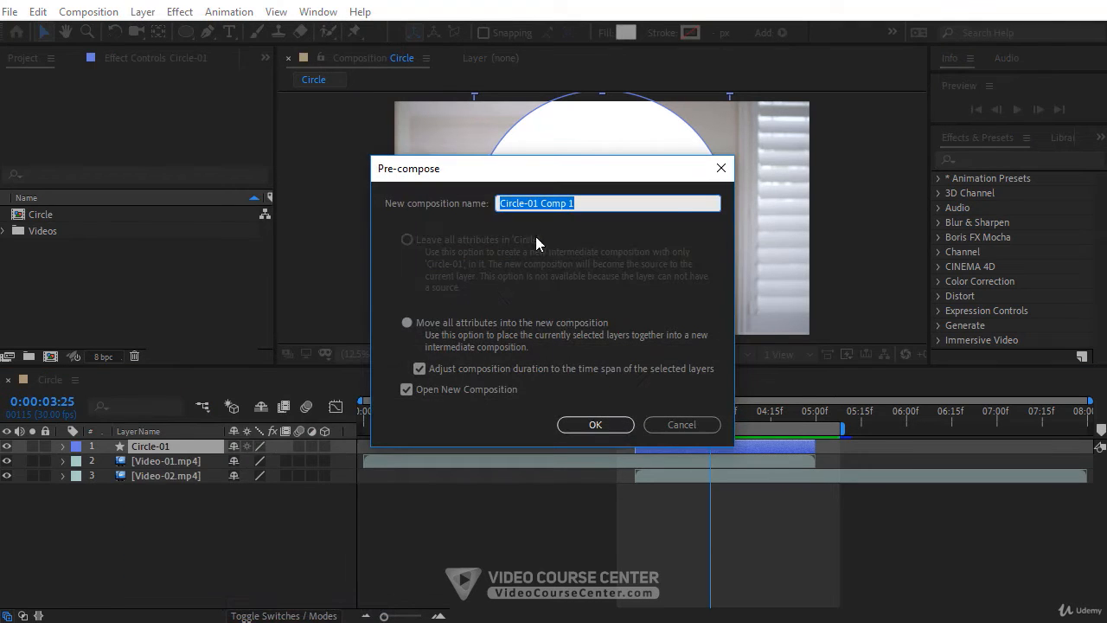
drag(527, 201, 672, 211)
text(Matte)
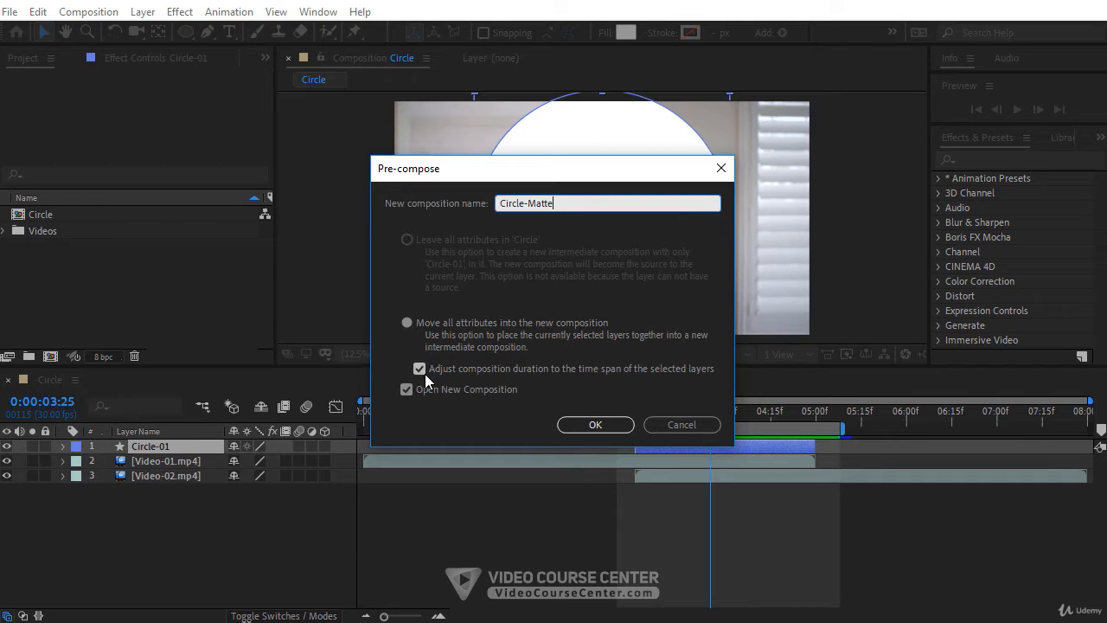
click(574, 423)
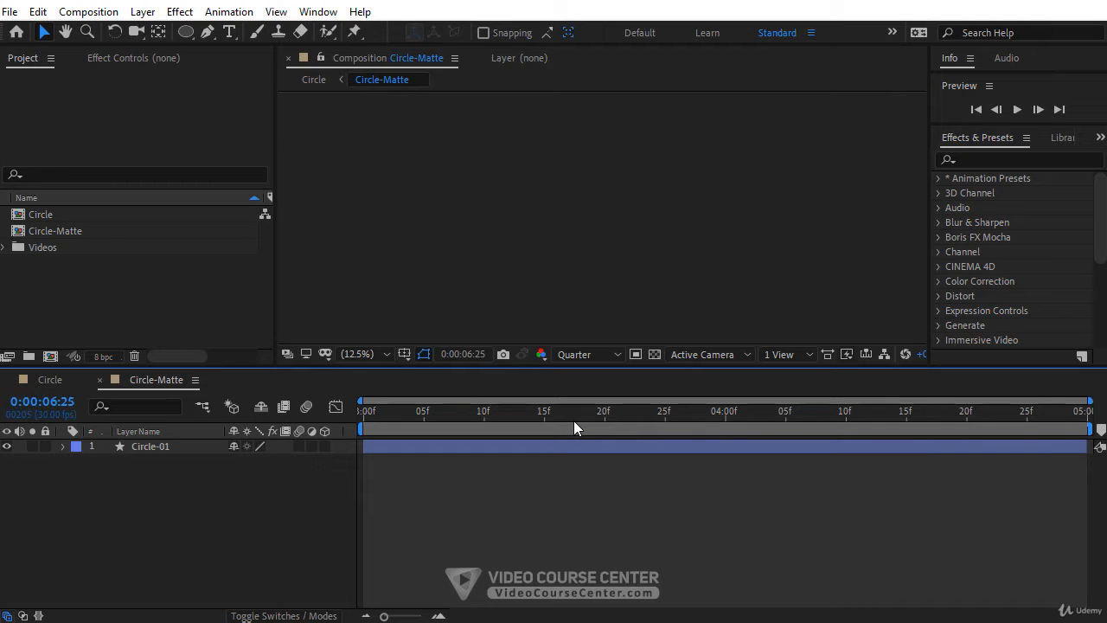
Step: Set the start timecode of the Circle-Matte composition to 0:00:00:00
drag(573, 420, 351, 413)
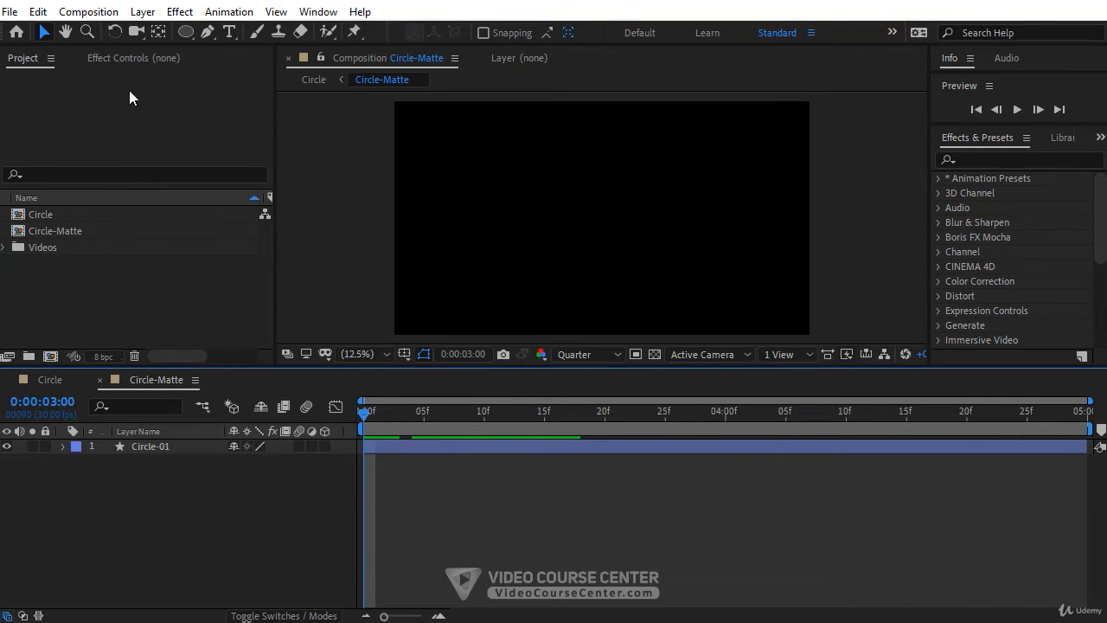
click(88, 12)
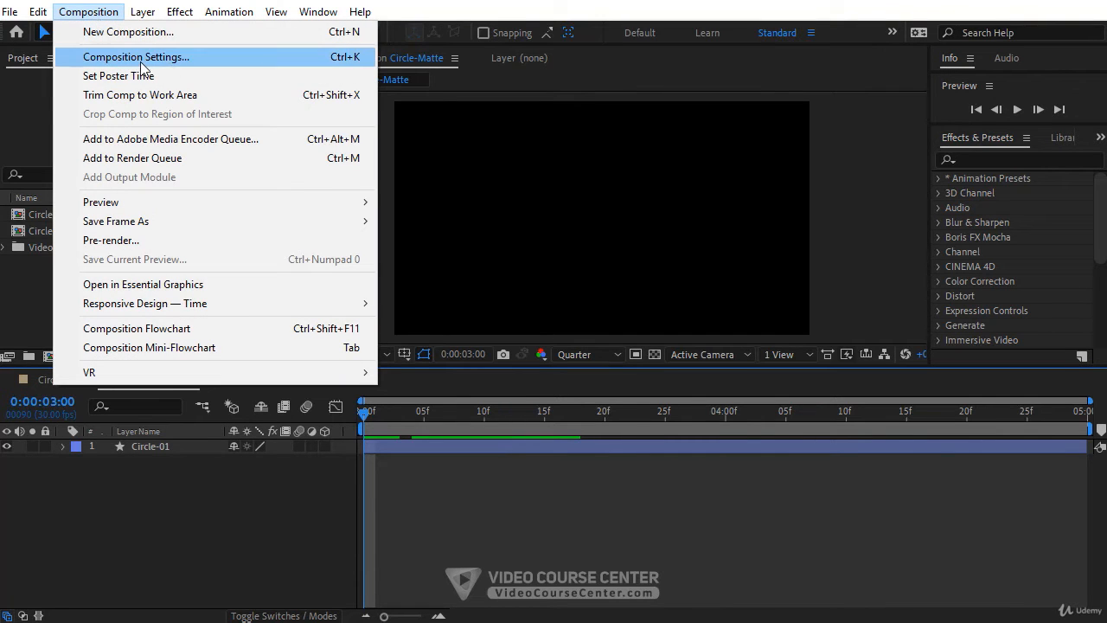
click(345, 62)
click(423, 350)
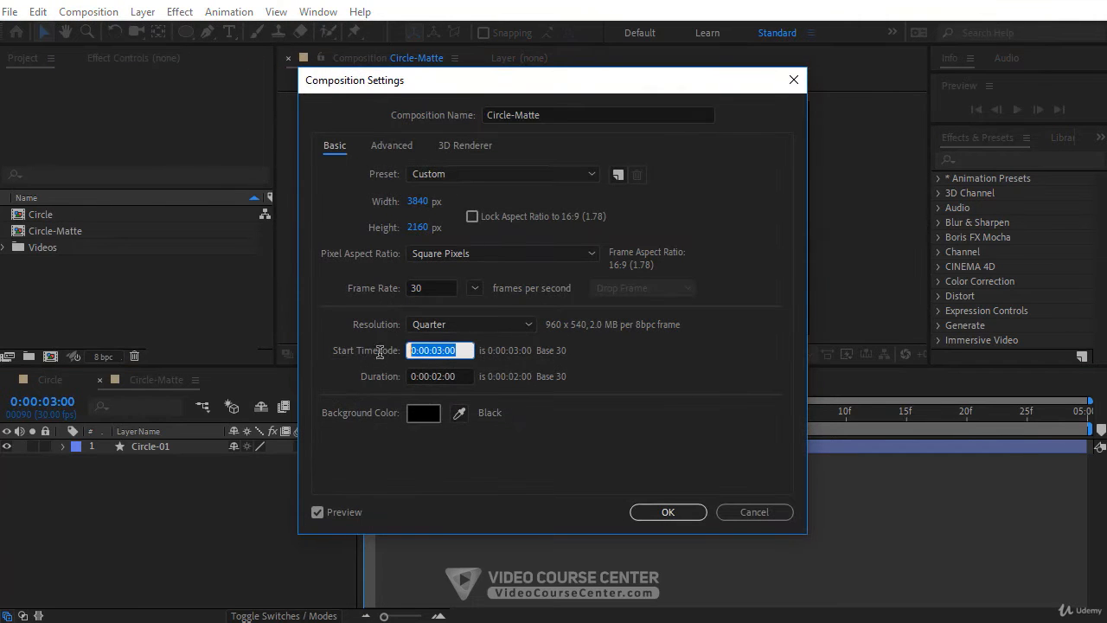
text(0)
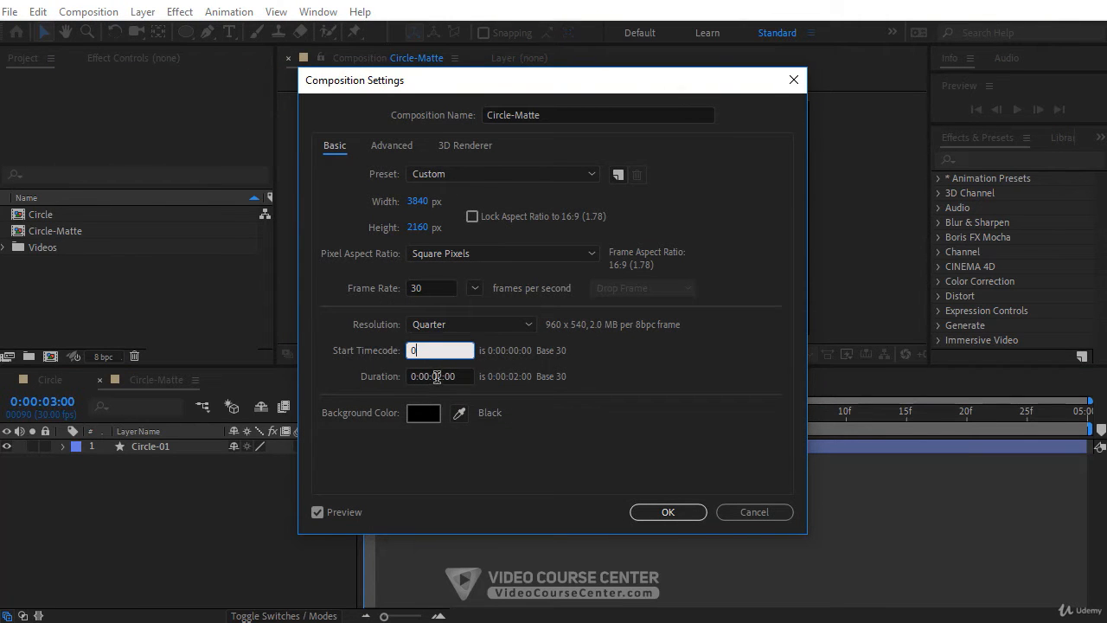
drag(457, 377, 366, 377)
click(366, 377)
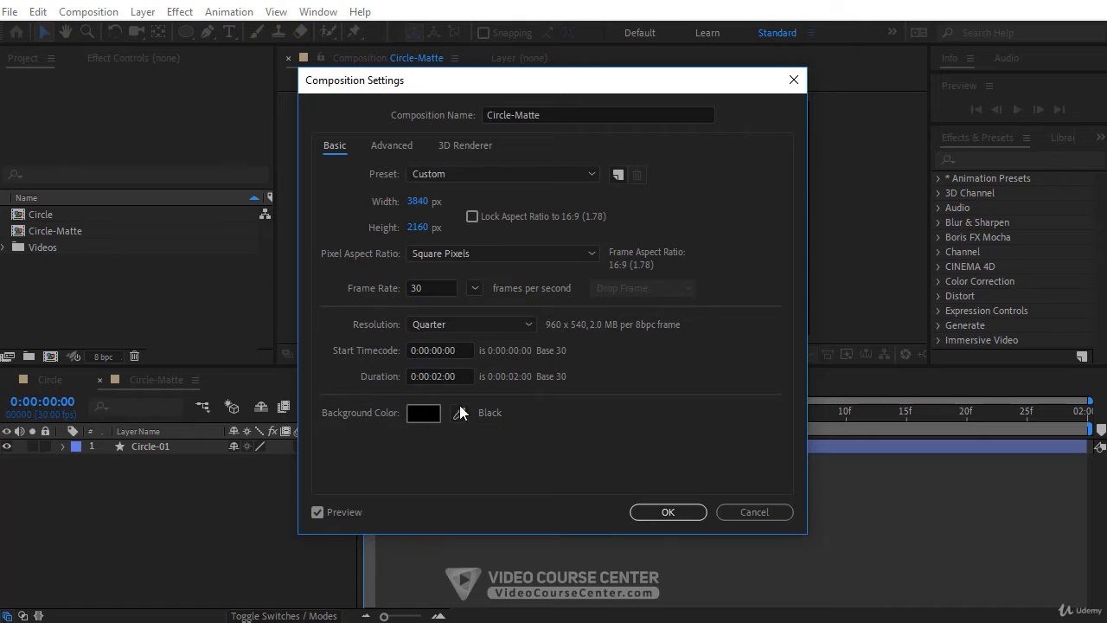
click(655, 511)
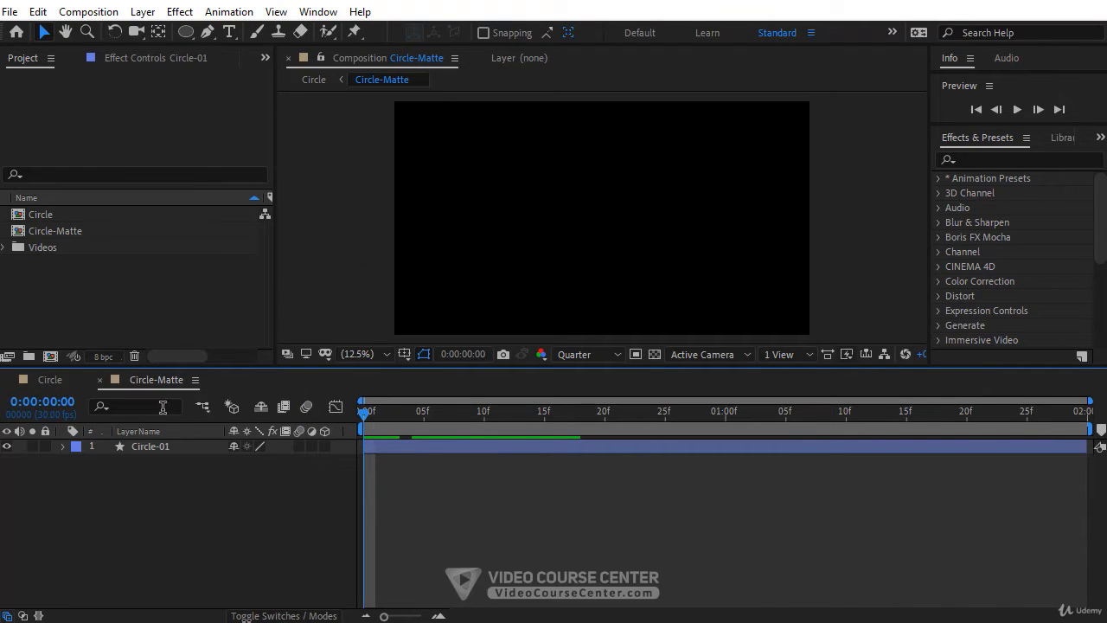
Step: Switch the time display to frames and move the last Scale keyframe of Circle-01 to frame 45
drag(364, 413, 1103, 420)
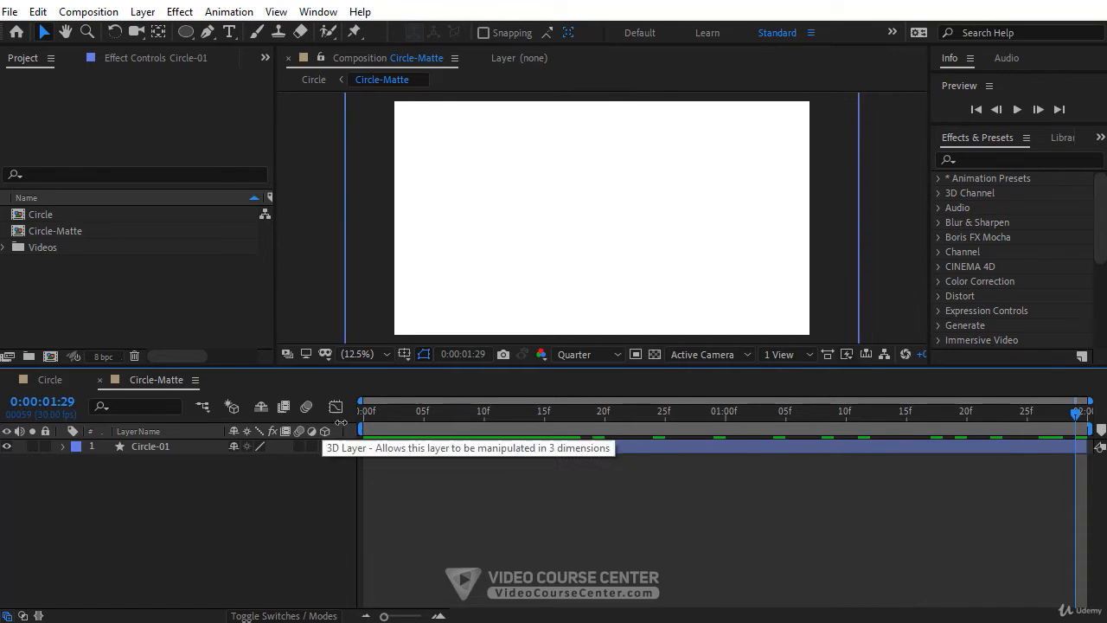
mouse_move(367, 413)
mouse_down()
mouse_move(602, 415)
mouse_move(554, 438)
mouse_up()
click(554, 450)
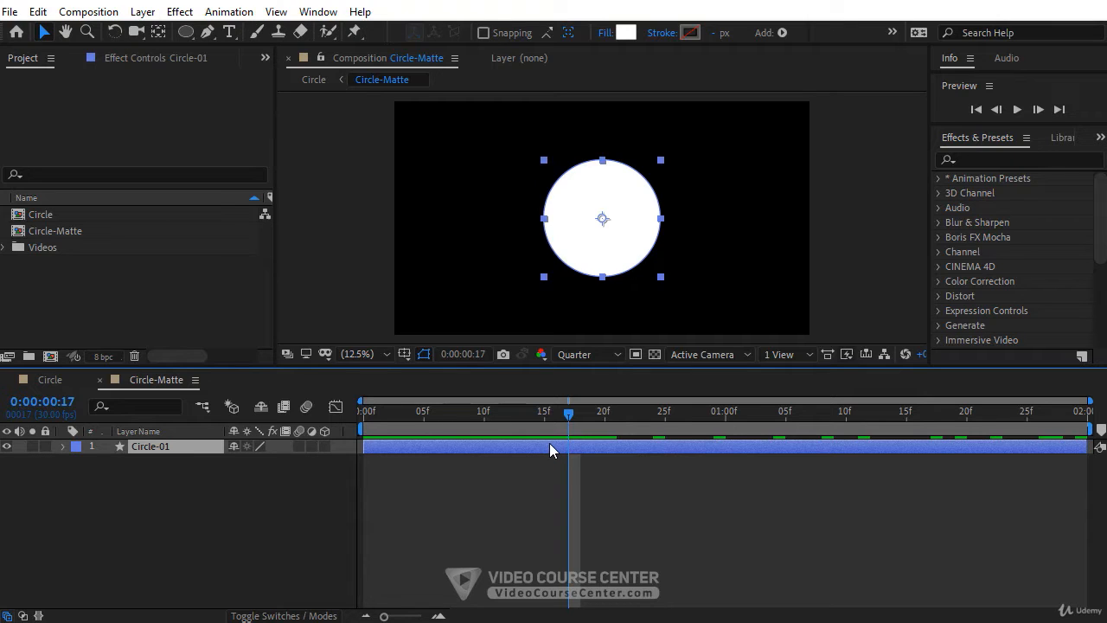
key(s)
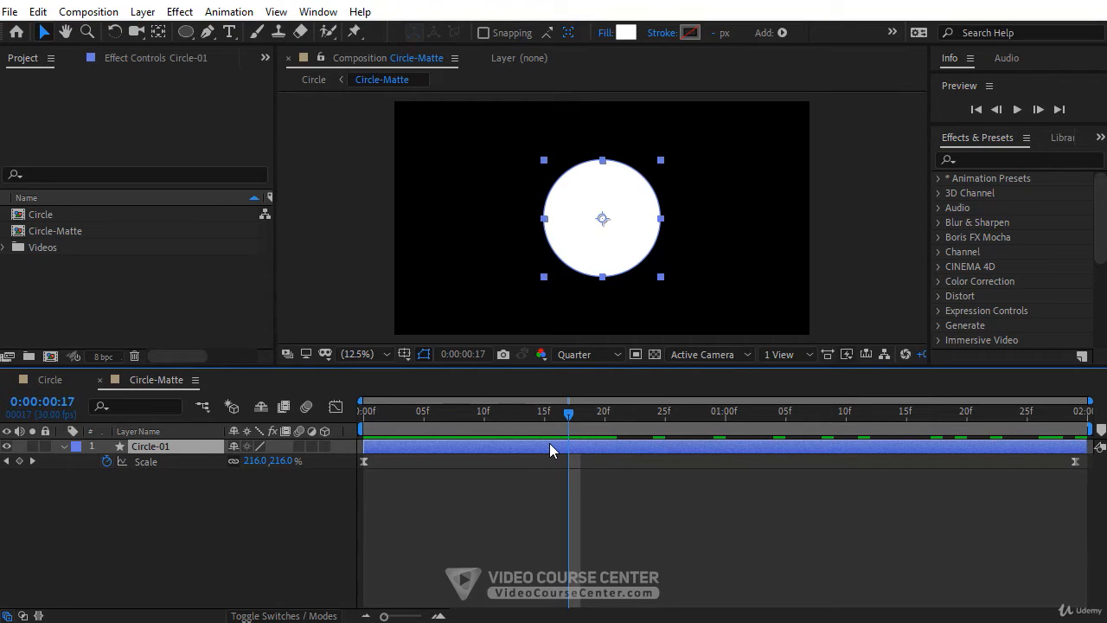
ctrl+click(45, 403)
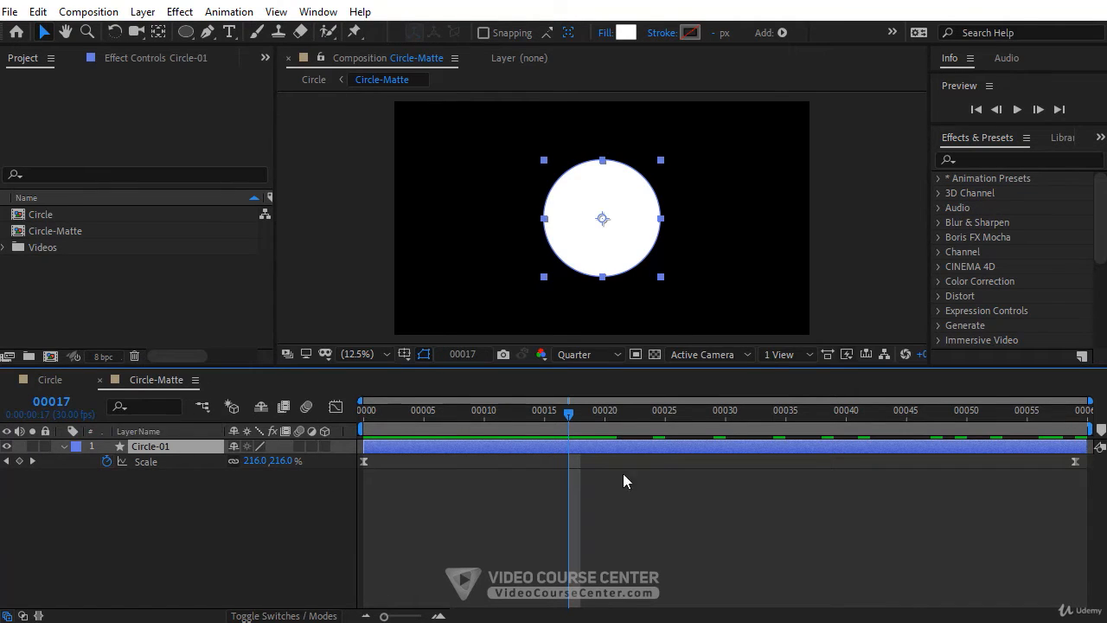
drag(815, 417, 906, 415)
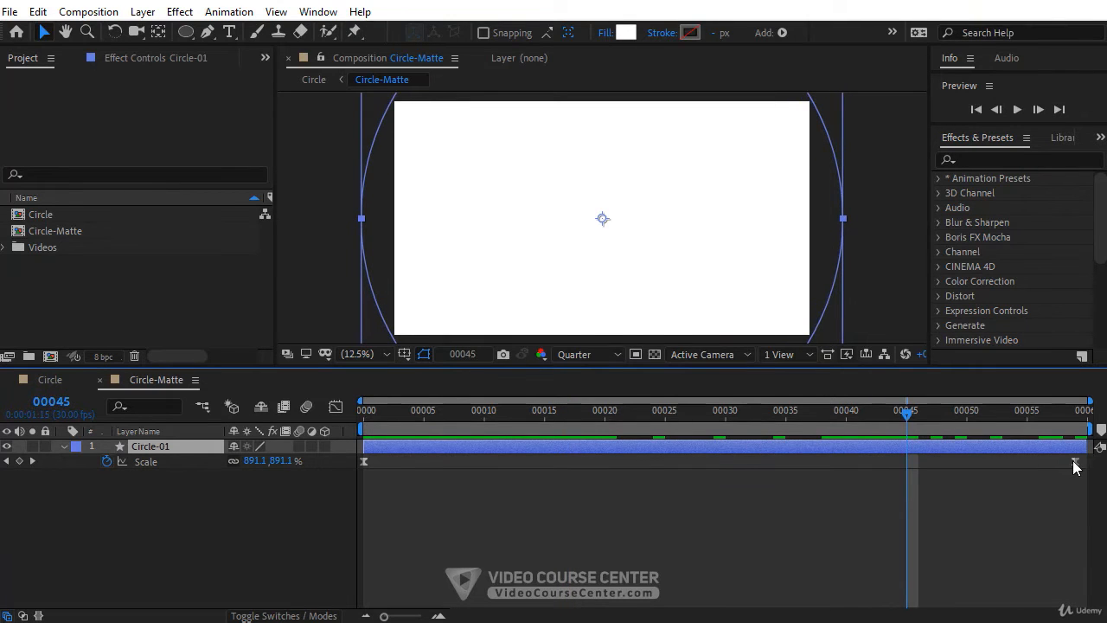
drag(1077, 461, 904, 471)
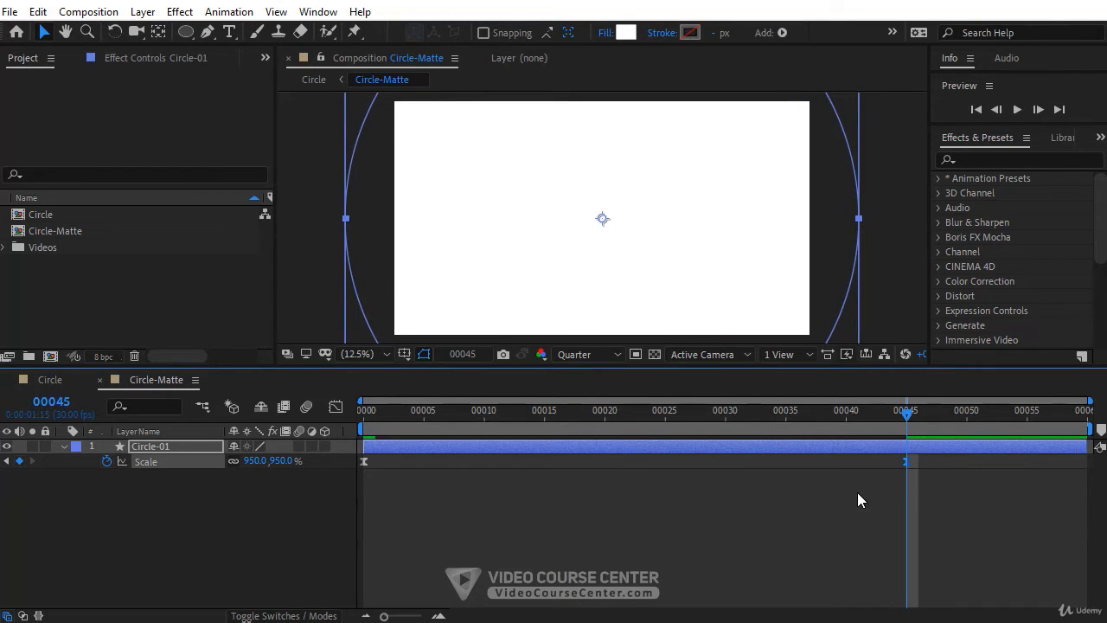
Step: Collapse the Circle-01 layer's properties and duplicate the layer twice
click(846, 450)
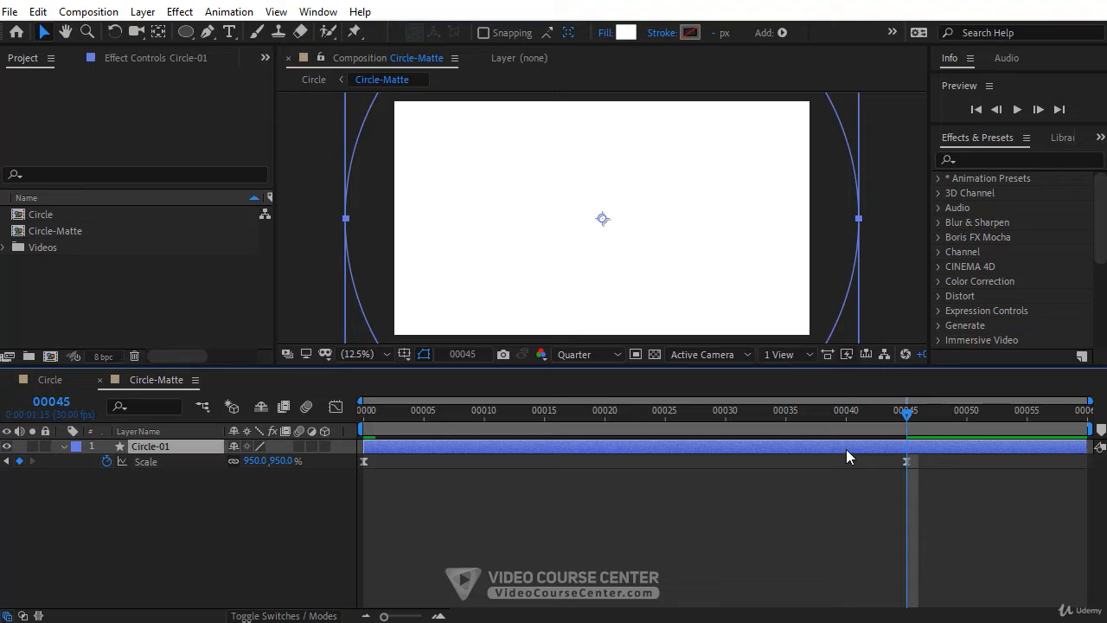
key(u)
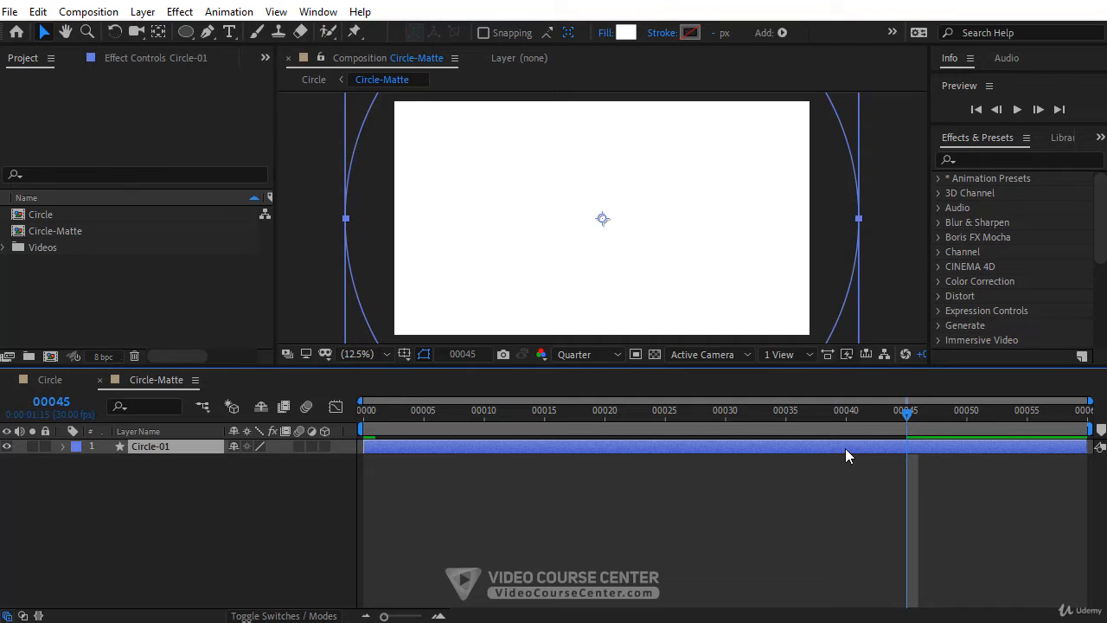
key(ctrl+d)
key(ctrl+d)
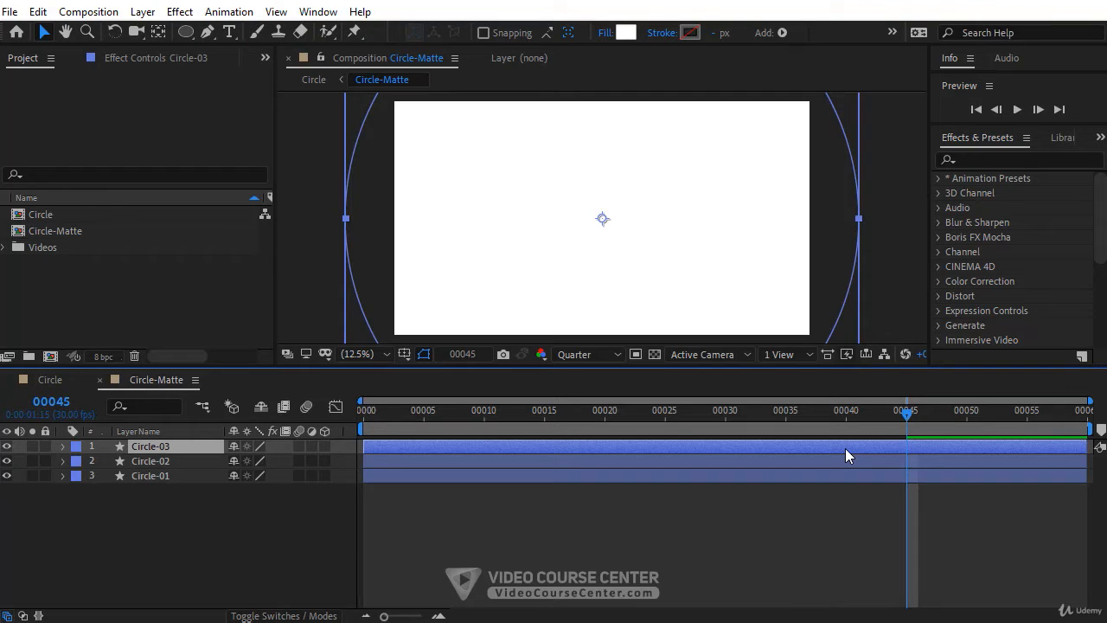
Step: Add a layer marker at frame 45 to all three circle layers, on their last Scale keyframes
key(ctrl+a)
key(u)
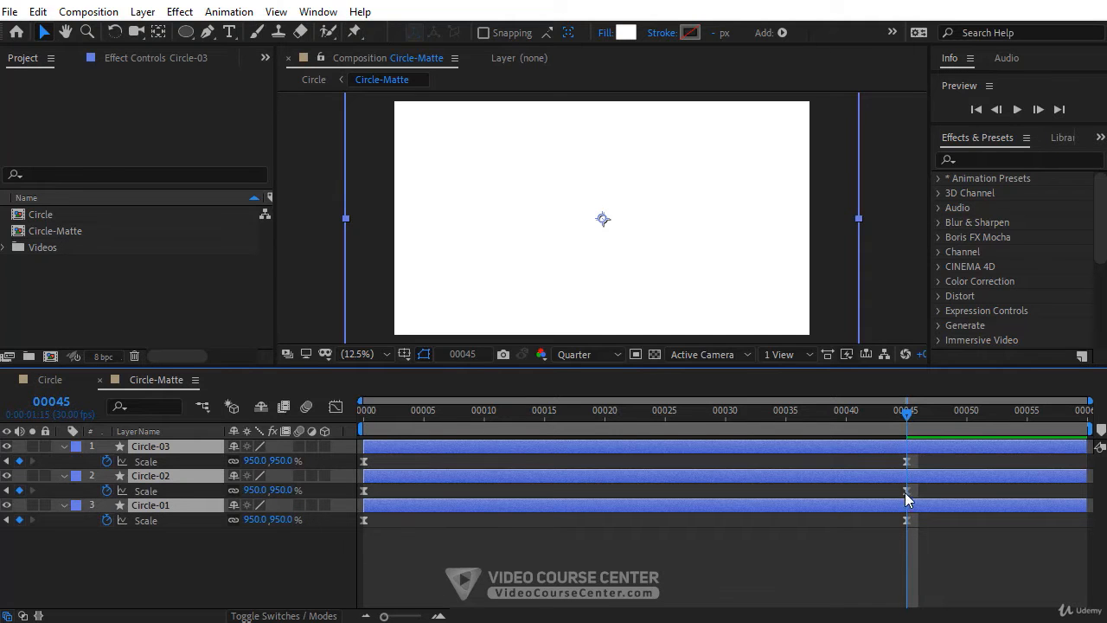
click(142, 11)
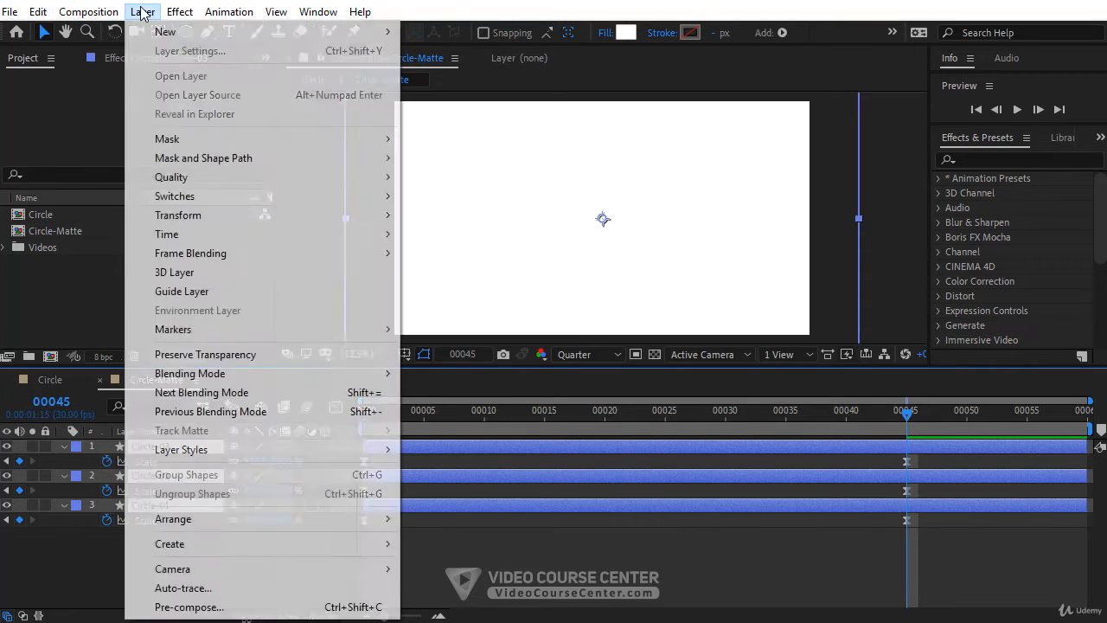
mouse_move(191, 333)
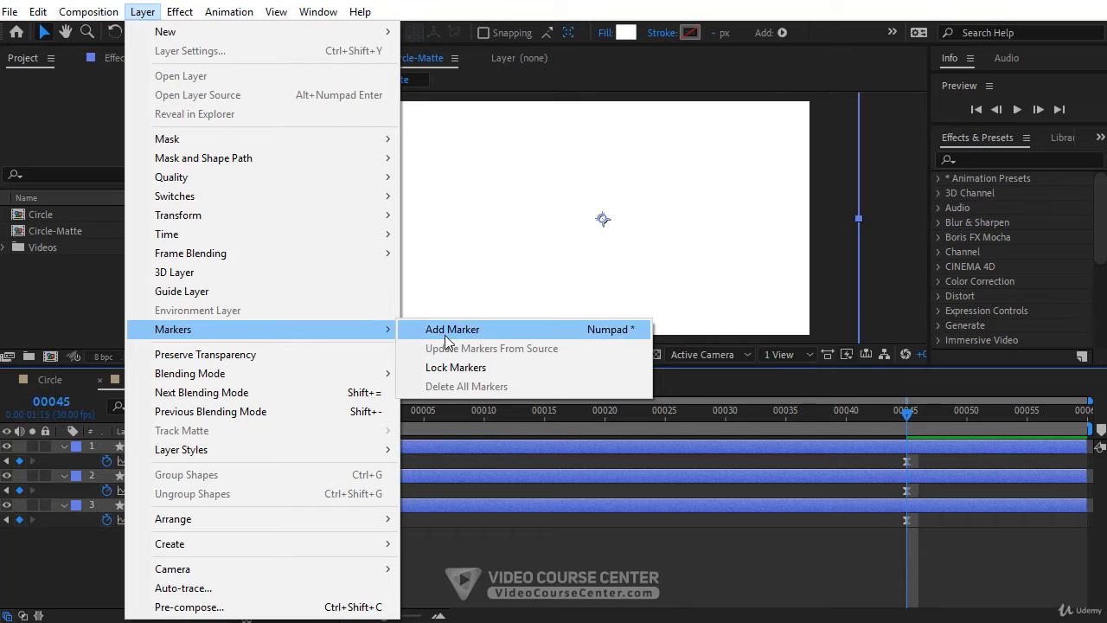
click(480, 334)
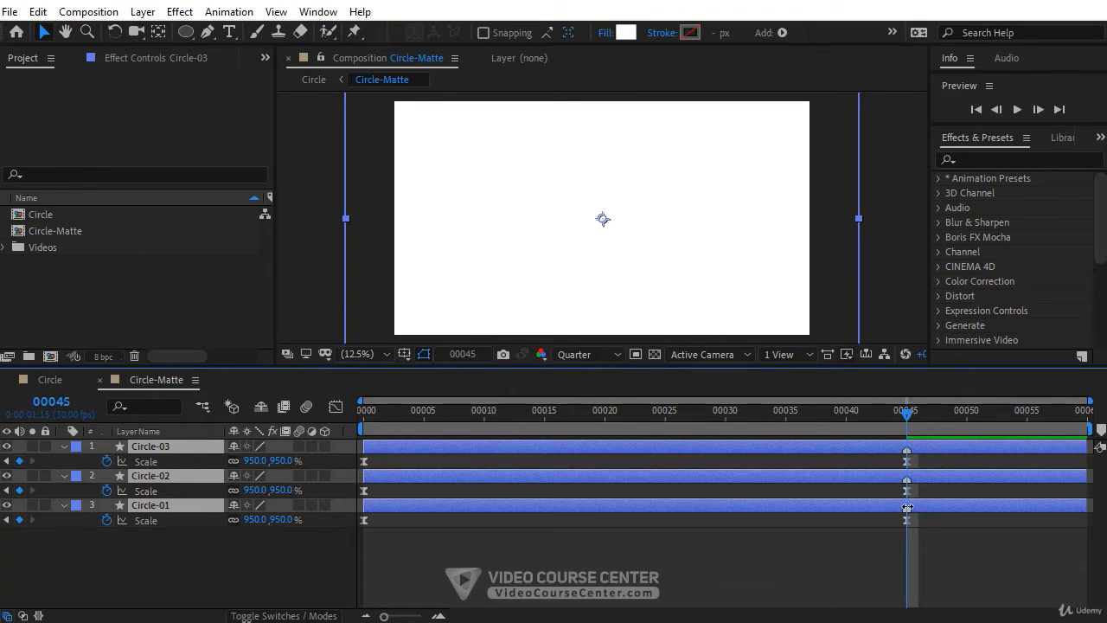
click(60, 446)
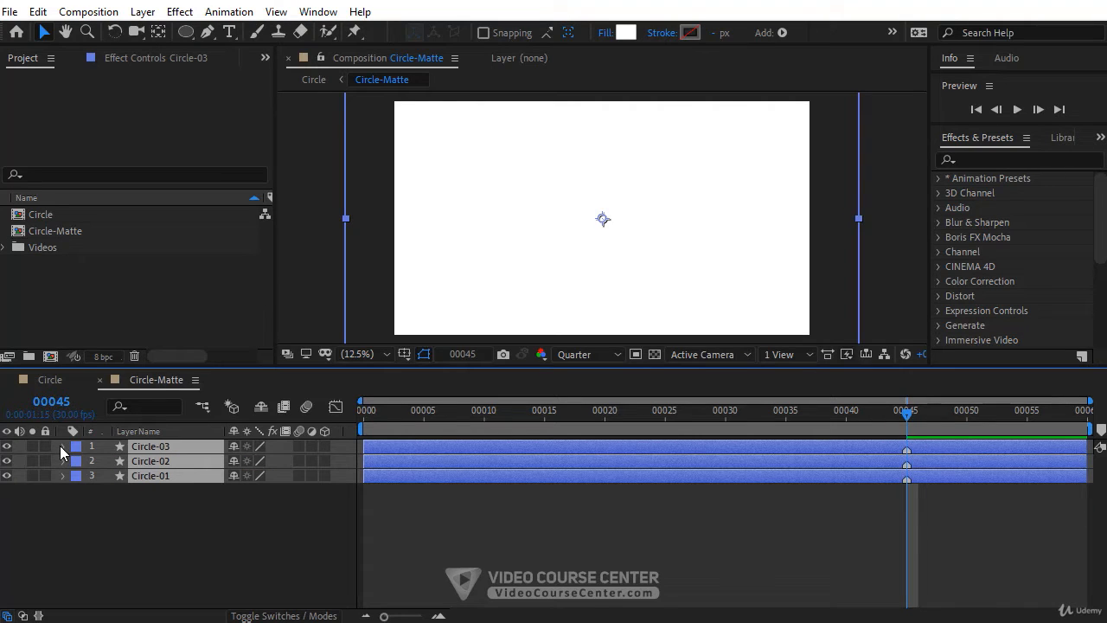
Step: Stagger the circle layers so that Circle-02 starts at frame 5 and Circle-03 at frame 10, and scrub through the animation
ctrl+click(135, 476)
drag(399, 412, 423, 412)
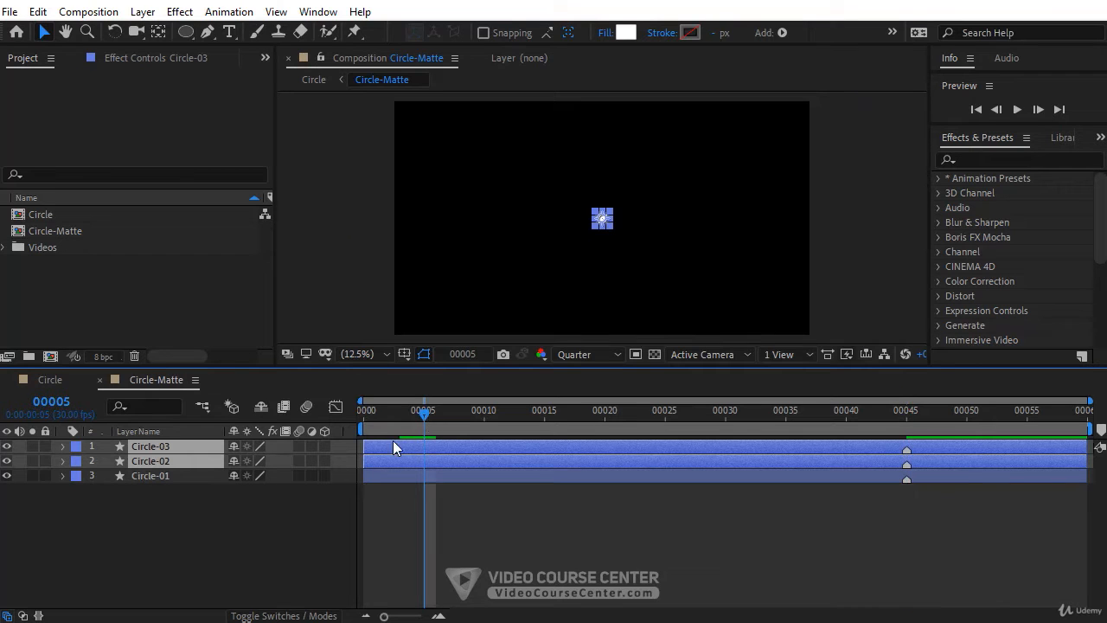
key(bracketleft)
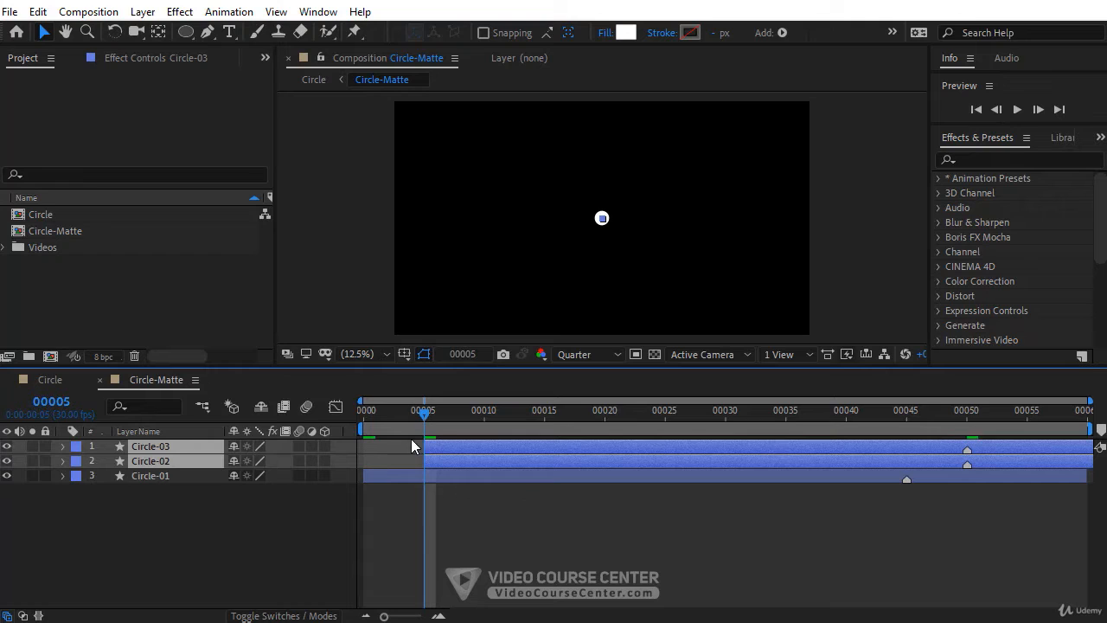
drag(423, 419, 482, 424)
ctrl+click(455, 460)
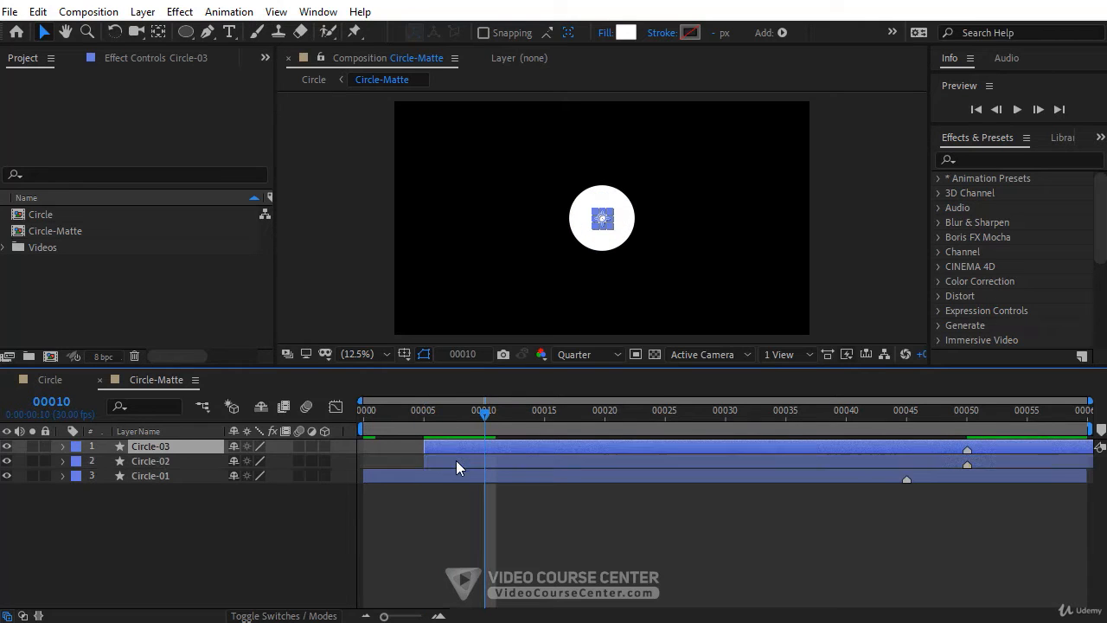
key(bracketleft)
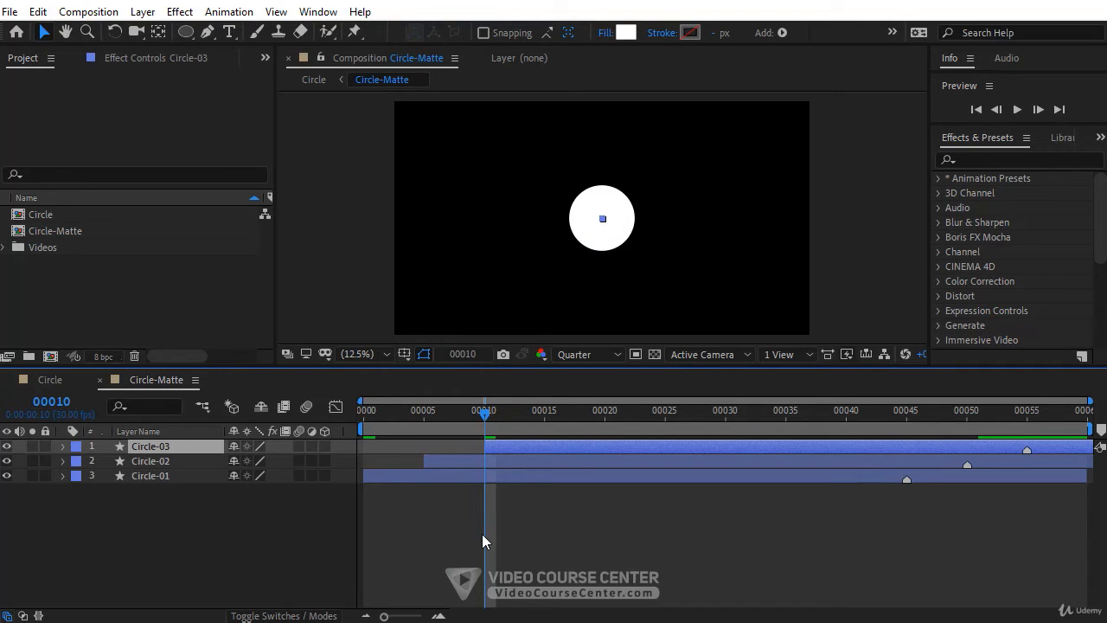
click(482, 533)
drag(362, 414, 631, 418)
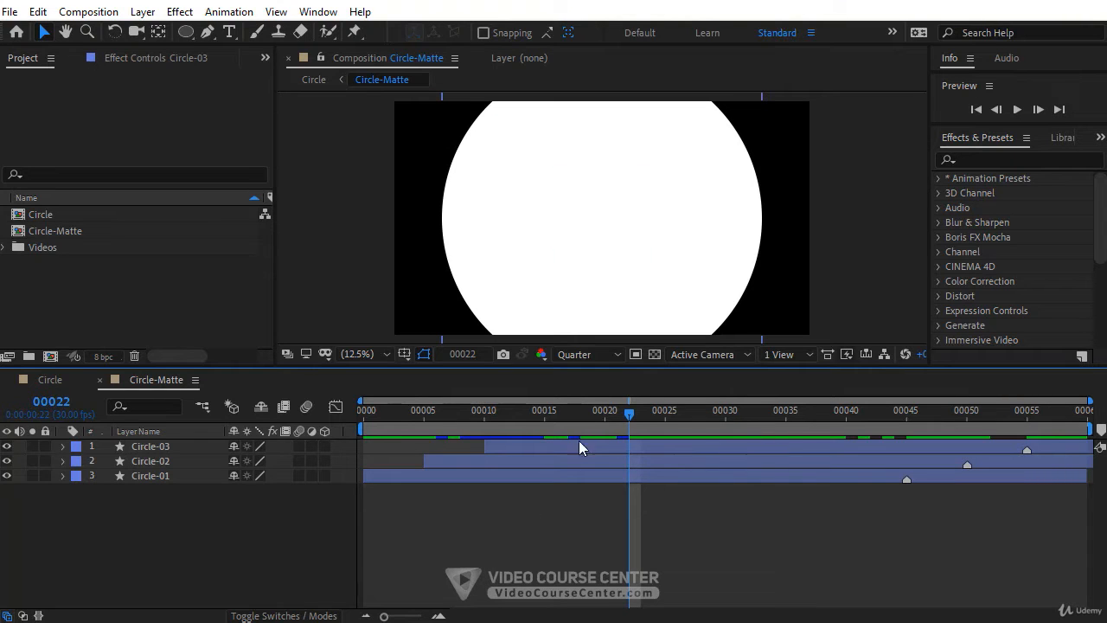
Step: Set the fill color of the Circle-01 shape to a dark gray with 25% brightness
click(545, 473)
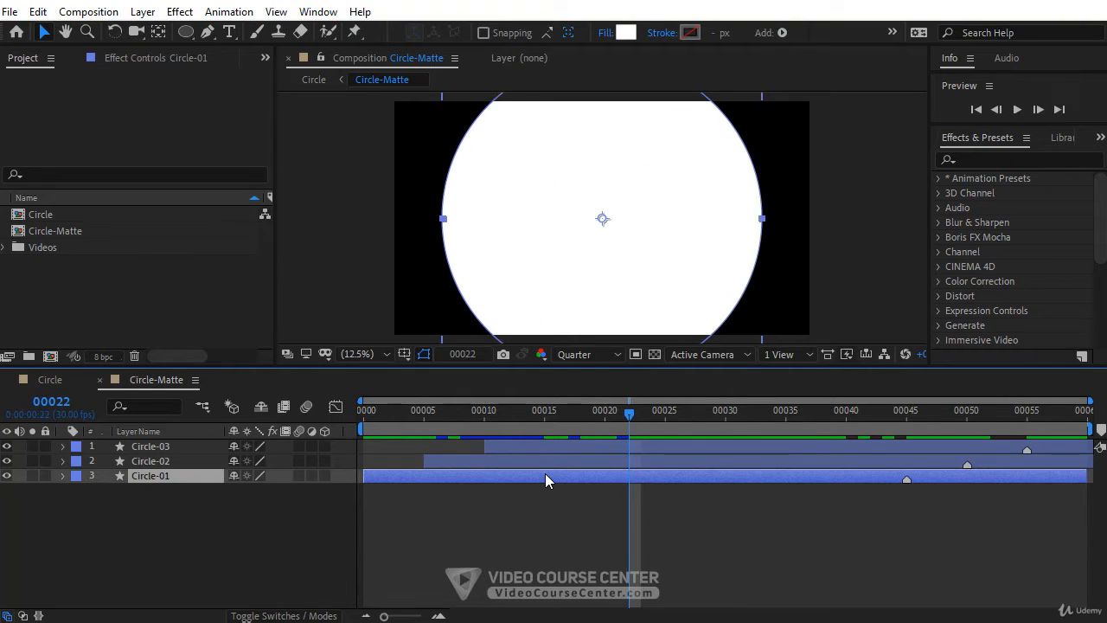
click(623, 31)
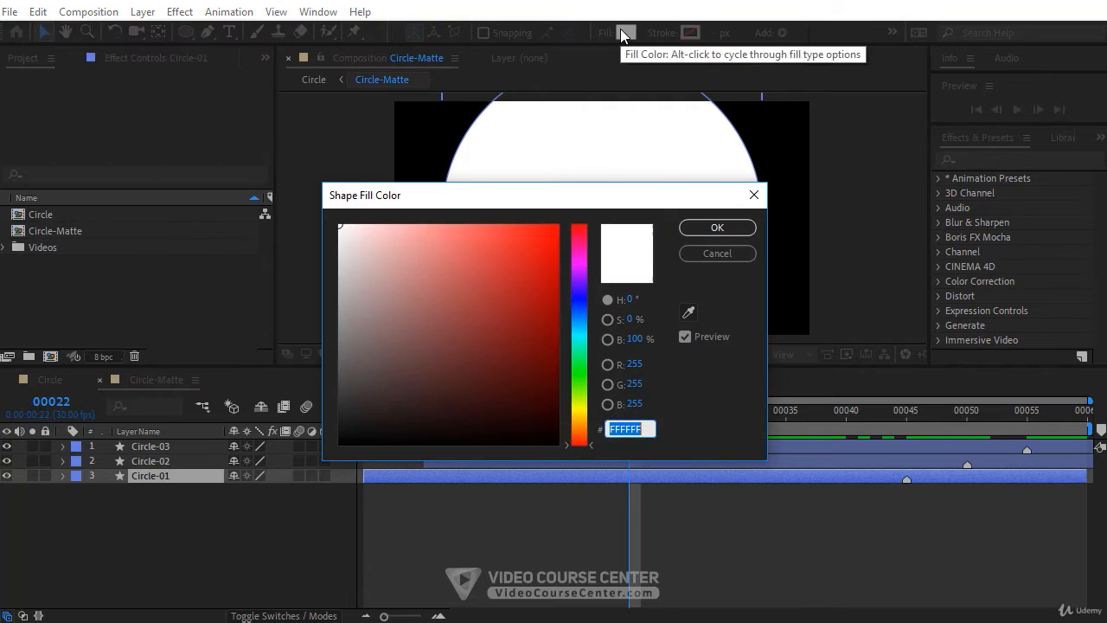
click(637, 338)
text(25)
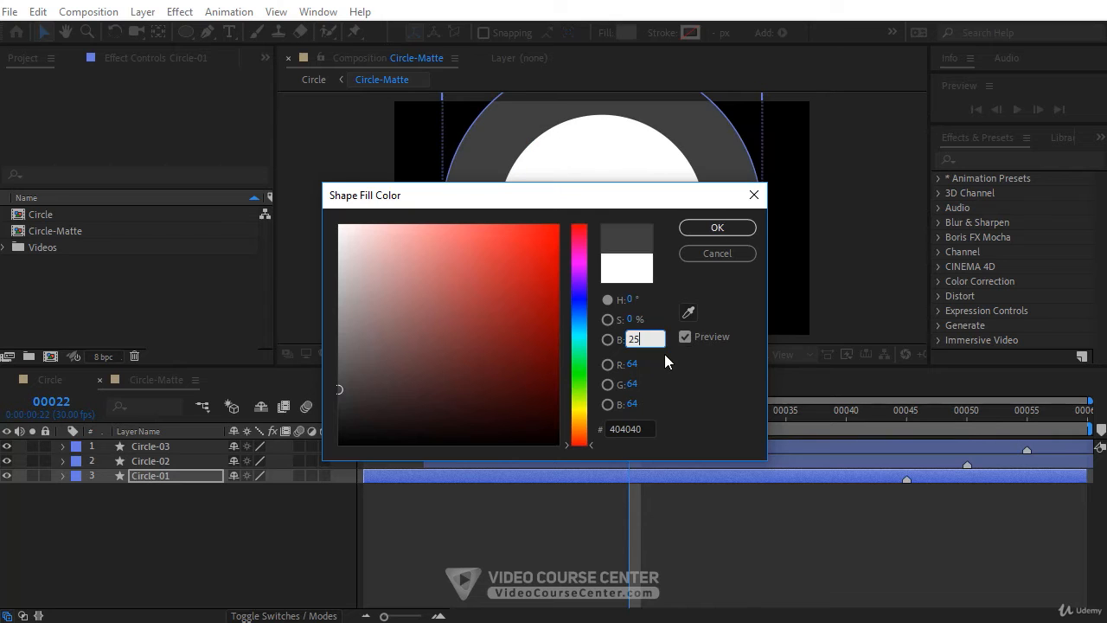
key(Return)
Step: Set the fill color of the Circle-02 shape to a medium gray with 50% brightness
click(617, 458)
drag(628, 413, 689, 416)
click(625, 32)
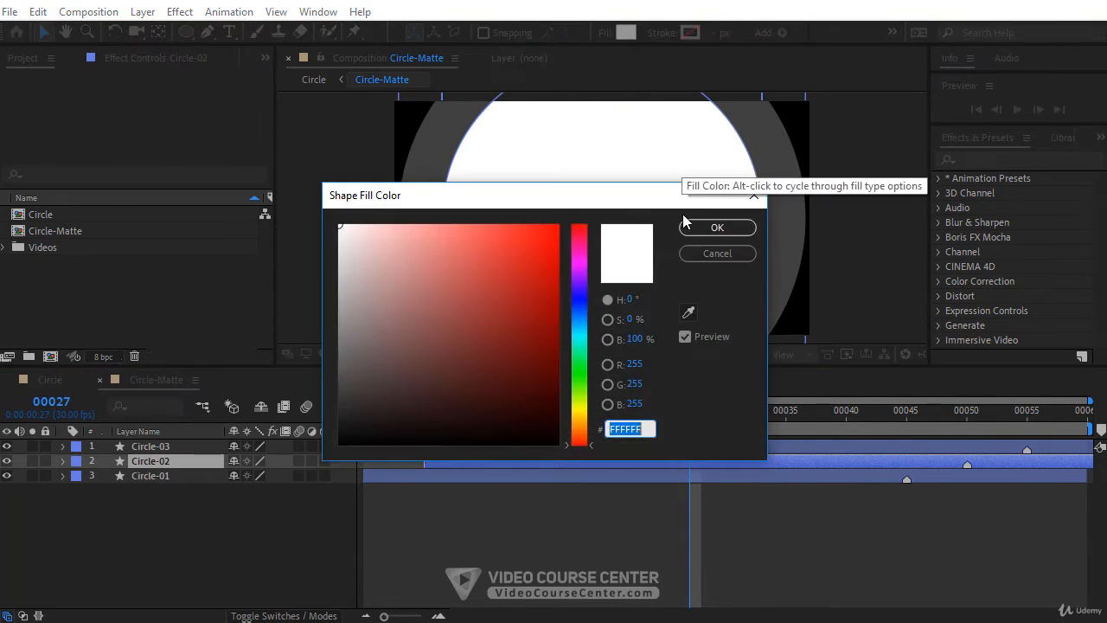
click(636, 338)
text(50)
key(Return)
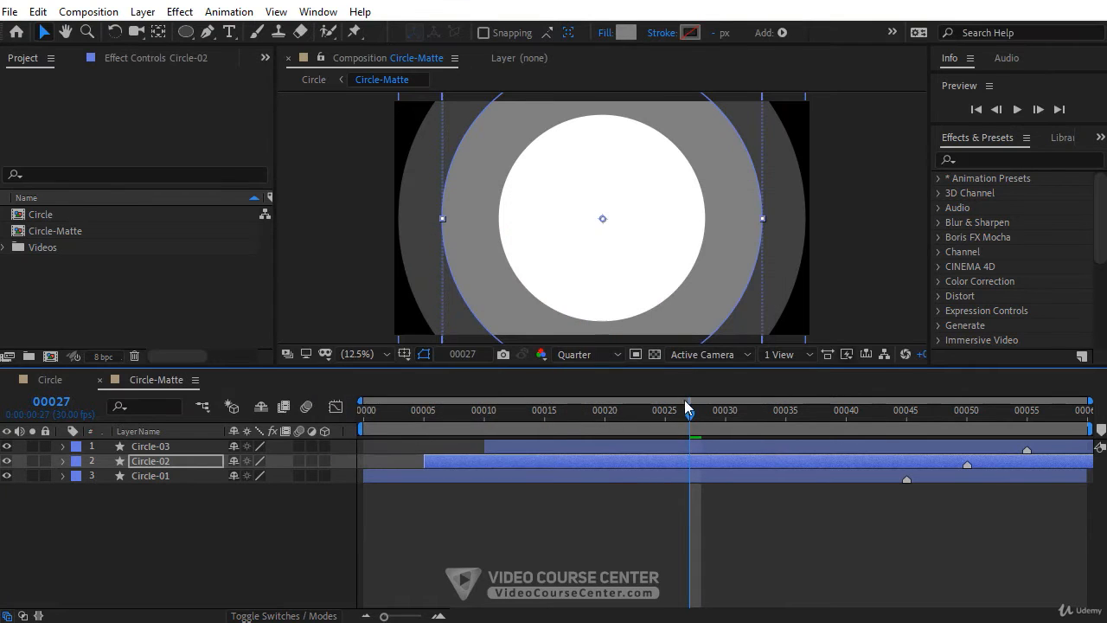
Step: Check the fill color of the Circle-03 shape and keep it white at 100% brightness
click(695, 446)
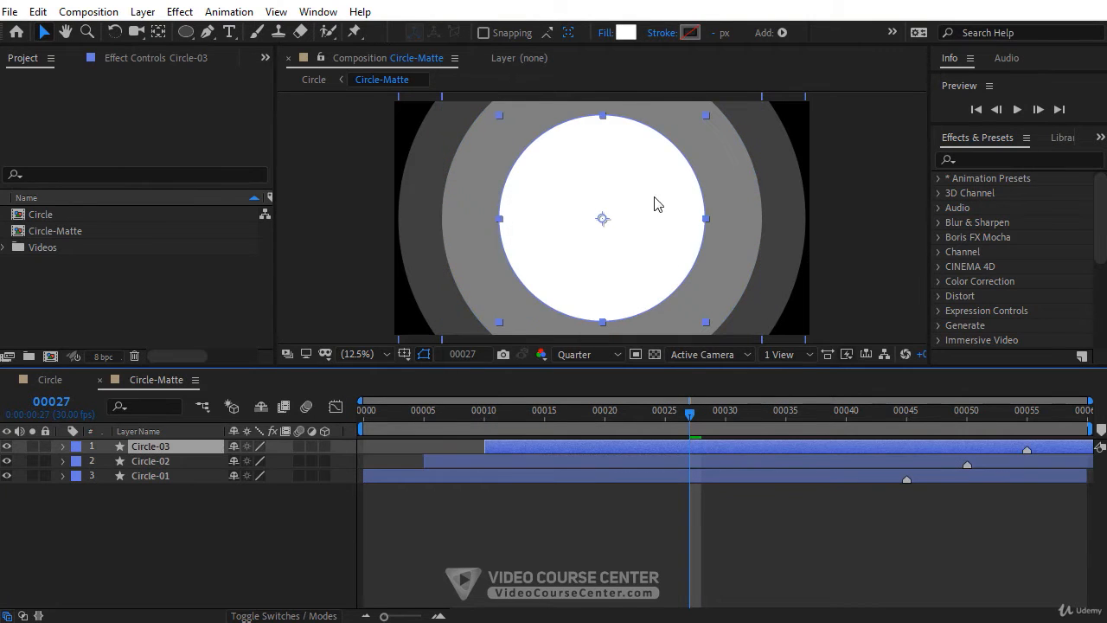
click(625, 32)
click(637, 338)
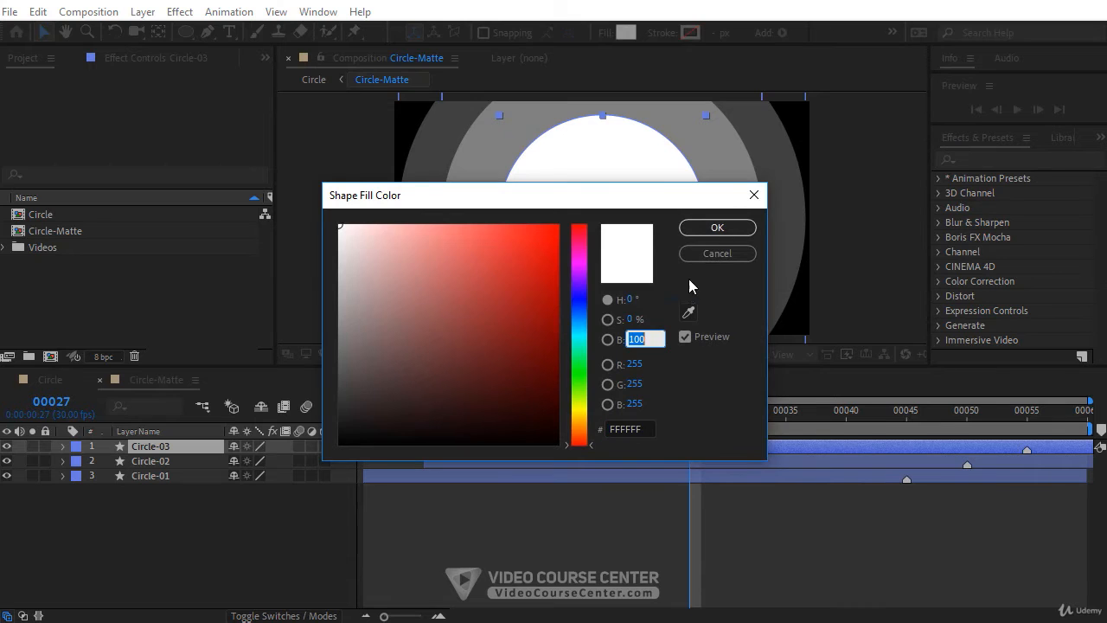
click(702, 232)
Step: Play back the gray circle animation in Circle-Matte and scrub from frame 15 to frame 25
drag(768, 406, 547, 410)
click(542, 528)
key(space)
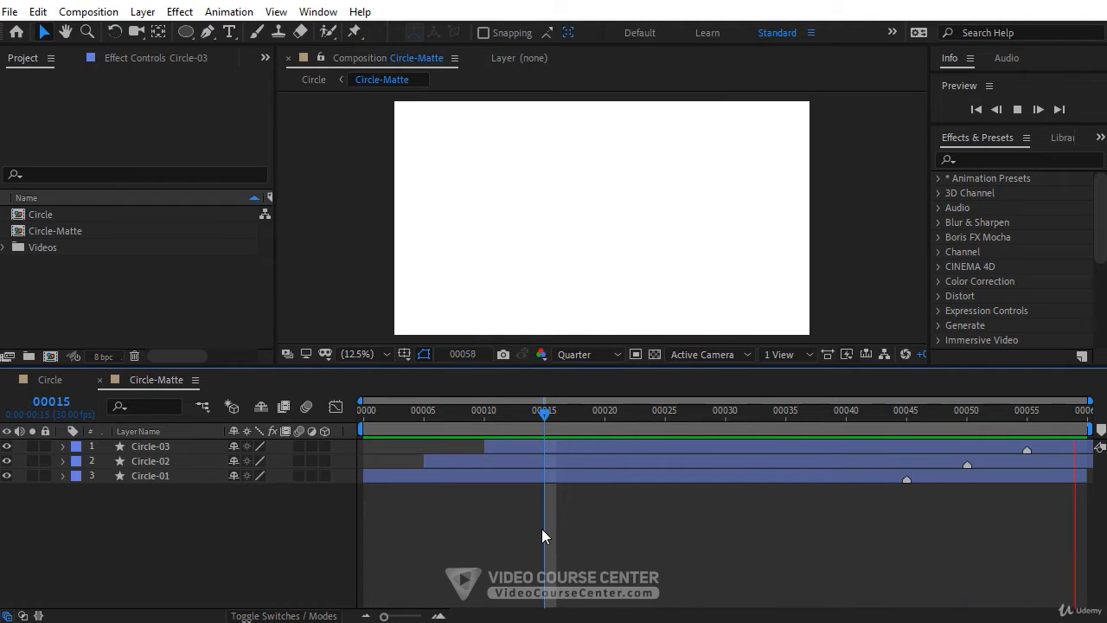
key(space)
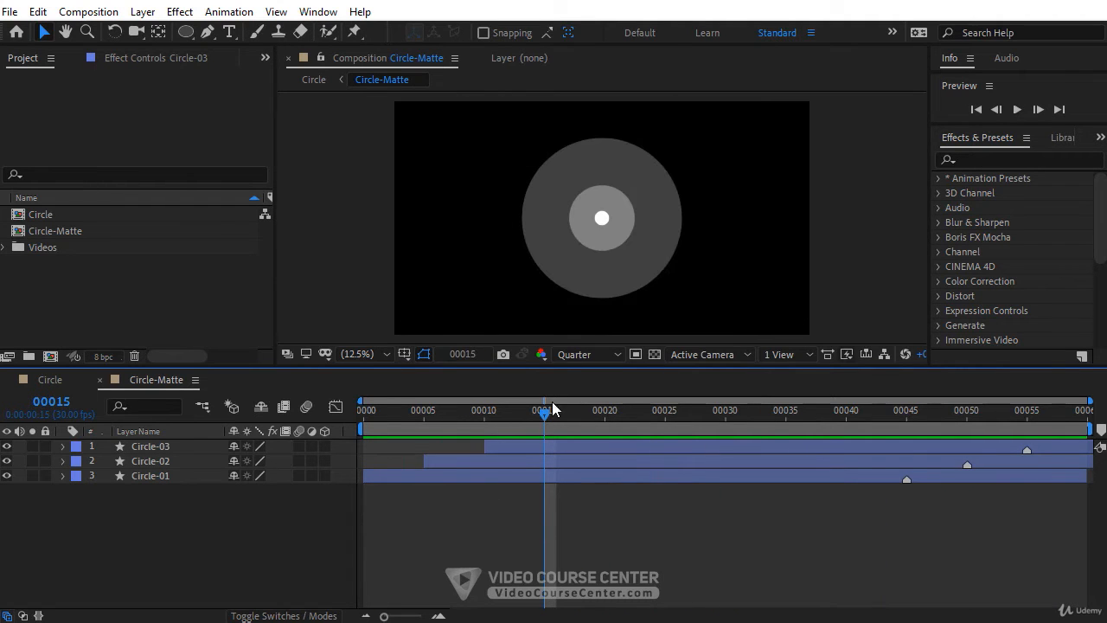
drag(548, 409, 666, 409)
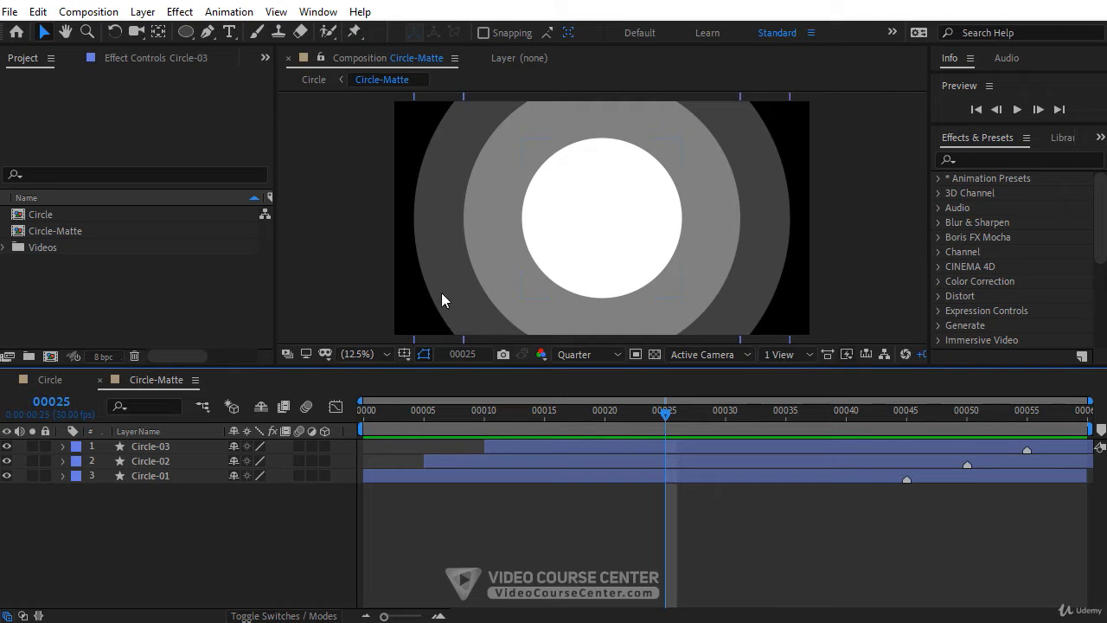
Step: In the Circle composition, set the track matte of Video-01.mp4 to Luma Inverted Matte using Circle-Matte
click(50, 381)
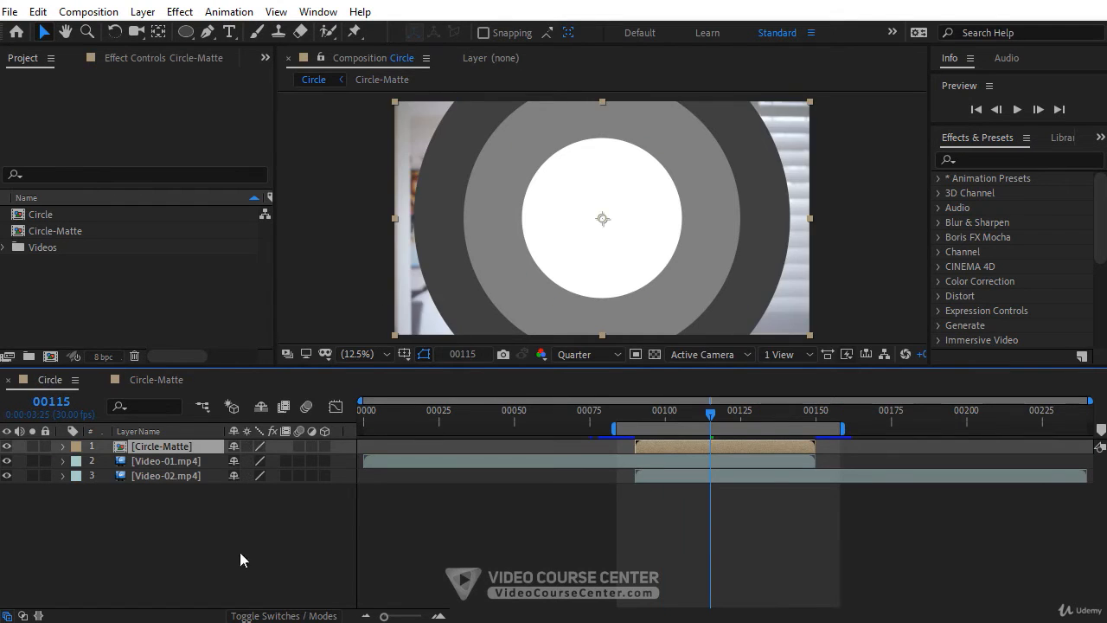
click(285, 615)
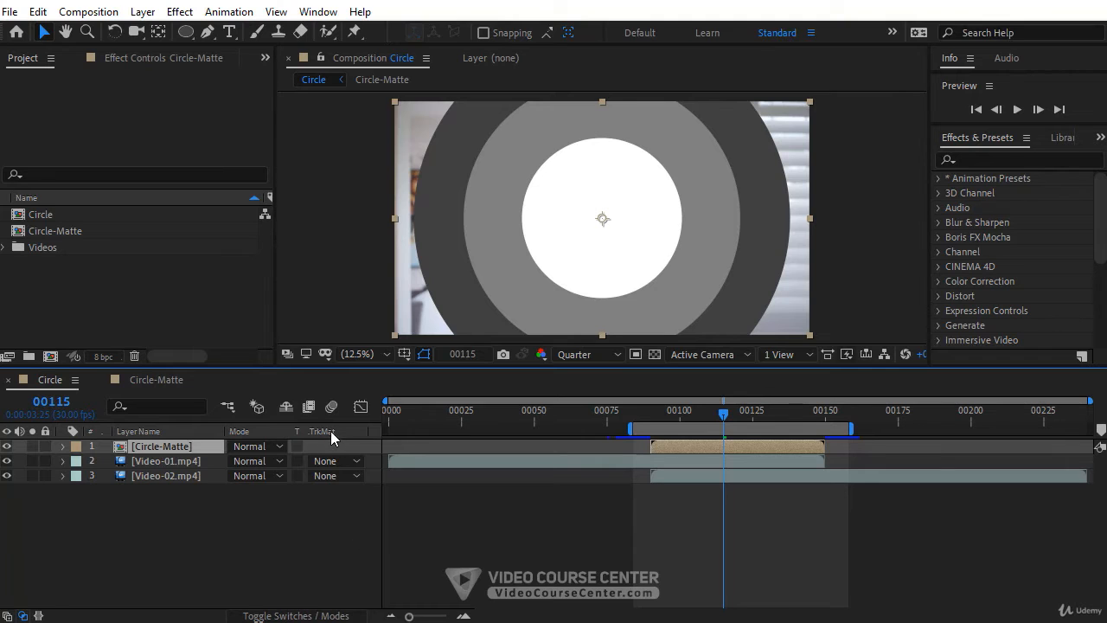
click(321, 461)
click(374, 562)
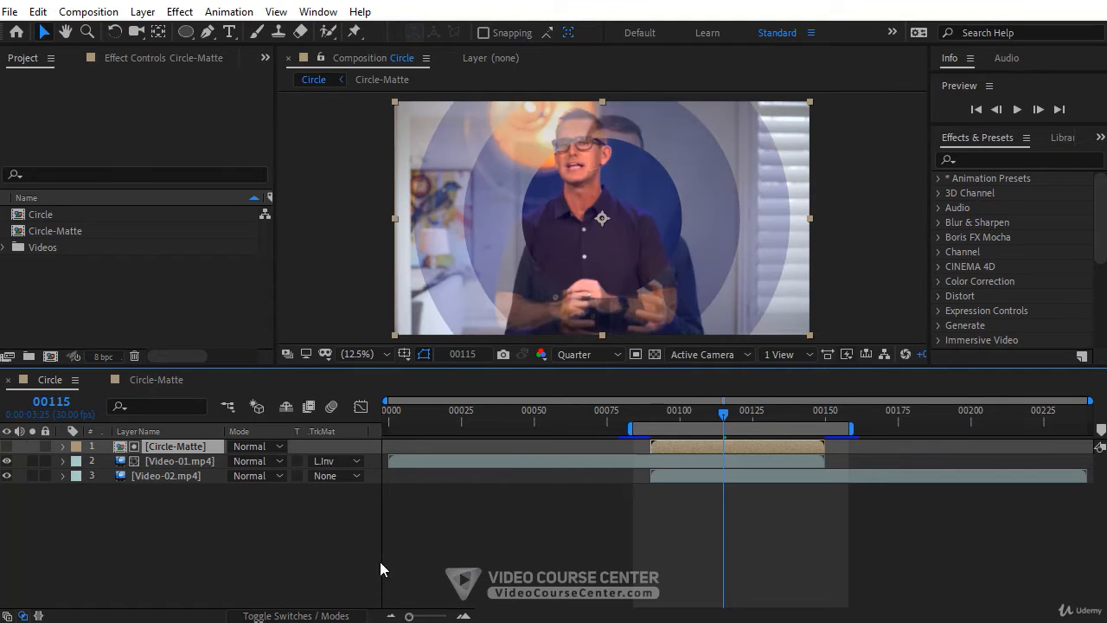
Step: Preview the matted transition between the two videos and stop at frame 113
click(652, 537)
key(space)
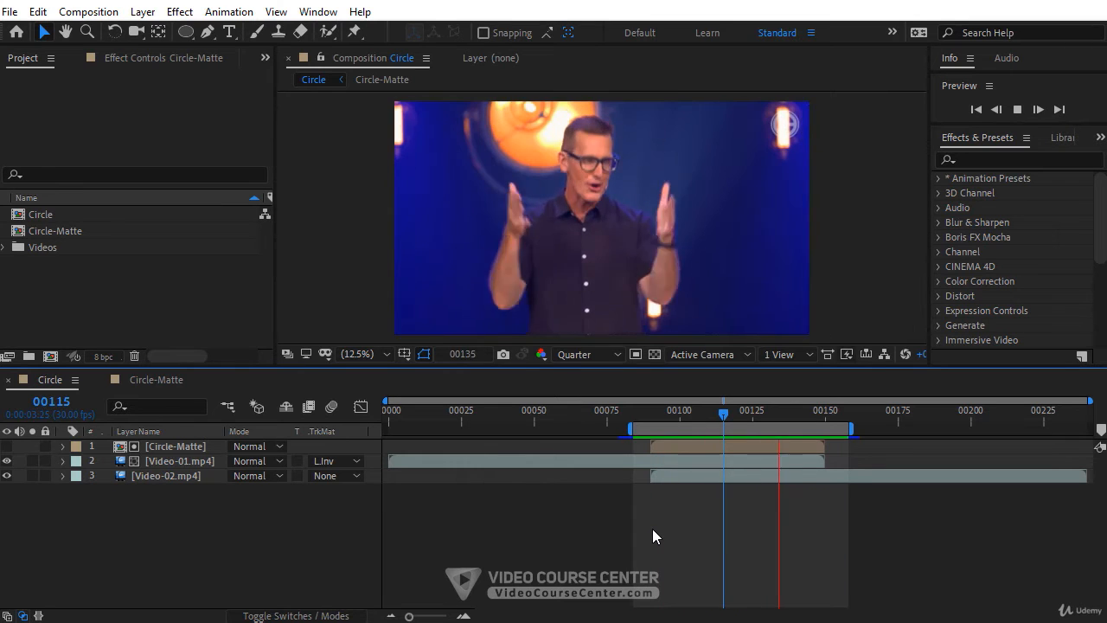
click(722, 417)
mouse_move(722, 415)
mouse_down()
mouse_move(738, 415)
mouse_move(717, 415)
mouse_up()
Step: With Video-02.mp4 temporarily hidden, compare the Luma Matte and Luma Inverted Matte options on Video-01.mp4
click(7, 476)
click(356, 461)
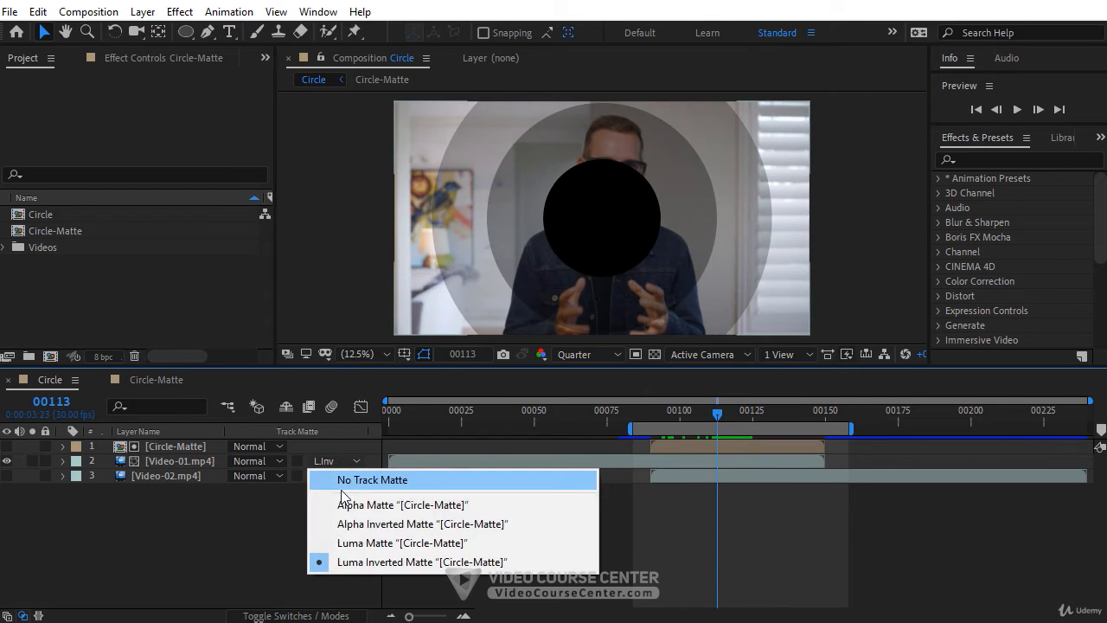
click(354, 549)
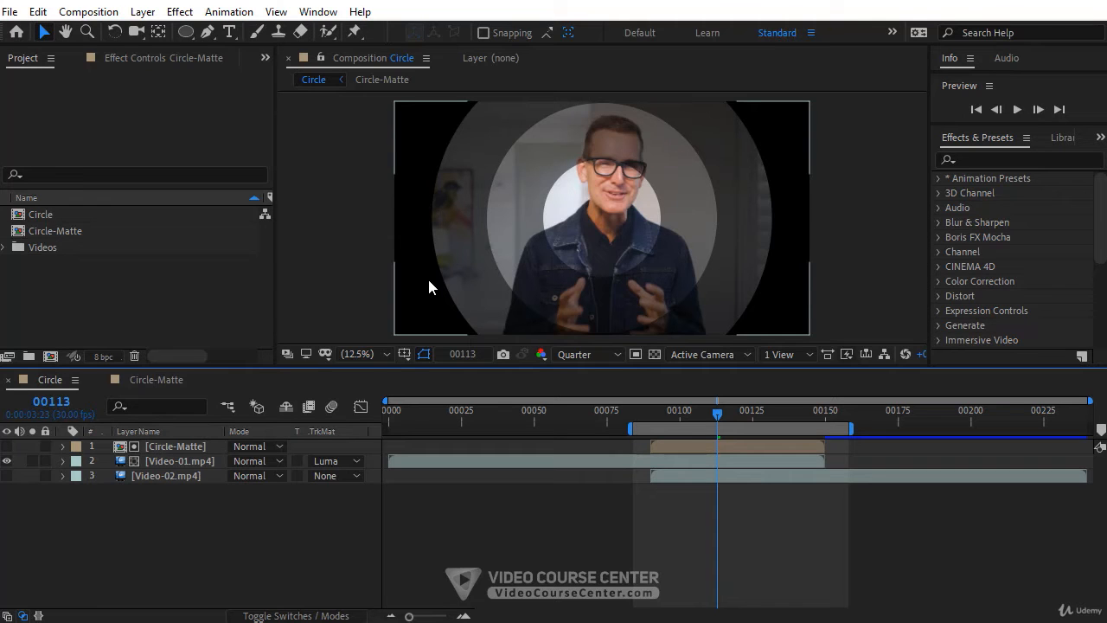
click(335, 461)
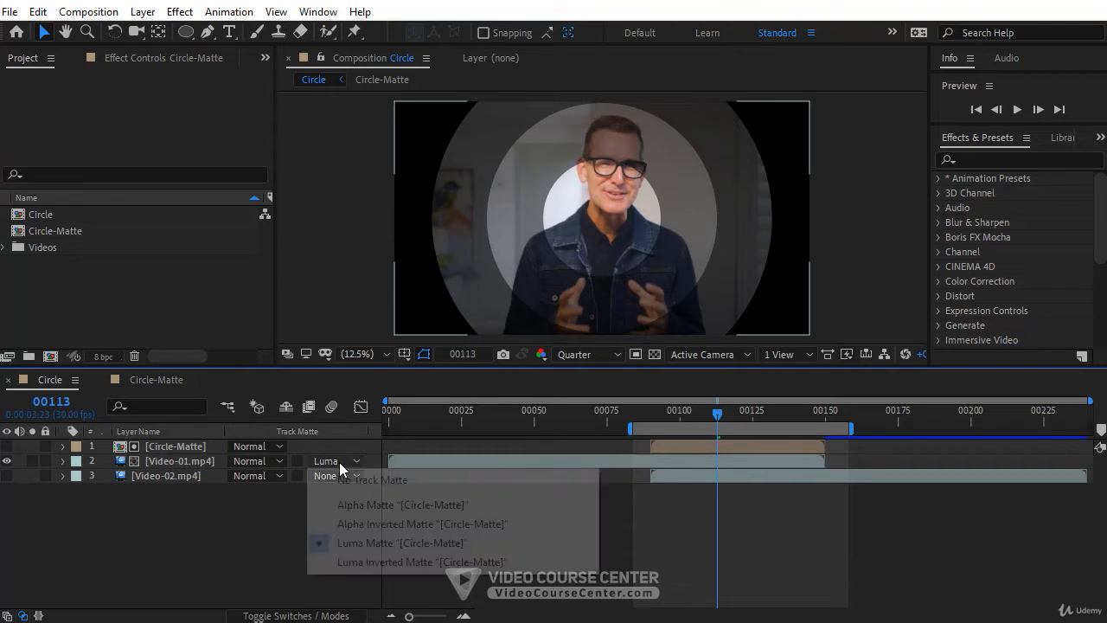
click(350, 561)
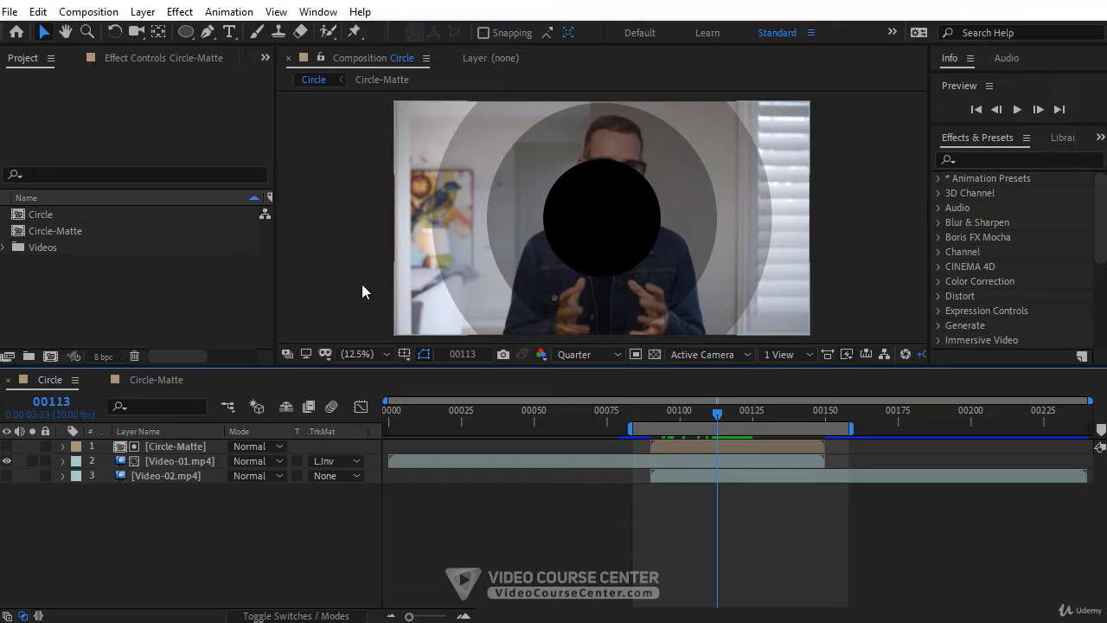
click(7, 476)
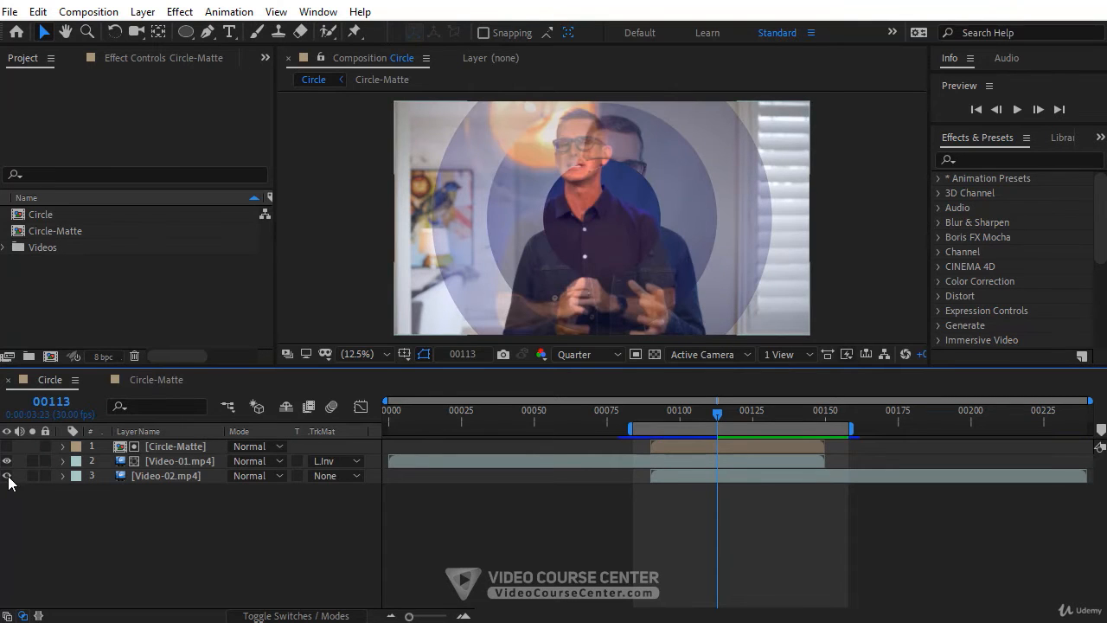
Step: Play the circle transition again with both videos visible and move to frame 121
key(space)
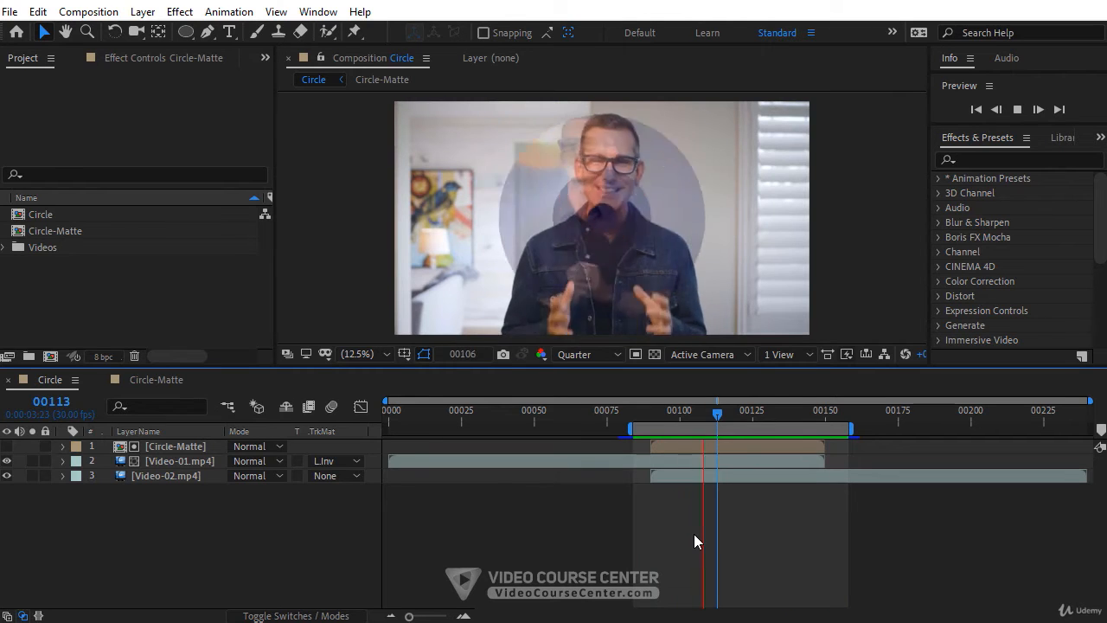
key(space)
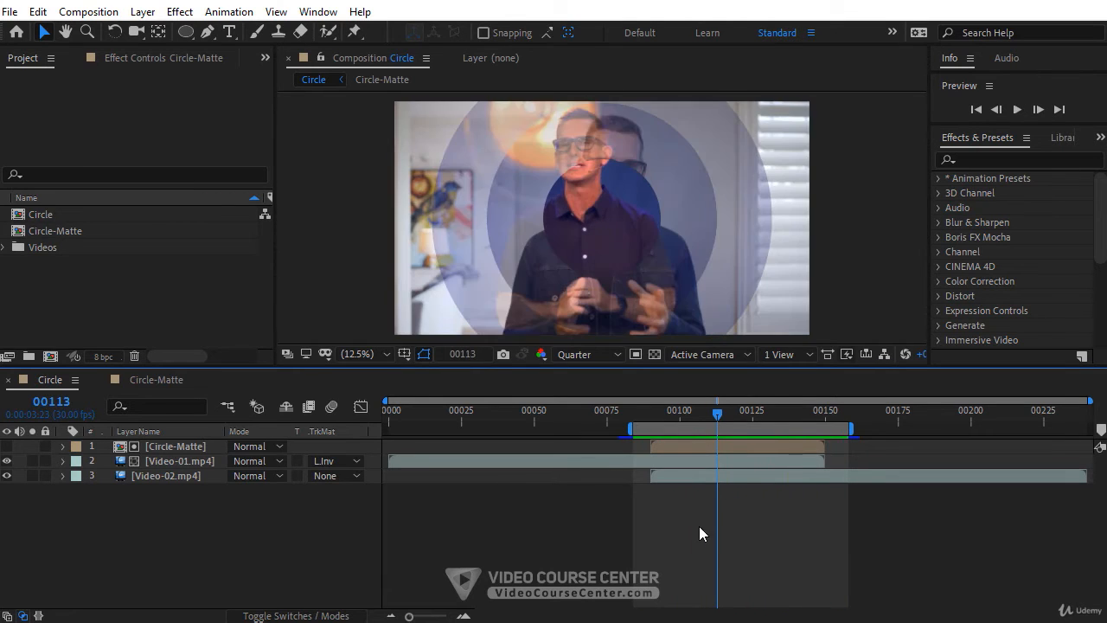
click(734, 416)
Step: Apply the Distort Transform effect to Video-01.mp4 and rename the effect Transform-Scale
click(733, 459)
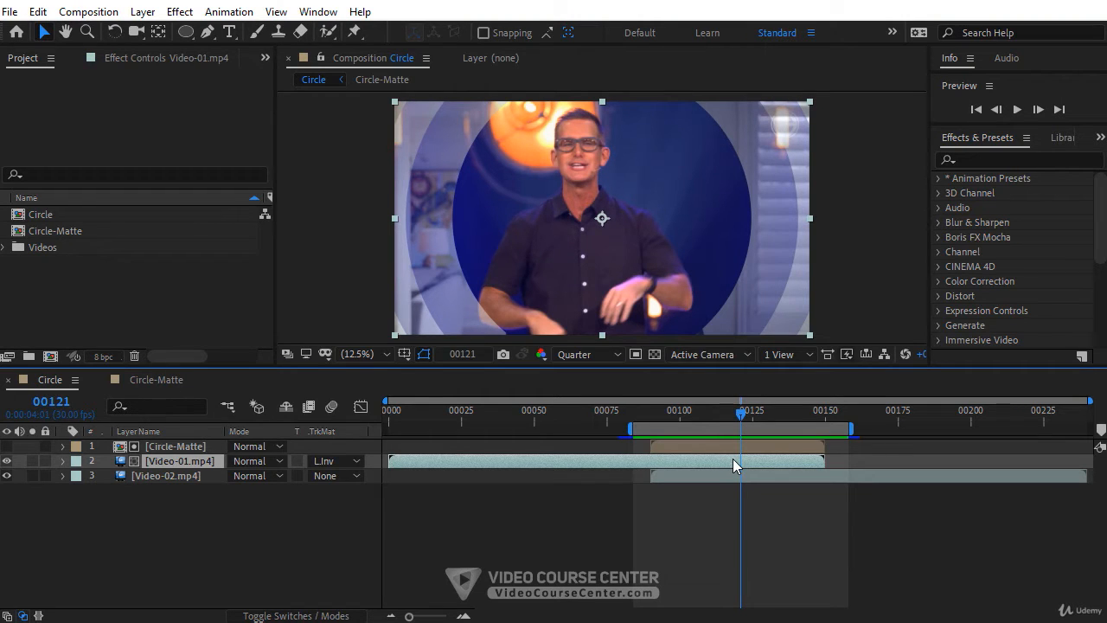
click(984, 158)
text(transform)
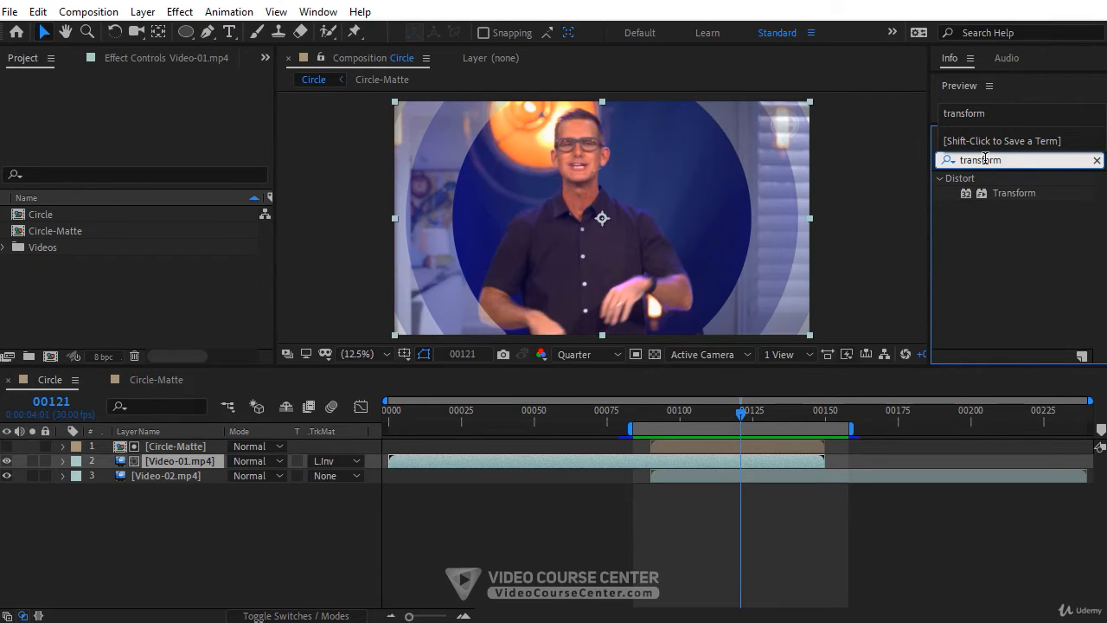
double_click(1031, 193)
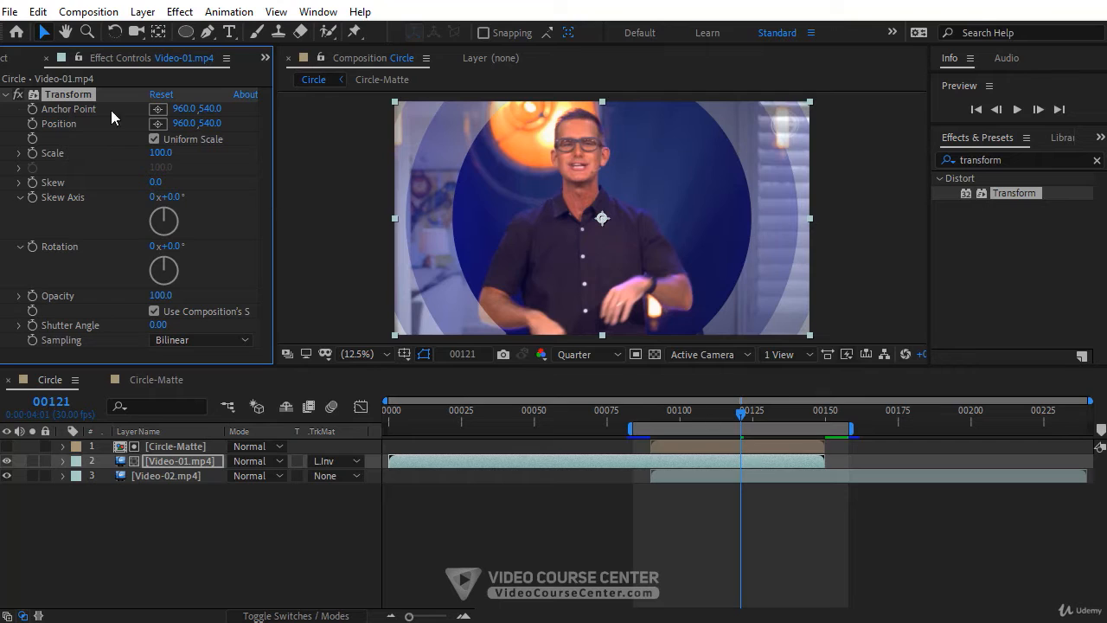
key(Return)
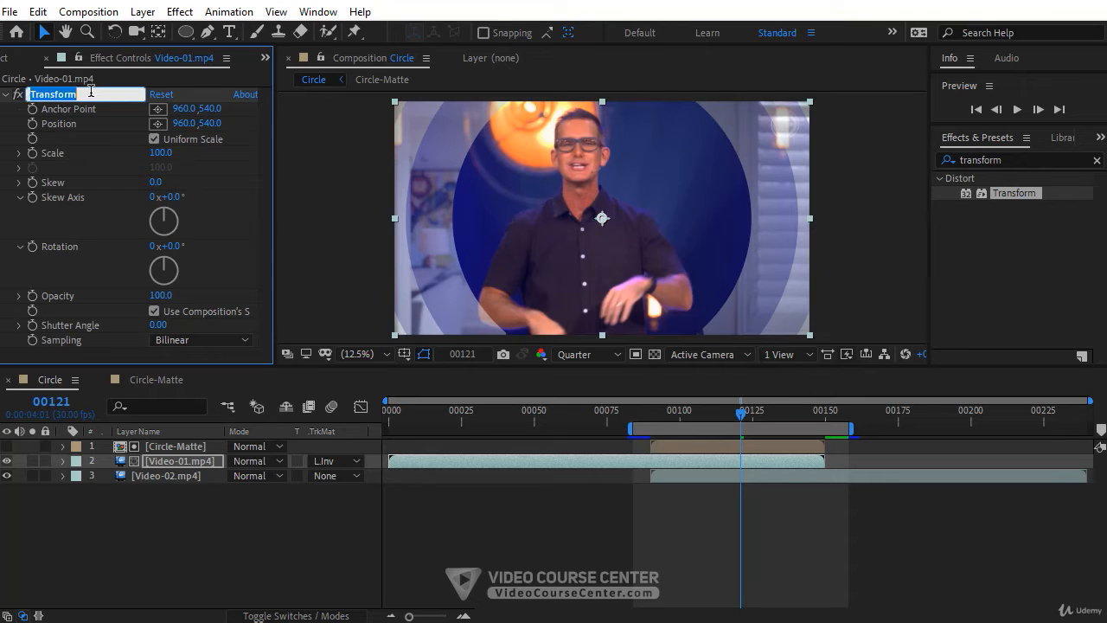
click(95, 90)
text(-Scale)
key(Return)
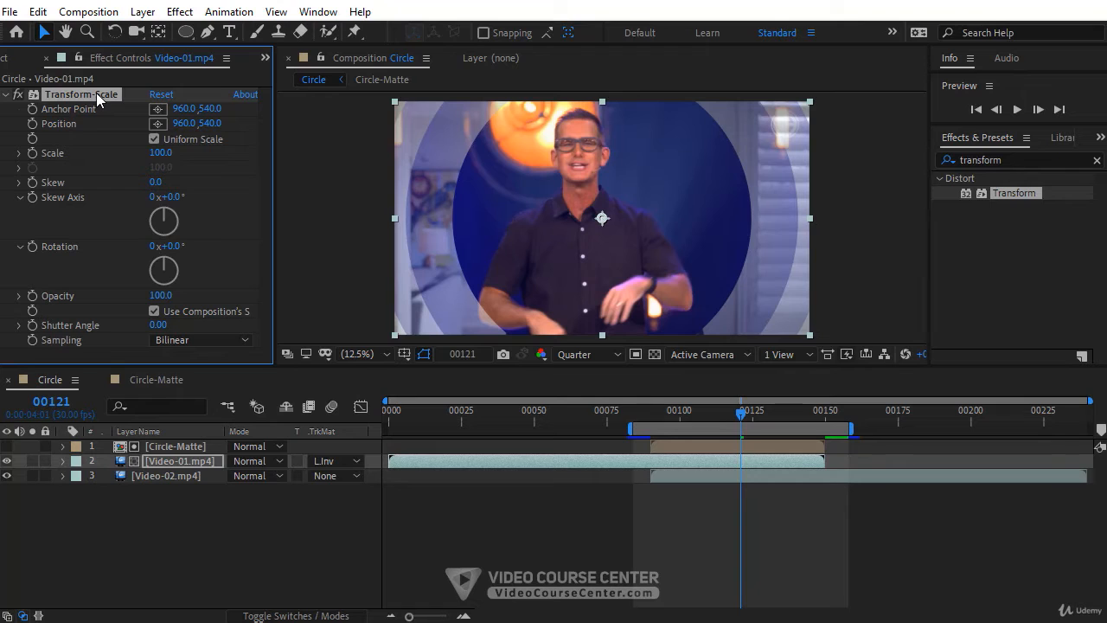
Step: Keyframe the Transform-Scale effect's Scale on Video-01.mp4 from 100 at frame 90 to 200 at frame 149, and collapse the effect
click(654, 422)
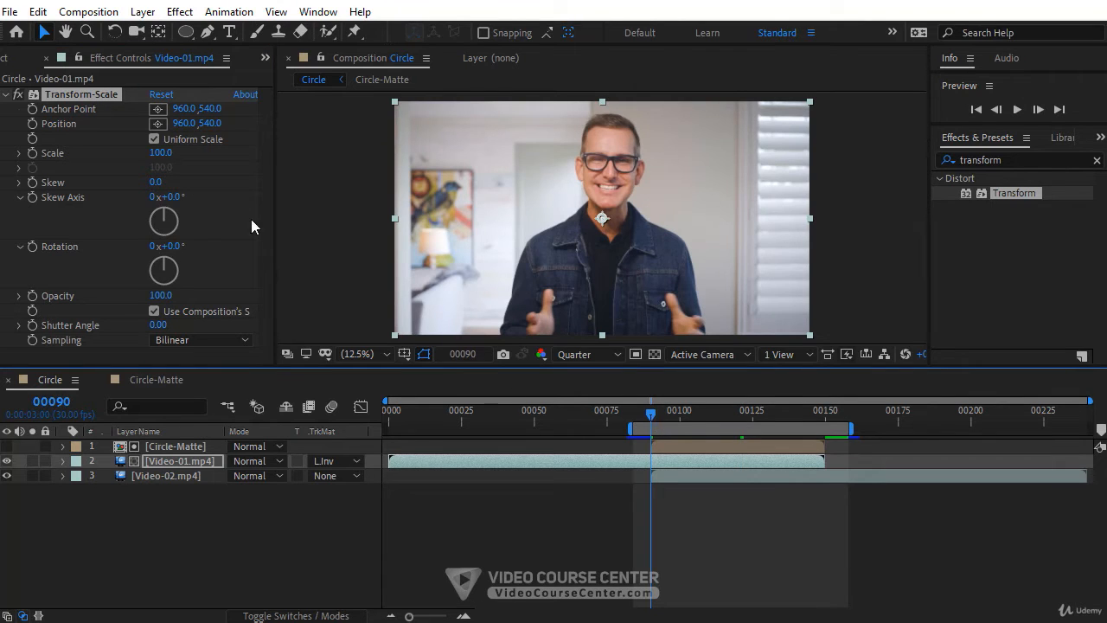
click(32, 153)
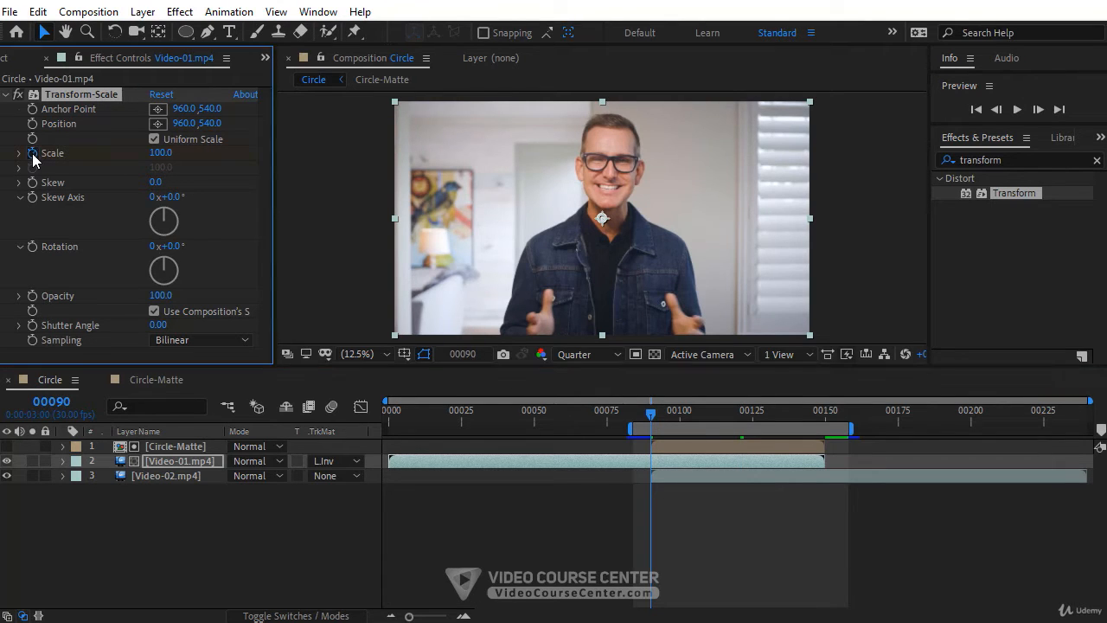
click(32, 153)
drag(680, 412, 810, 417)
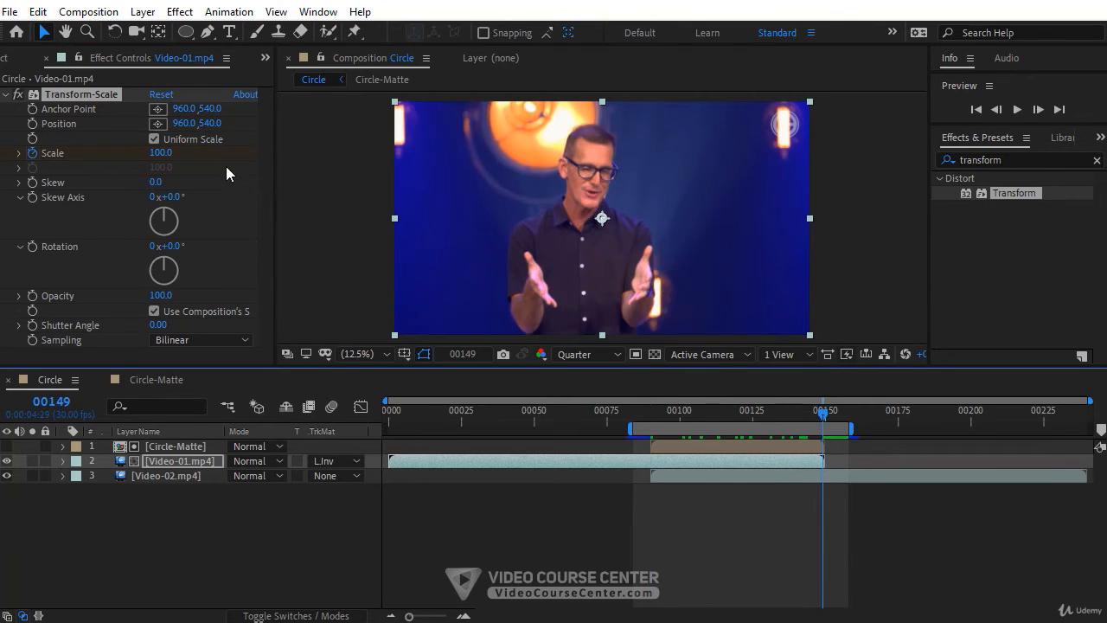
click(160, 153)
text(200)
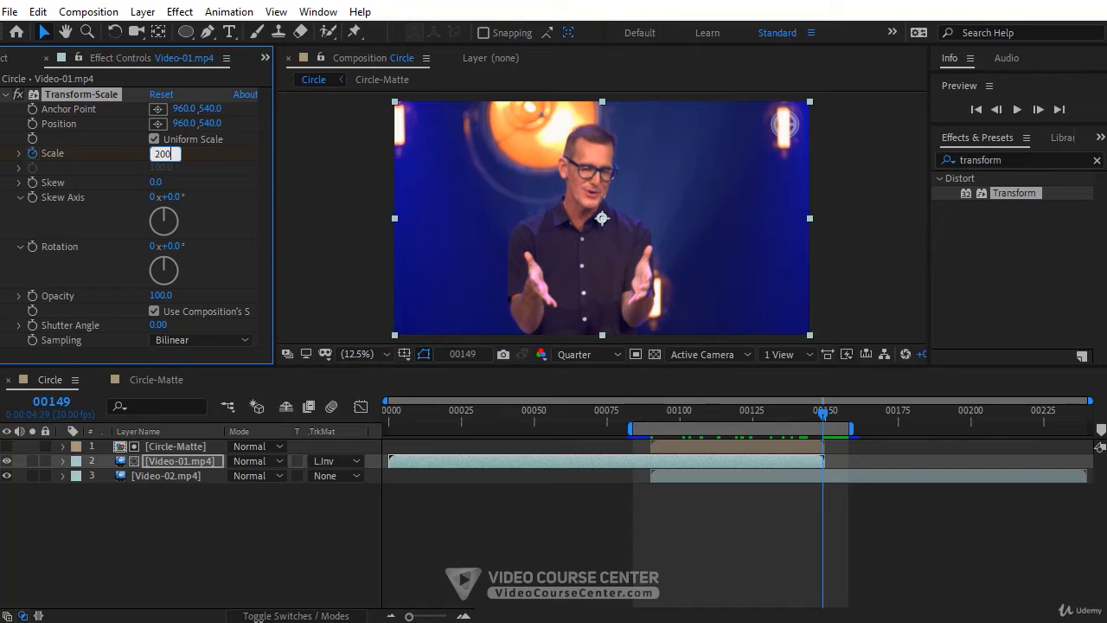
key(Return)
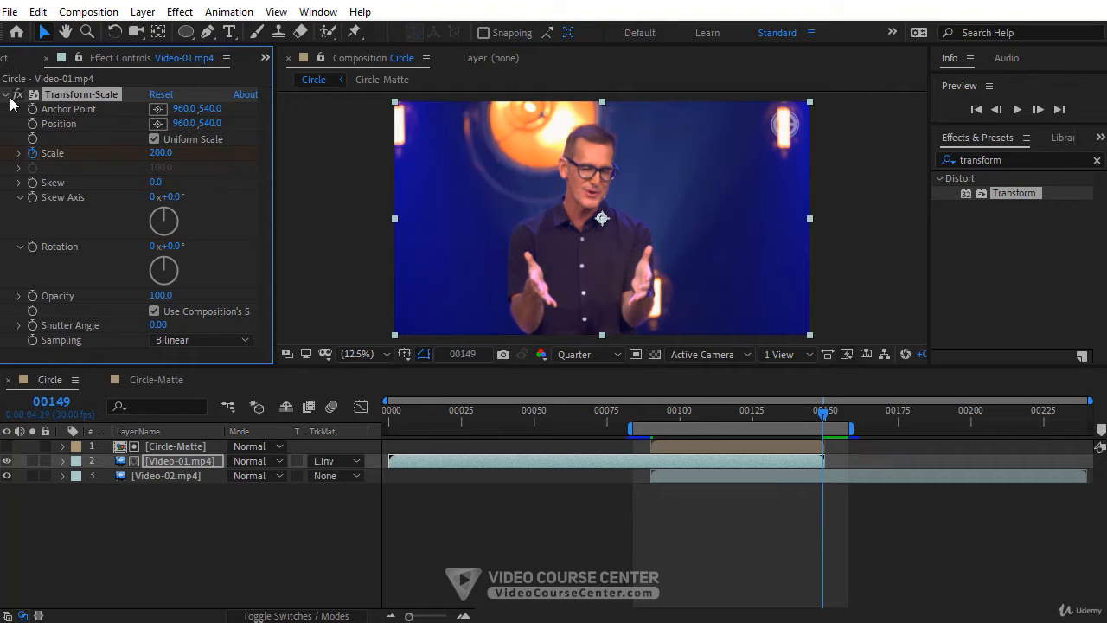
click(6, 95)
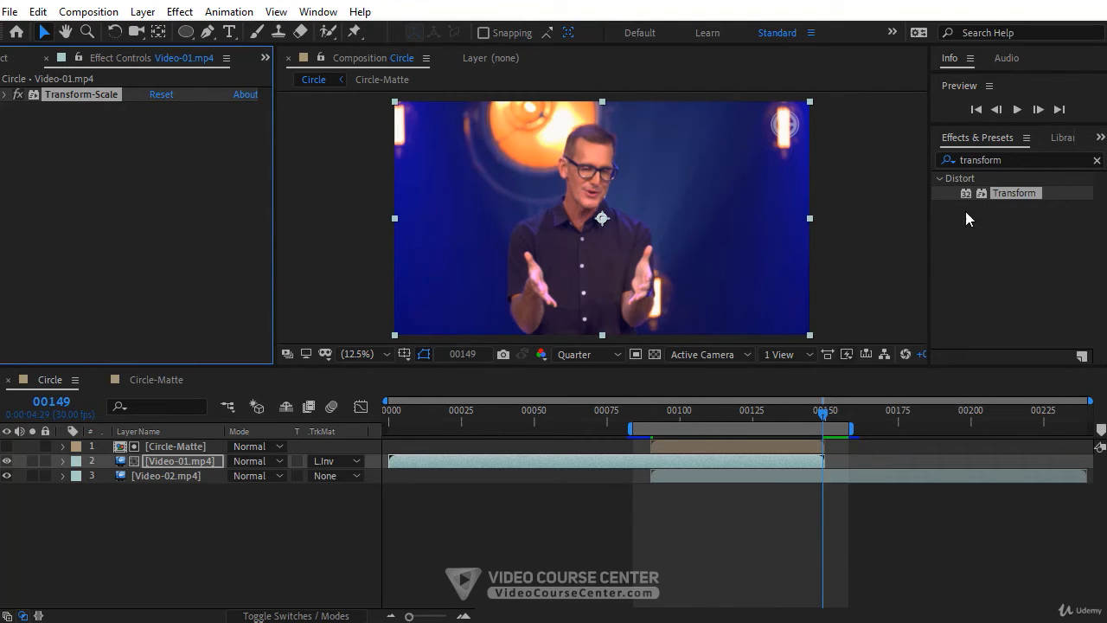
Step: Apply the Transform effect to Video-02.mp4 and rename the effect Transform-Scale
drag(1013, 192, 725, 471)
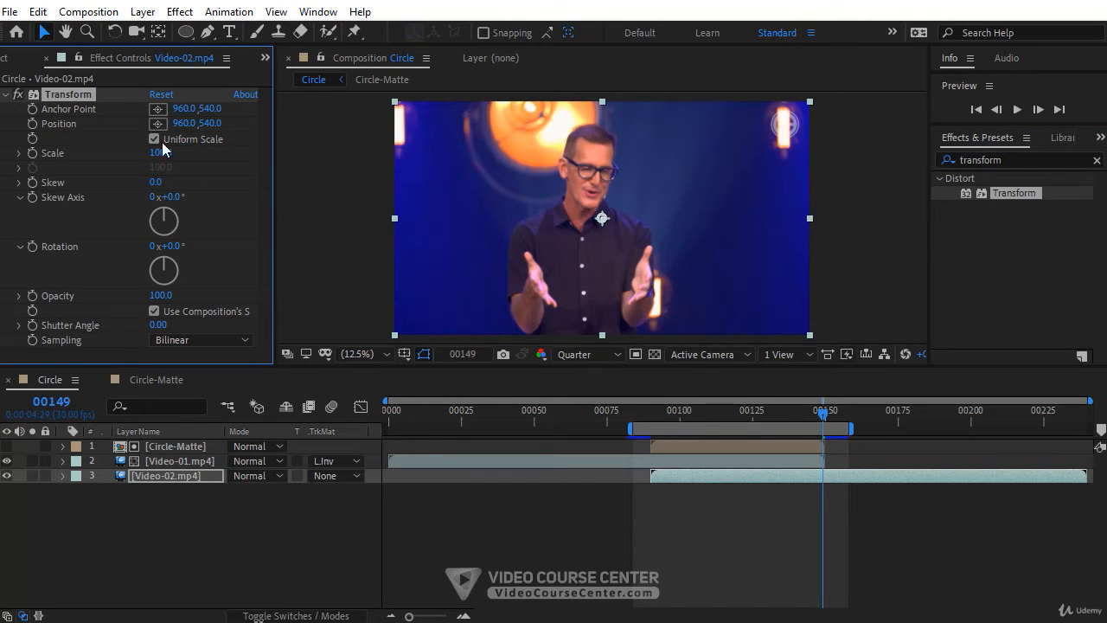
key(Return)
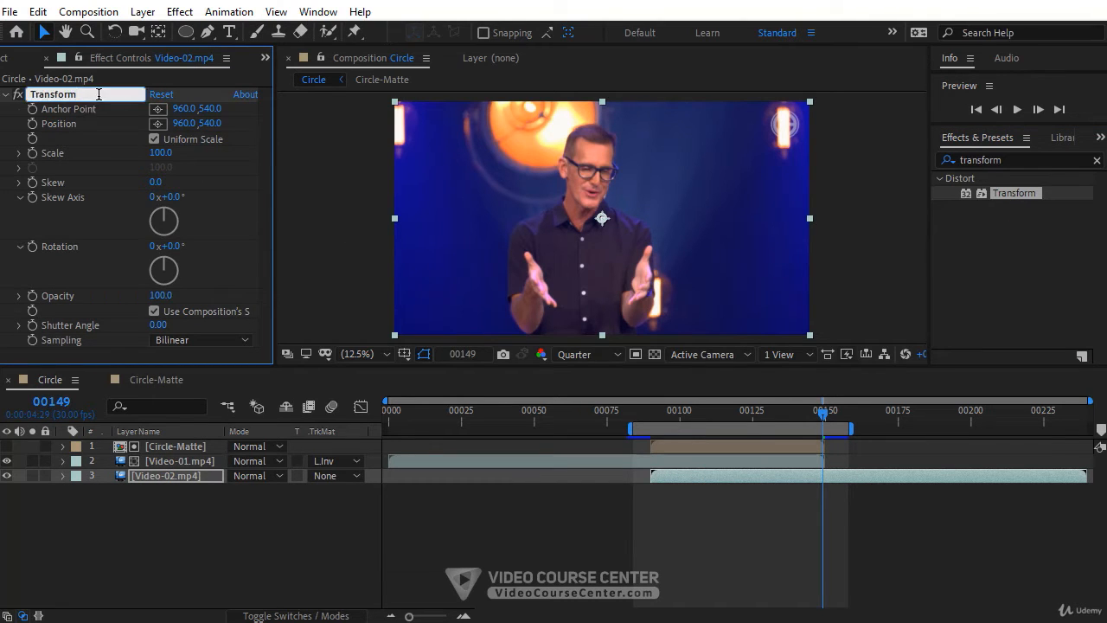
text(-Scale)
key(Return)
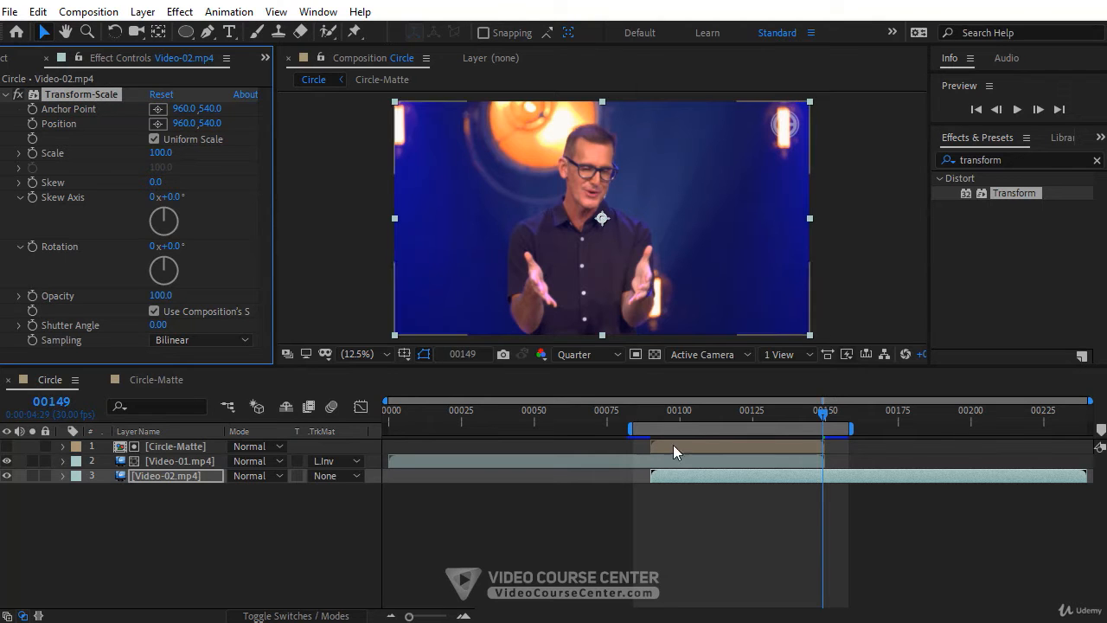
Step: Keyframe the Transform-Scale effect's Scale on Video-02.mp4 from 20 at frame 90 to 100 at frame 149, and collapse the effect
mouse_move(823, 416)
mouse_down()
mouse_move(813, 416)
mouse_move(824, 416)
mouse_up()
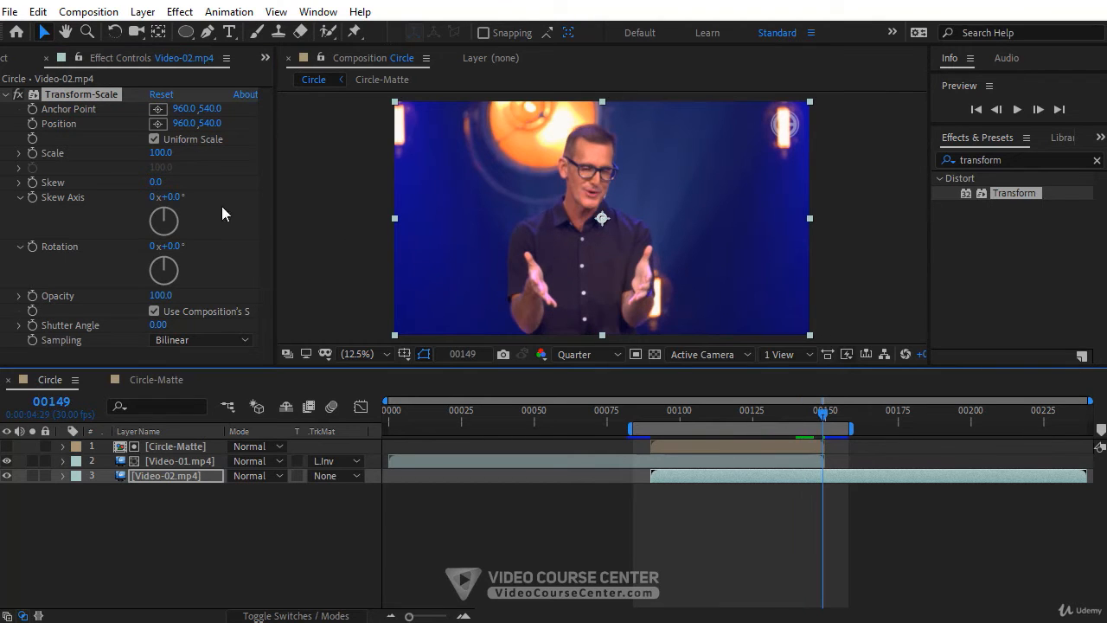
click(48, 155)
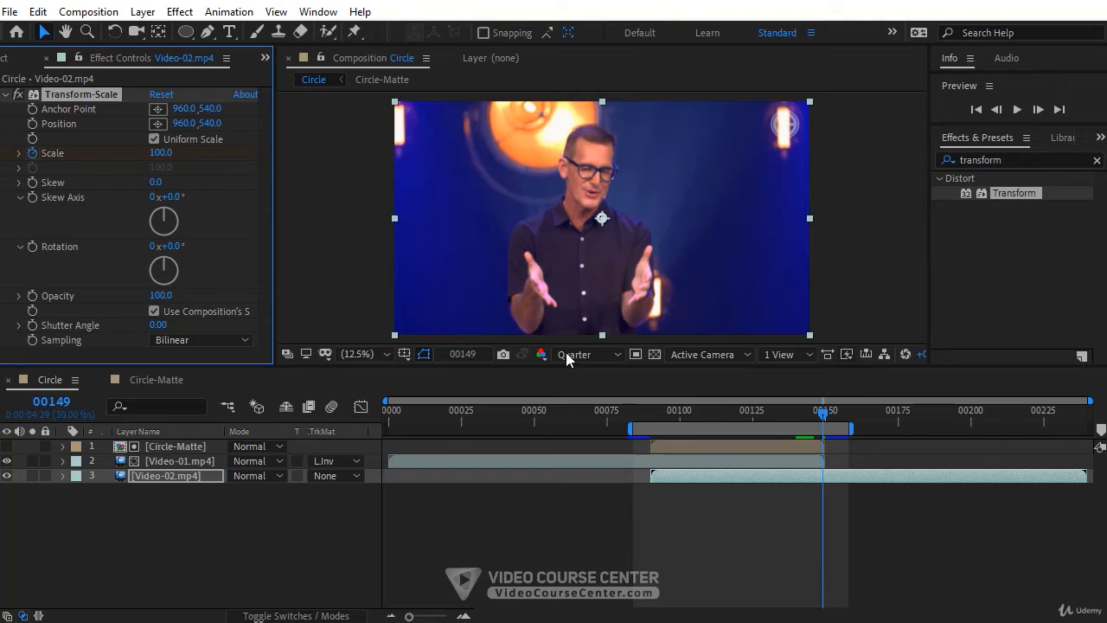
click(652, 417)
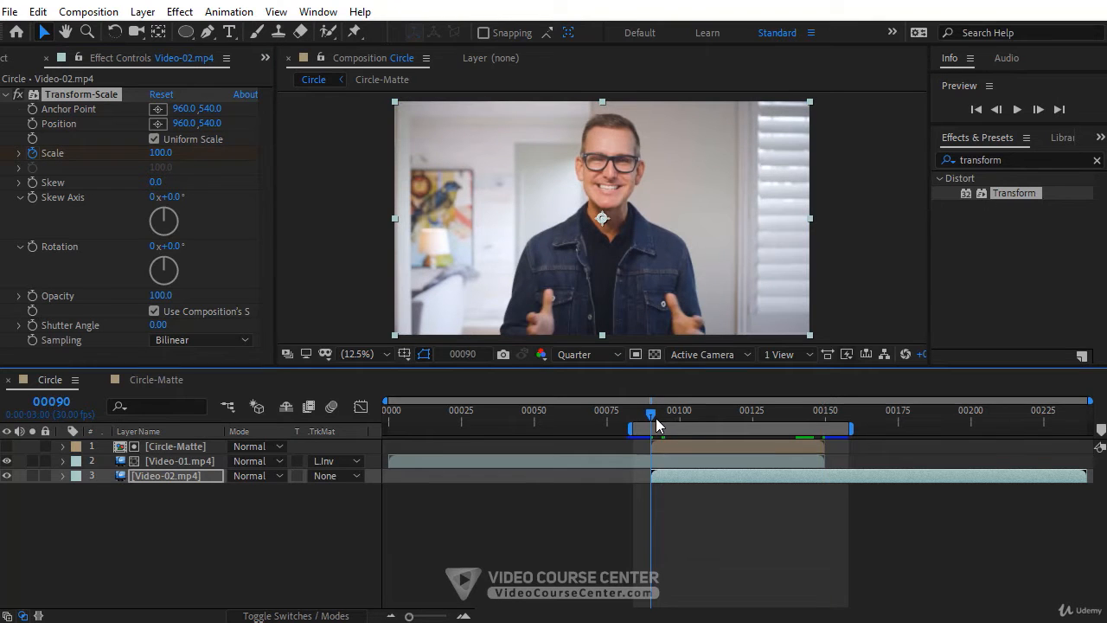
click(160, 152)
text(20)
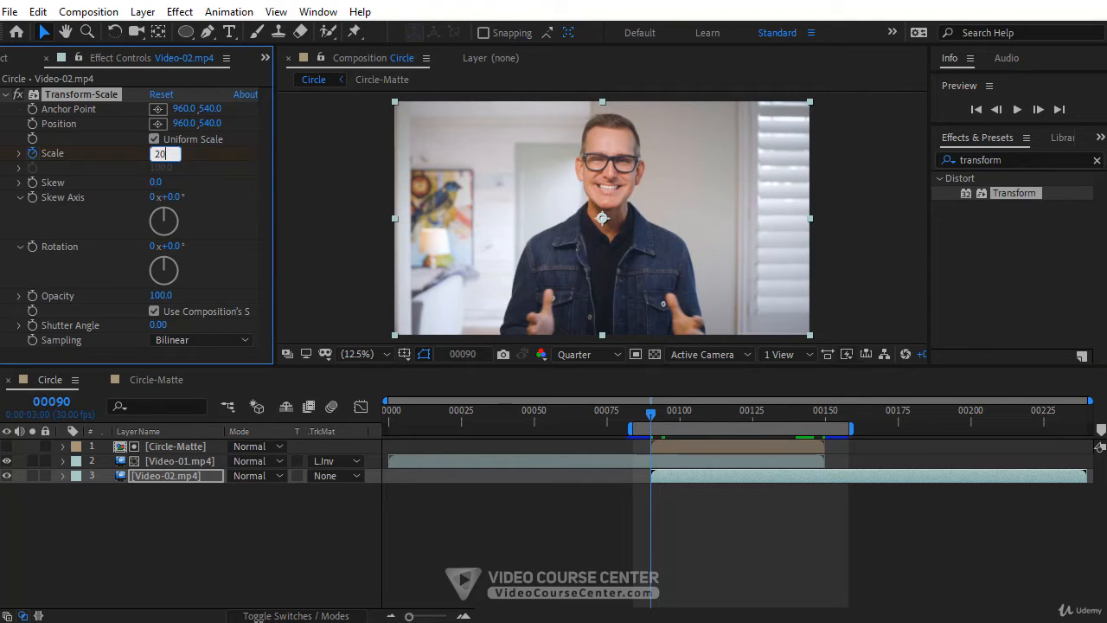
key(Return)
click(6, 95)
Step: Play the transition with the Video-02.mp4 scale animation and move to frame 121
click(699, 498)
key(space)
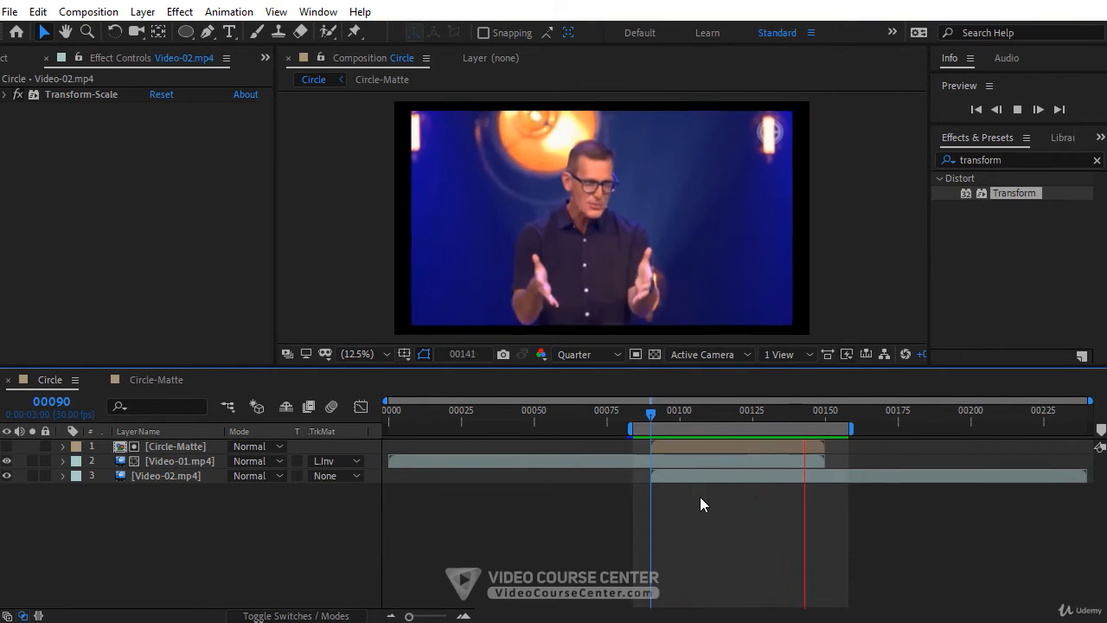
key(space)
drag(704, 418, 744, 420)
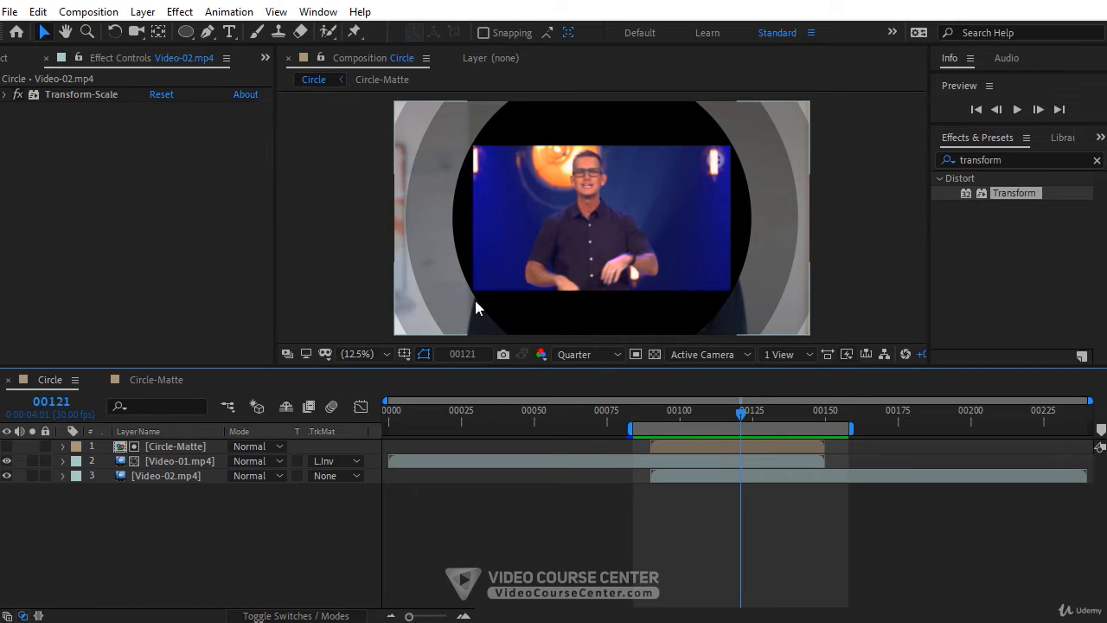
Step: Apply the Motion Tile effect to Video-02.mp4 and set its Output Width and Output Height to 500
click(983, 160)
text(motion)
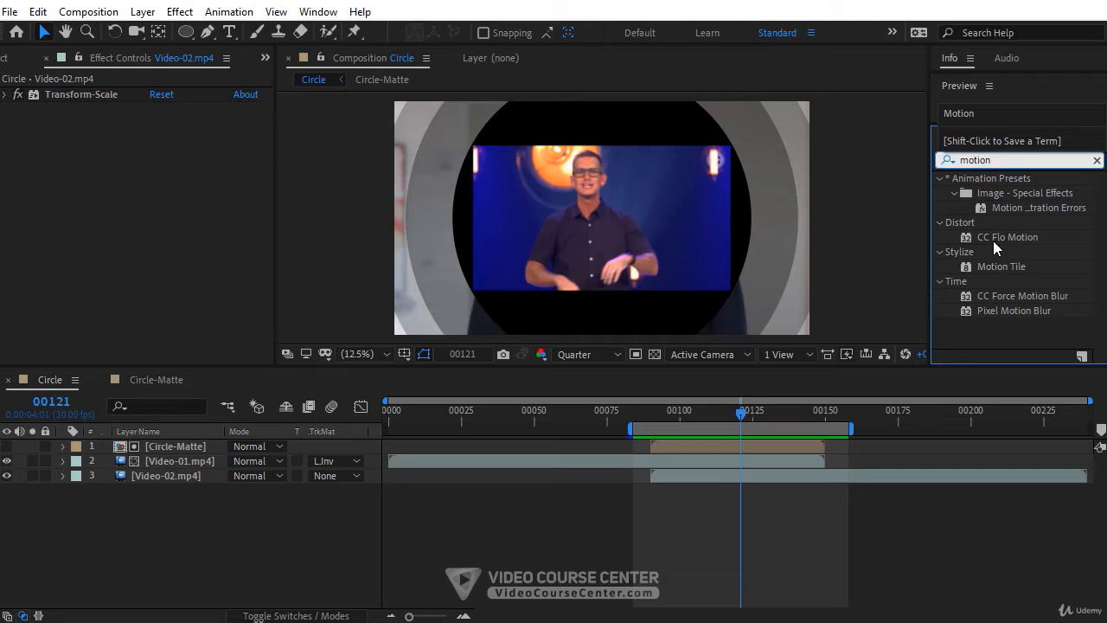
drag(1003, 262, 738, 473)
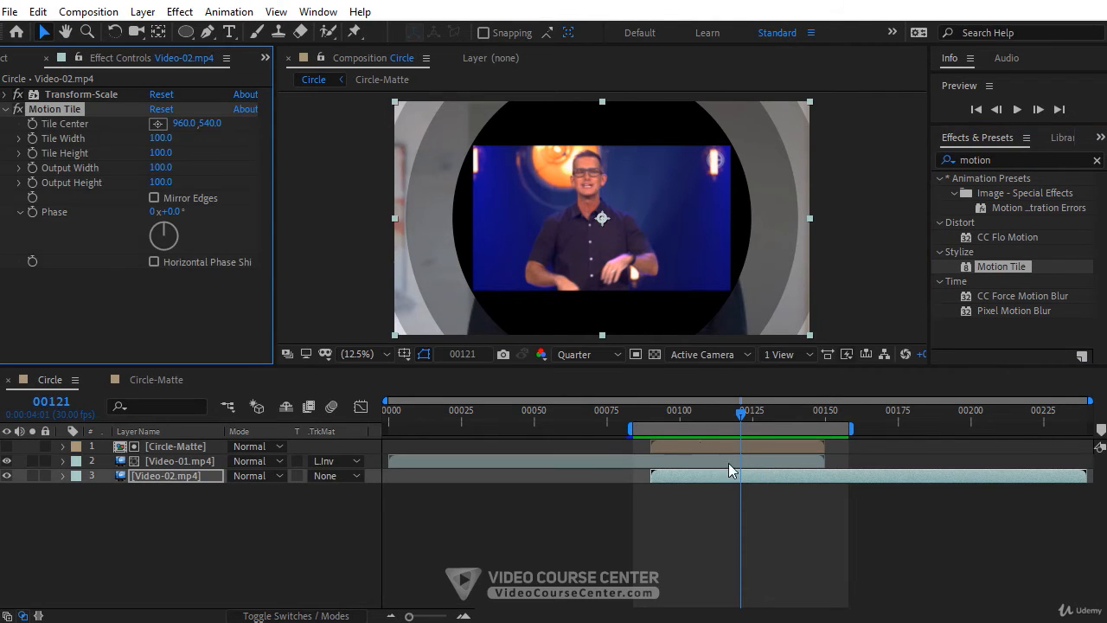
click(161, 168)
text(500)
key(Tab)
text(500)
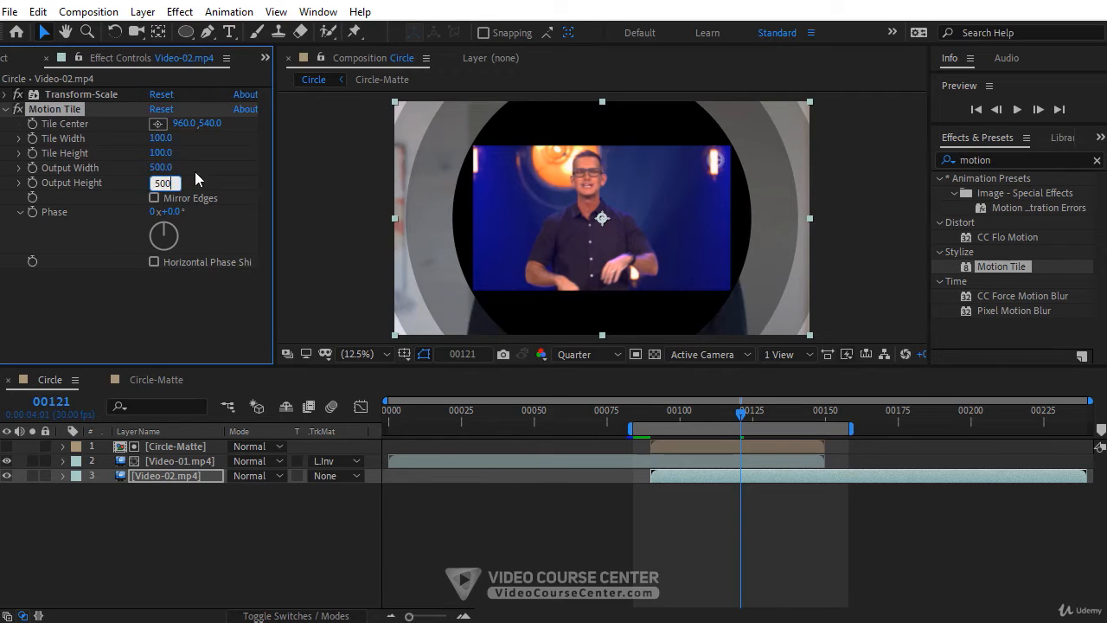
key(Return)
Step: Move Motion Tile above Transform-Scale on Video-02.mp4, enable Mirror Edges and collapse the effect
drag(77, 108, 75, 92)
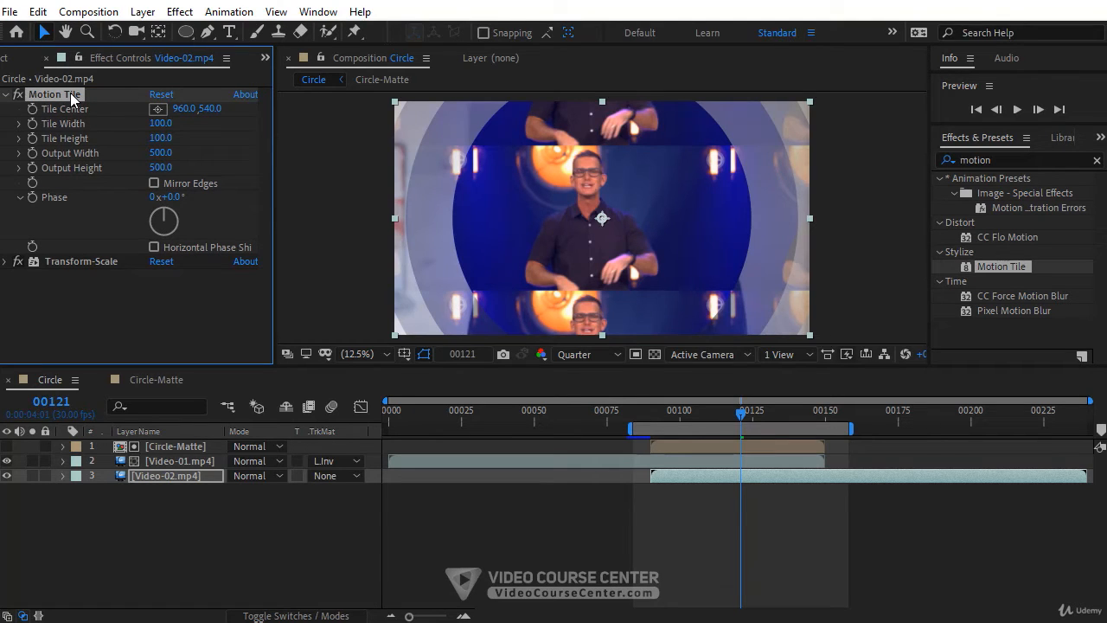
click(154, 184)
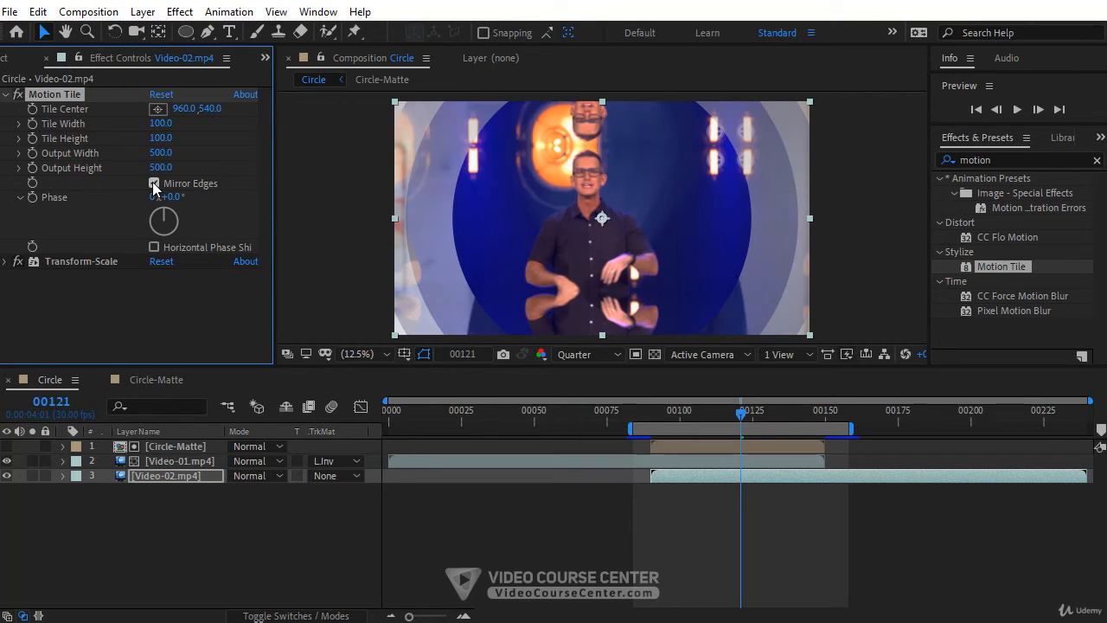
click(5, 94)
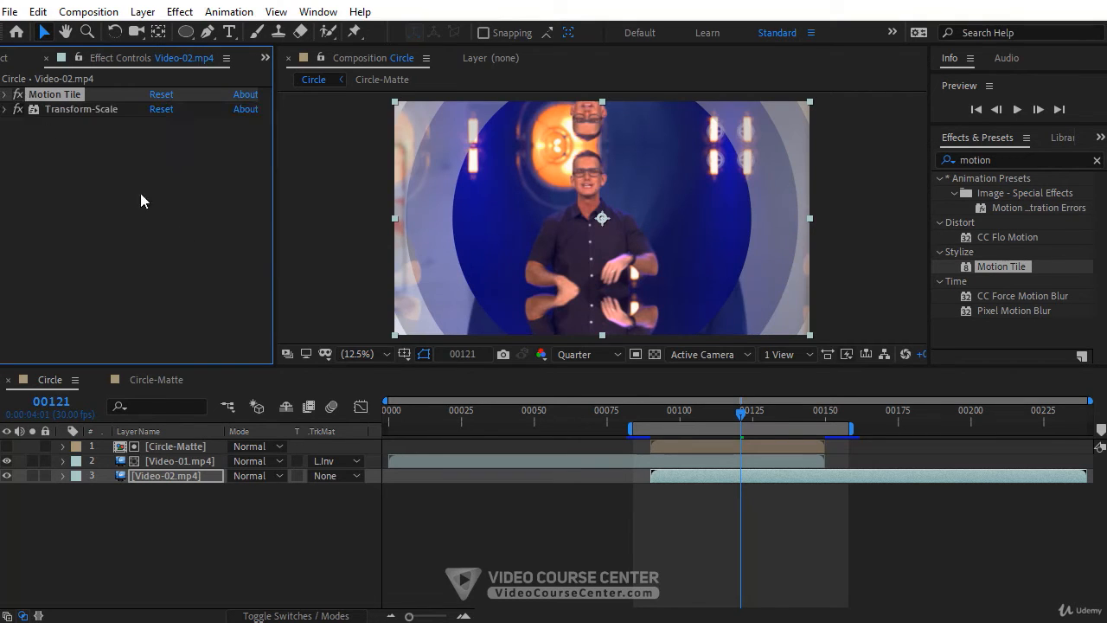
Step: Play the transition to check the mirrored tiling around Video-02.mp4
click(733, 523)
key(space)
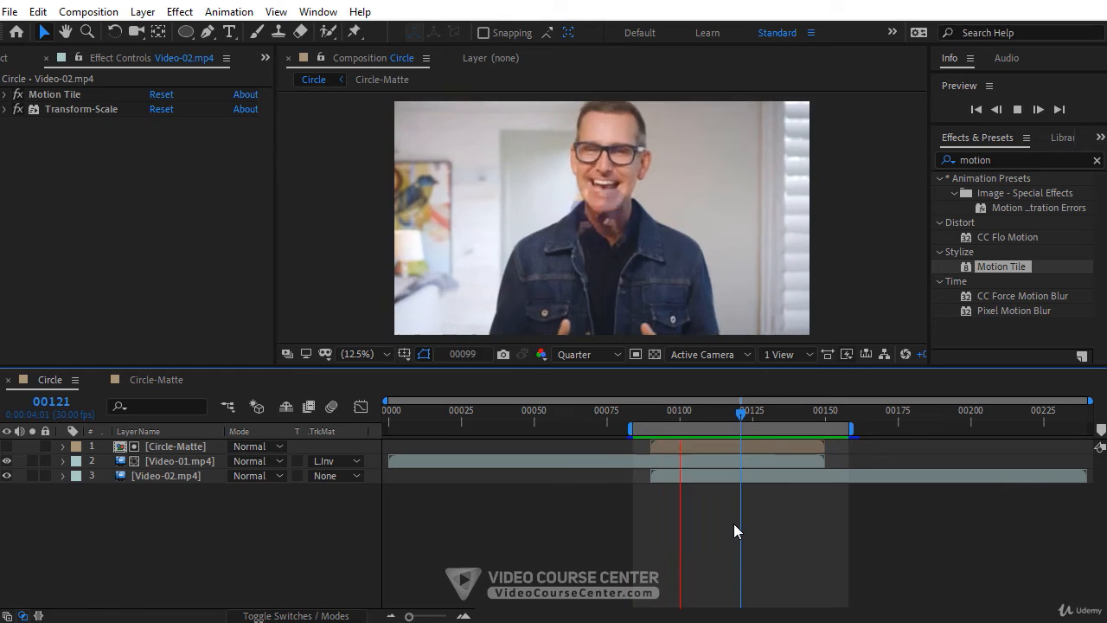
key(space)
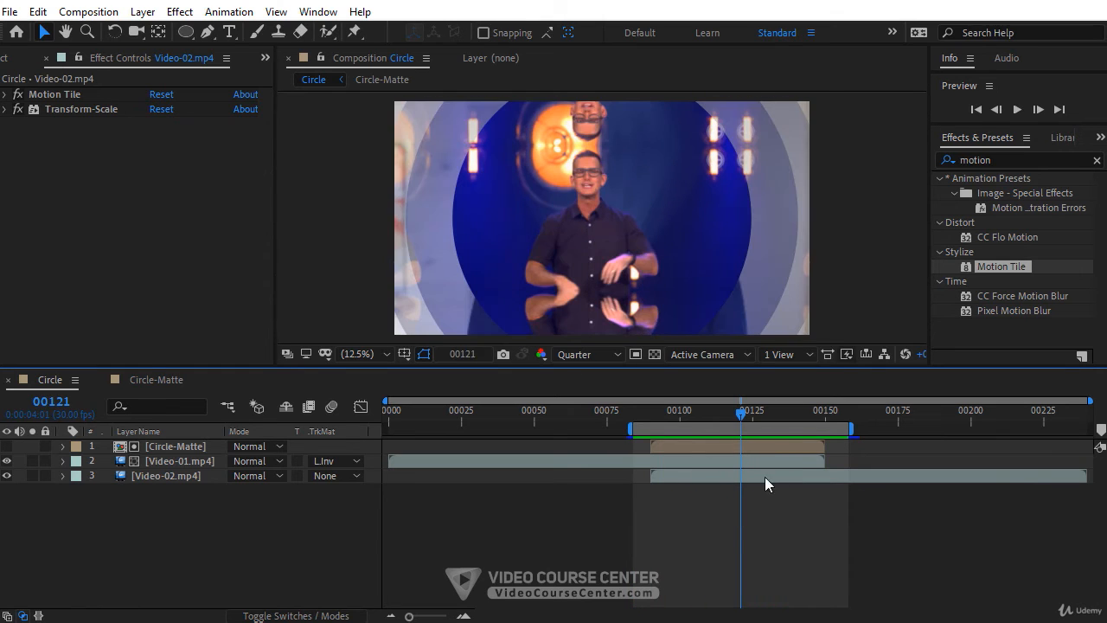
Step: Apply a second Distort Transform effect to Video-01.mp4 and rename it Transform-Rotation
click(983, 159)
double_click(984, 159)
text(transform)
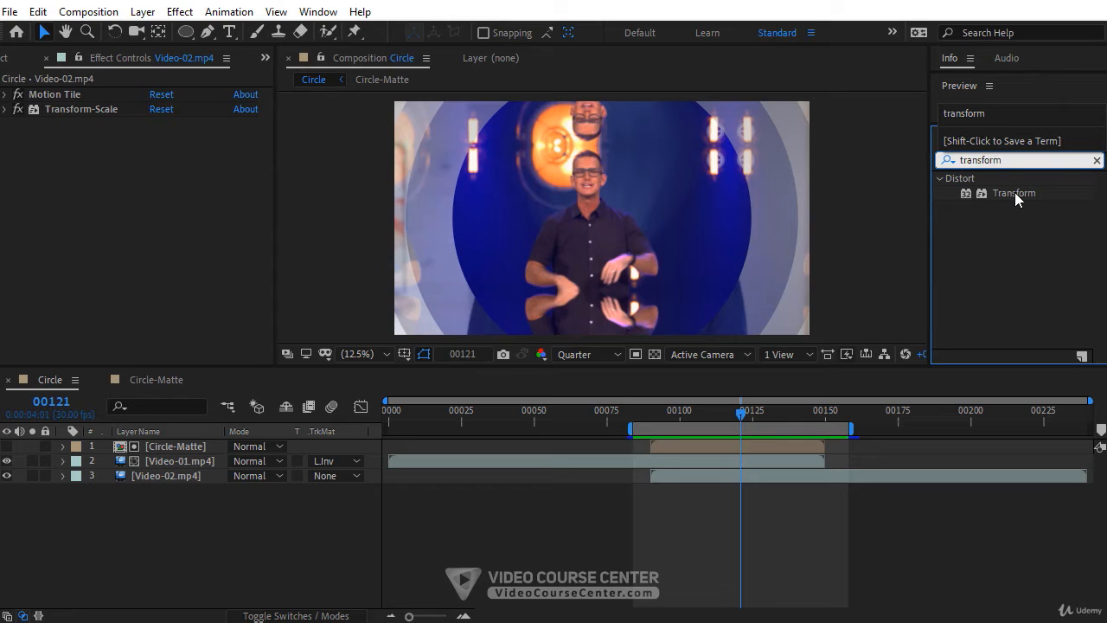
drag(1014, 192, 700, 459)
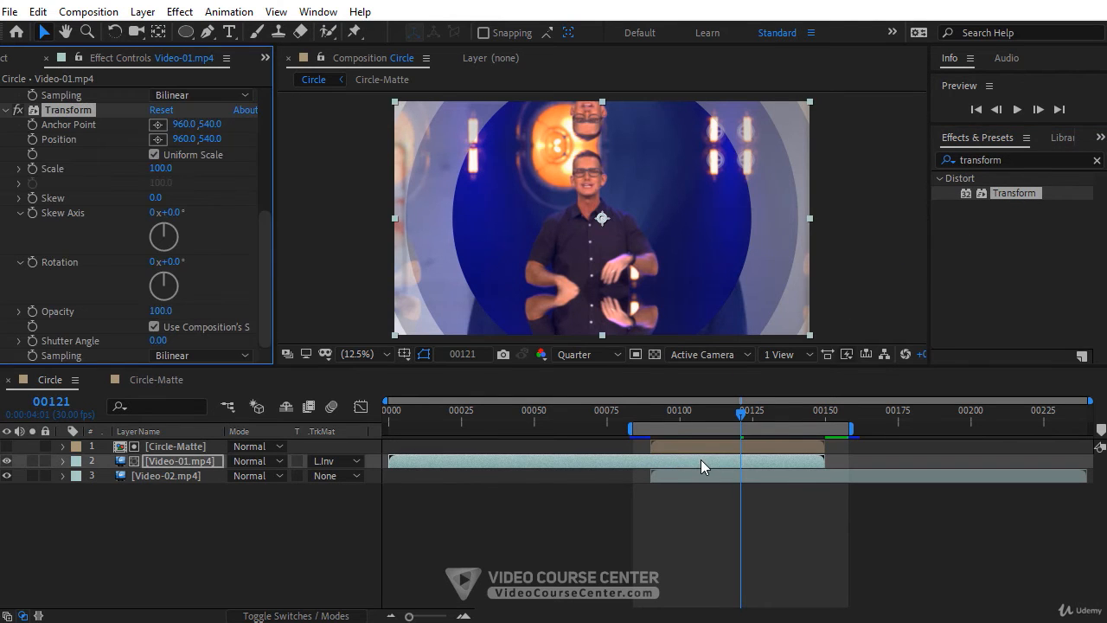
key(Return)
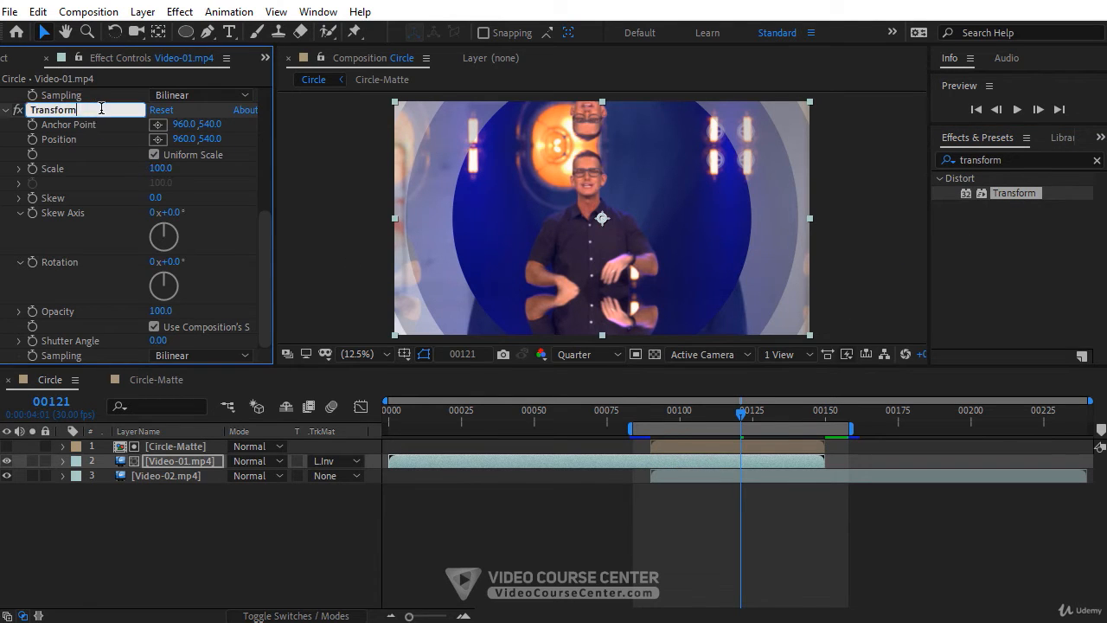
text(-Rotation)
key(Return)
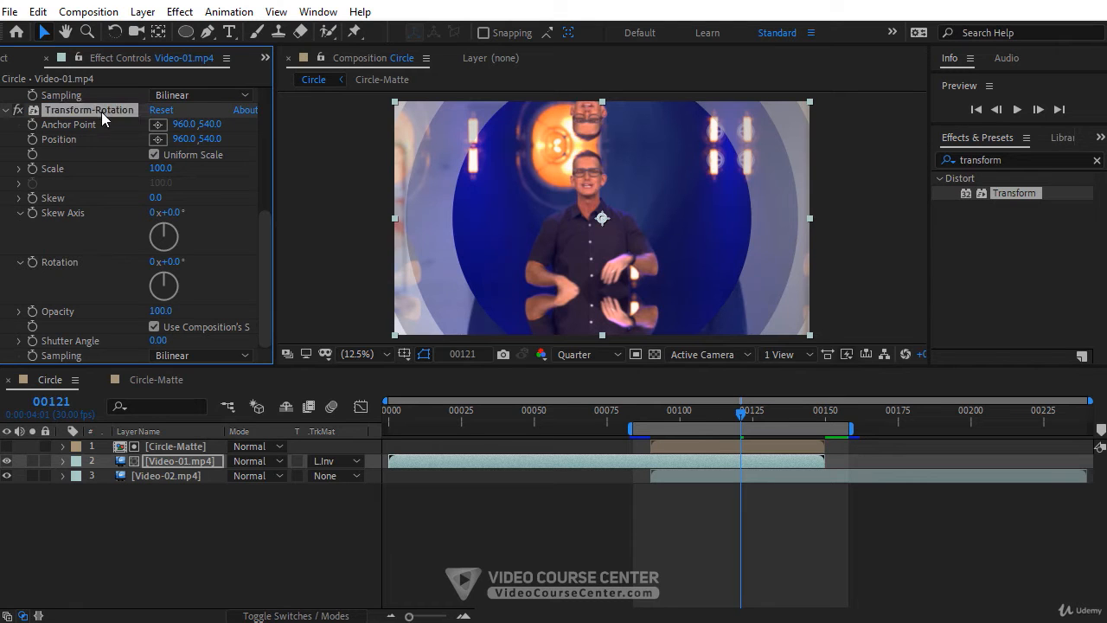
Step: Keyframe Transform-Rotation's Rotation on Video-01.mp4 from 0° at frame 90 to -30° at frame 149, and collapse both effects
click(650, 412)
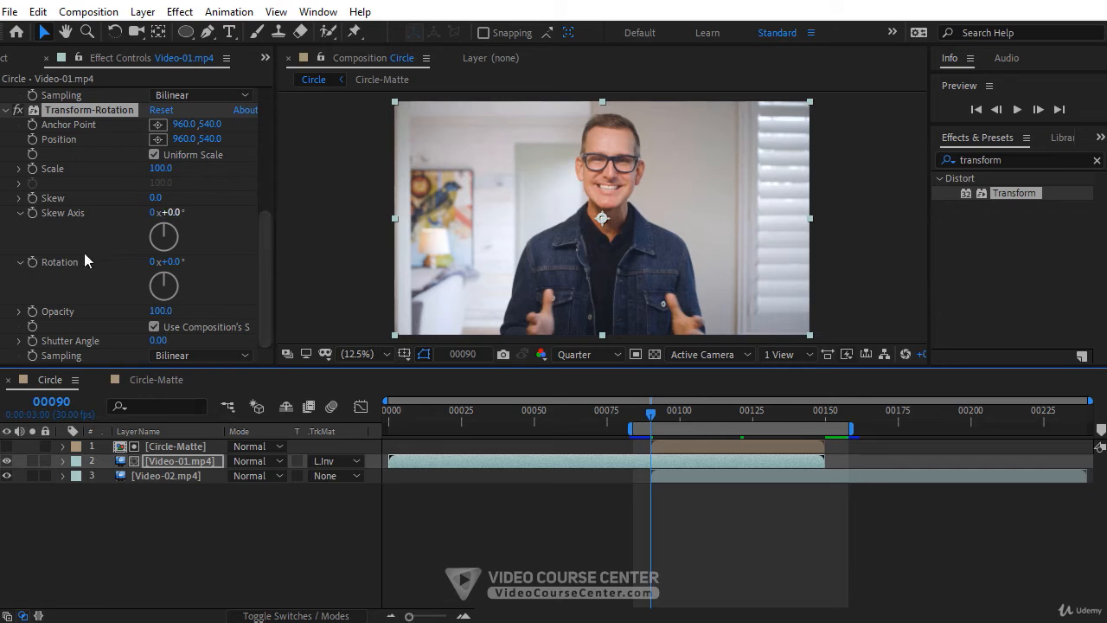
click(34, 263)
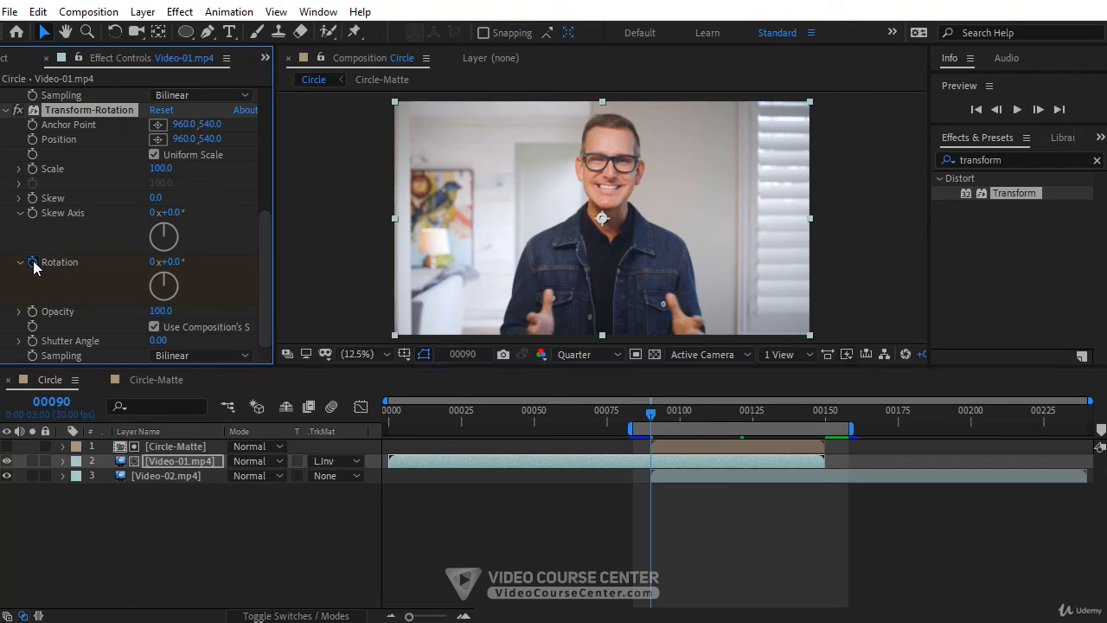
click(667, 421)
drag(680, 423, 822, 418)
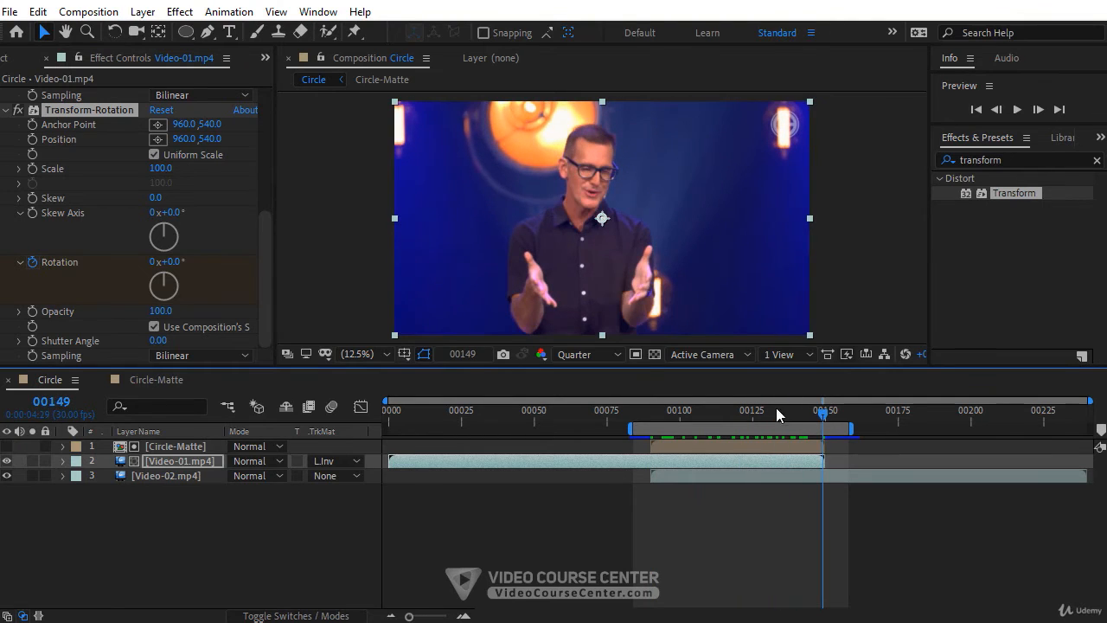
click(174, 261)
text(-30)
key(Return)
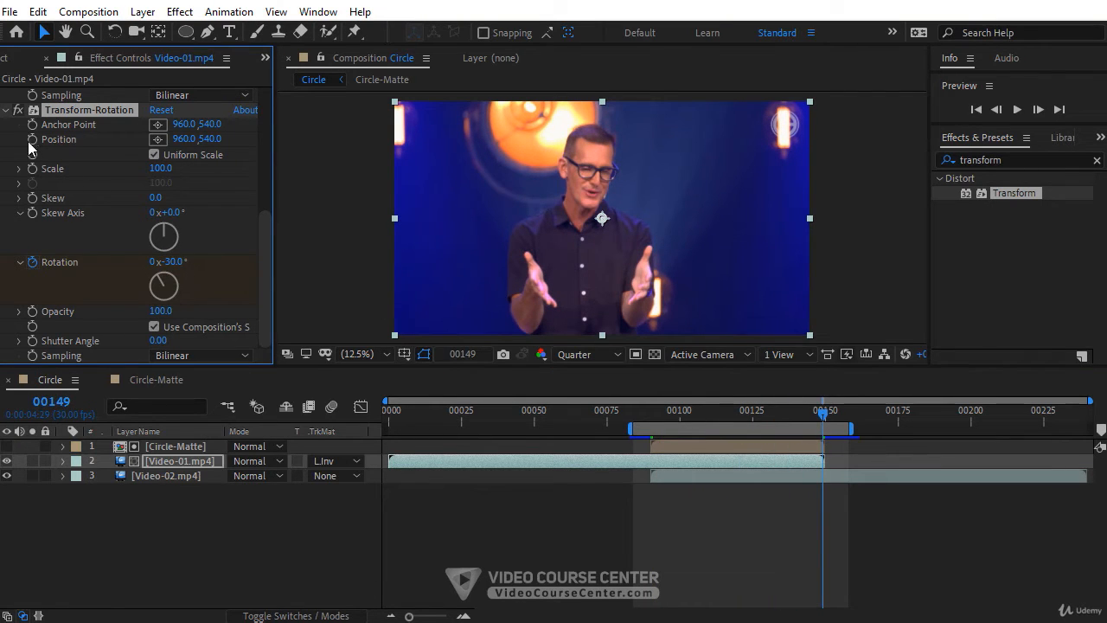
click(6, 111)
click(7, 94)
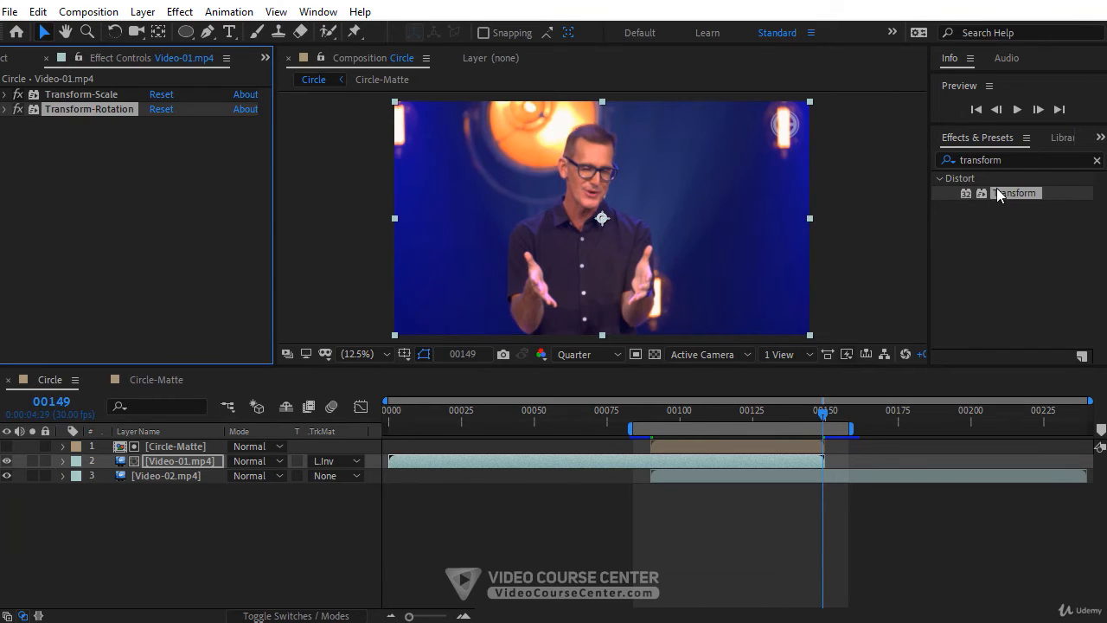
Step: Apply another Transform effect to Video-02.mp4 and rename it Transform-Rotation
drag(996, 188, 736, 471)
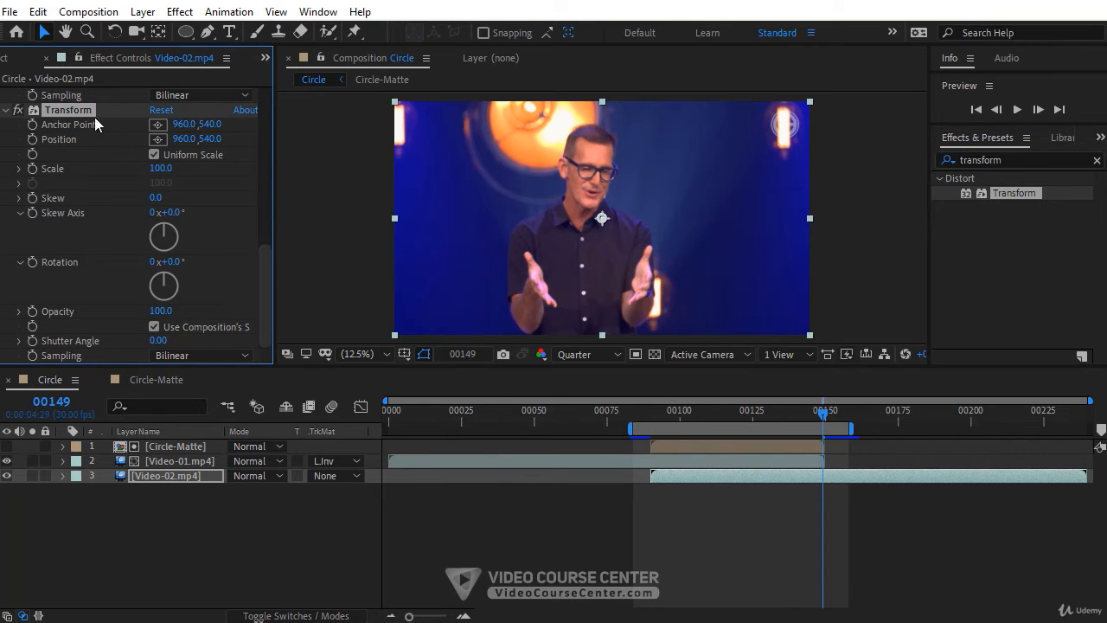
key(Return)
text(-Rotation)
key(Return)
Step: Keyframe Transform-Rotation's Rotation on Video-02.mp4 from 30° at frame 90 to 0° at frame 149, and collapse the effects
drag(792, 414, 819, 417)
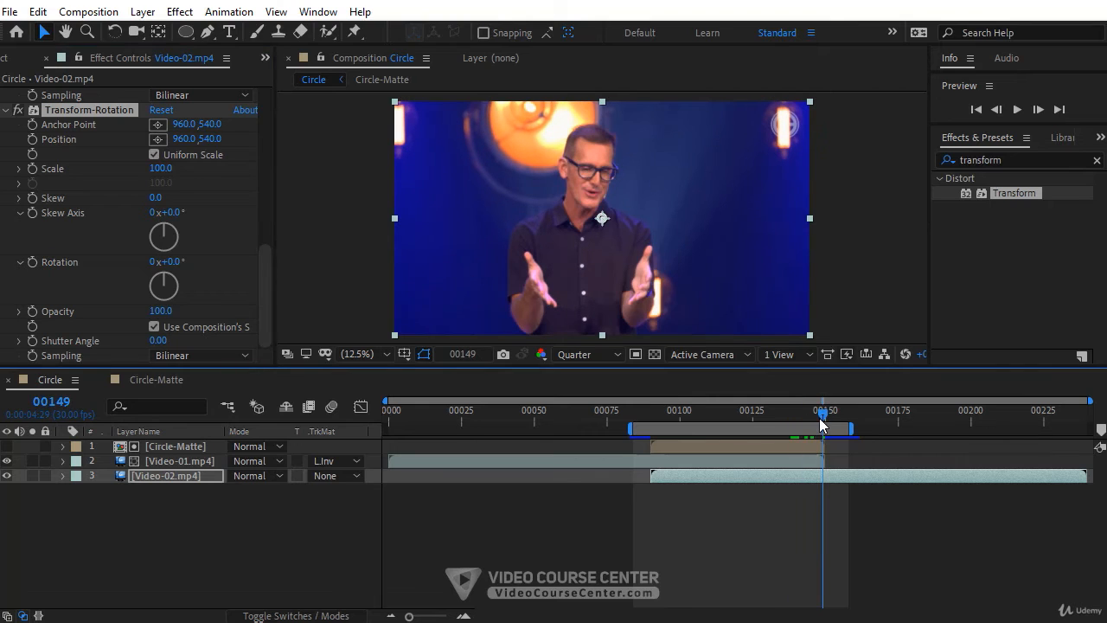
click(32, 276)
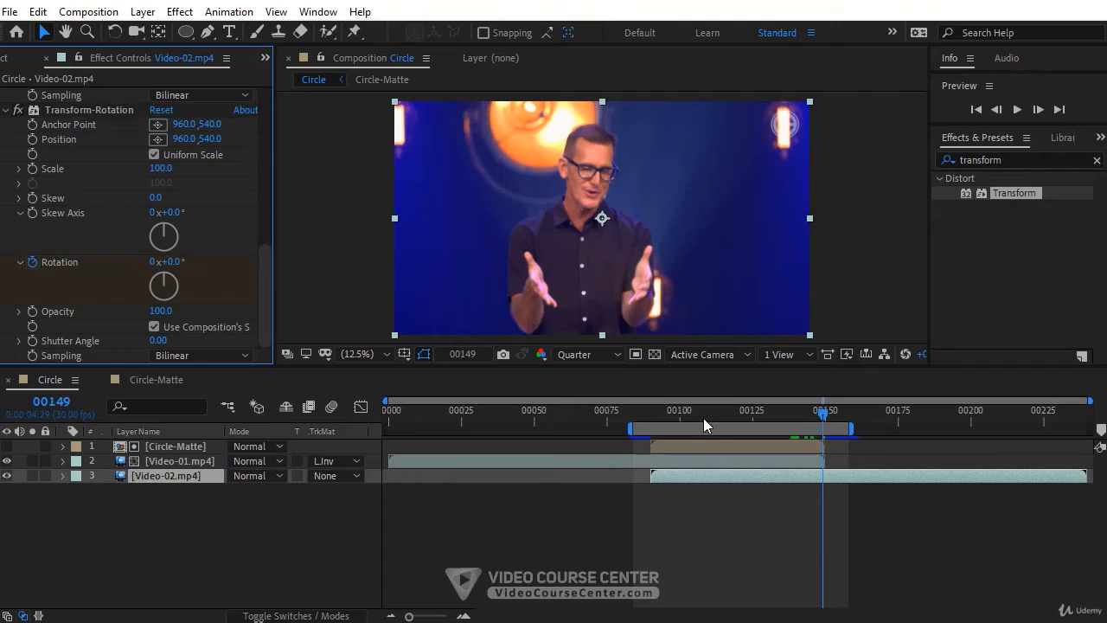
click(654, 415)
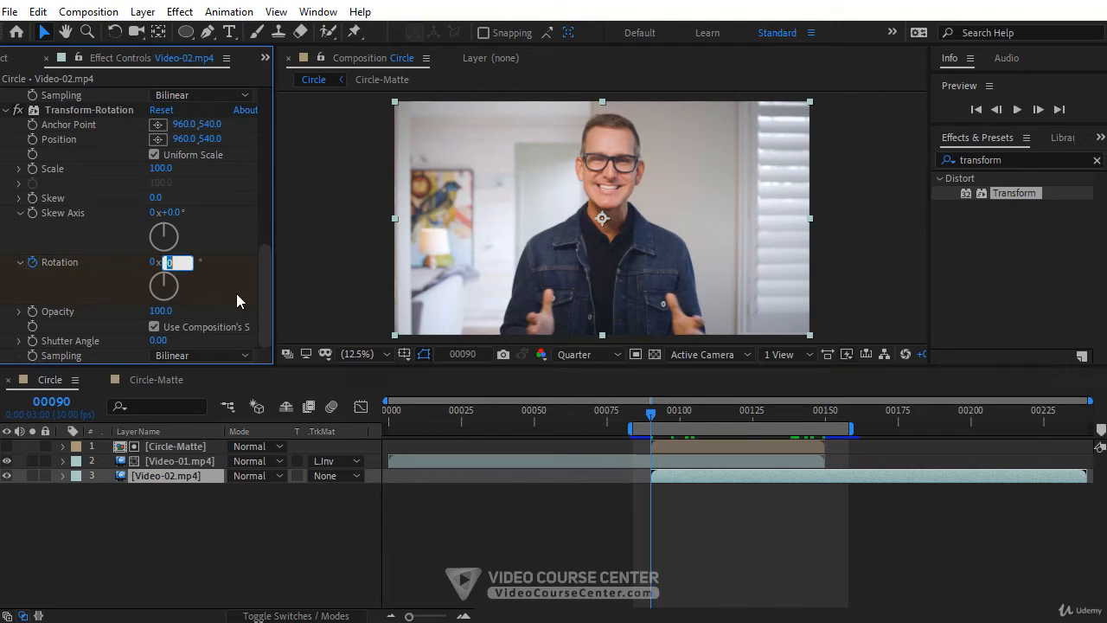
click(171, 262)
text(30)
key(Return)
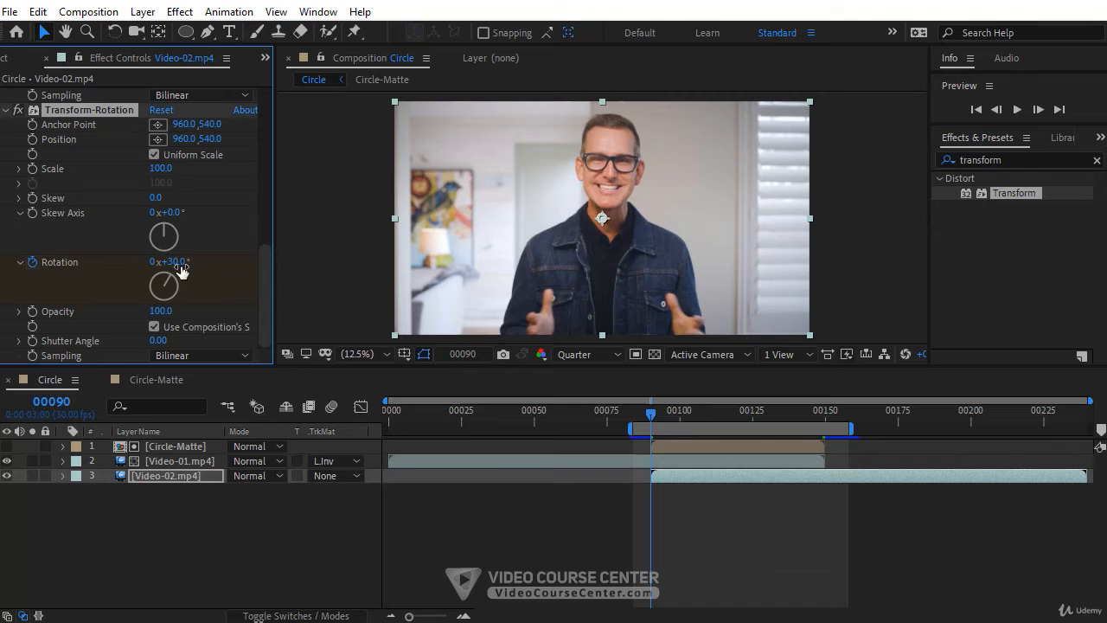
click(6, 109)
click(6, 95)
click(6, 94)
Step: Play the transition with both clips rotating and move to frame 118
click(701, 533)
key(space)
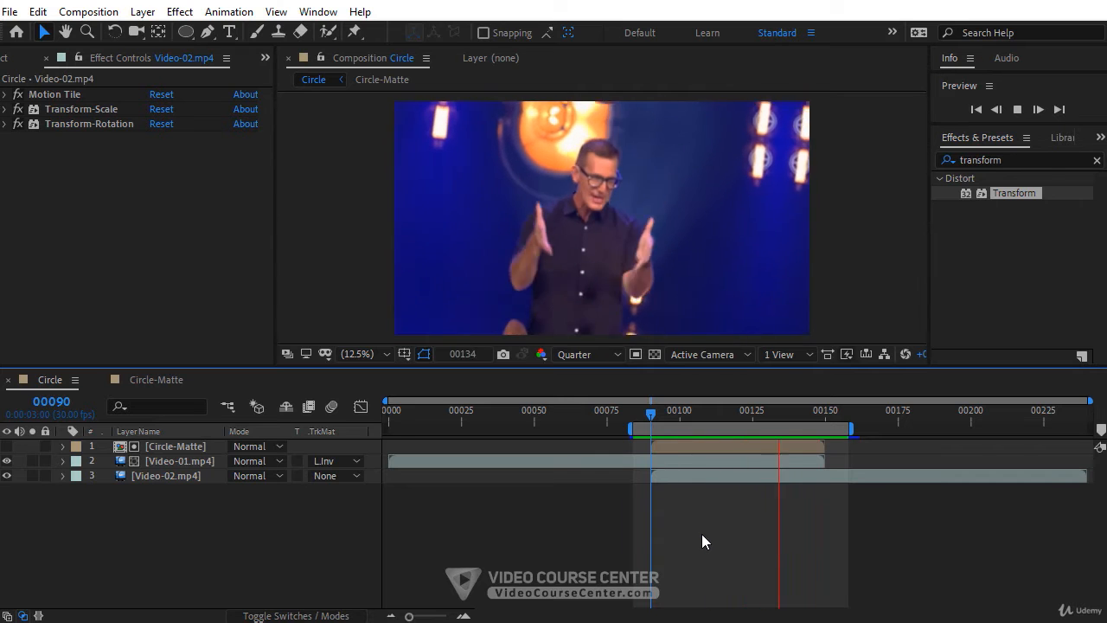
key(space)
drag(677, 415, 731, 415)
Step: Copy the Motion Tile effect from Video-02.mp4 to Video-01.mp4, collapse it and place it above the Transform effects
click(716, 475)
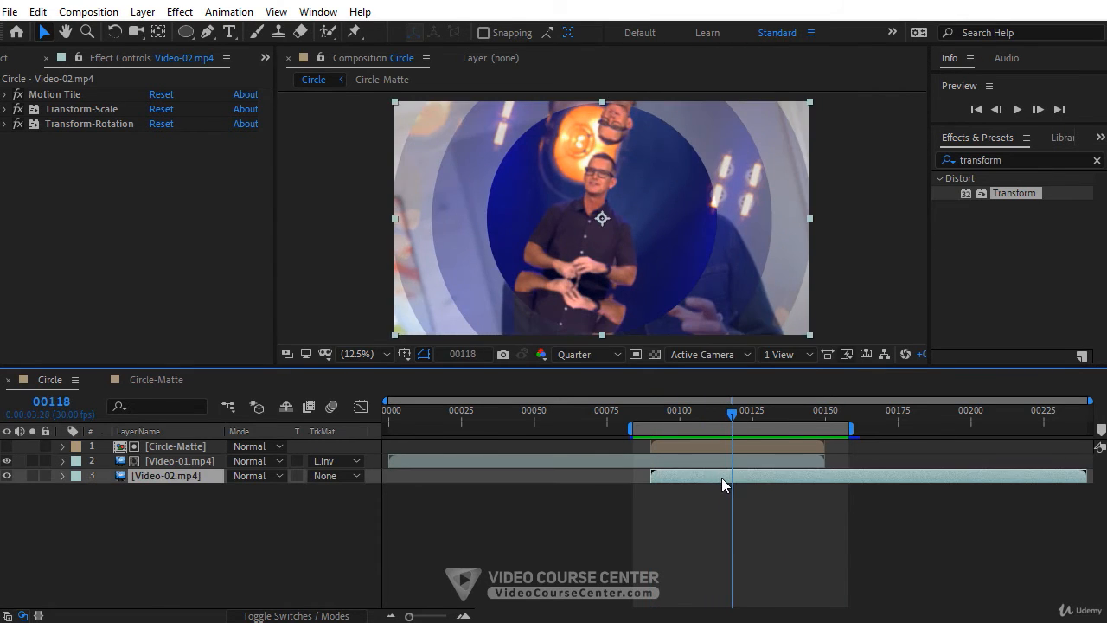
click(63, 93)
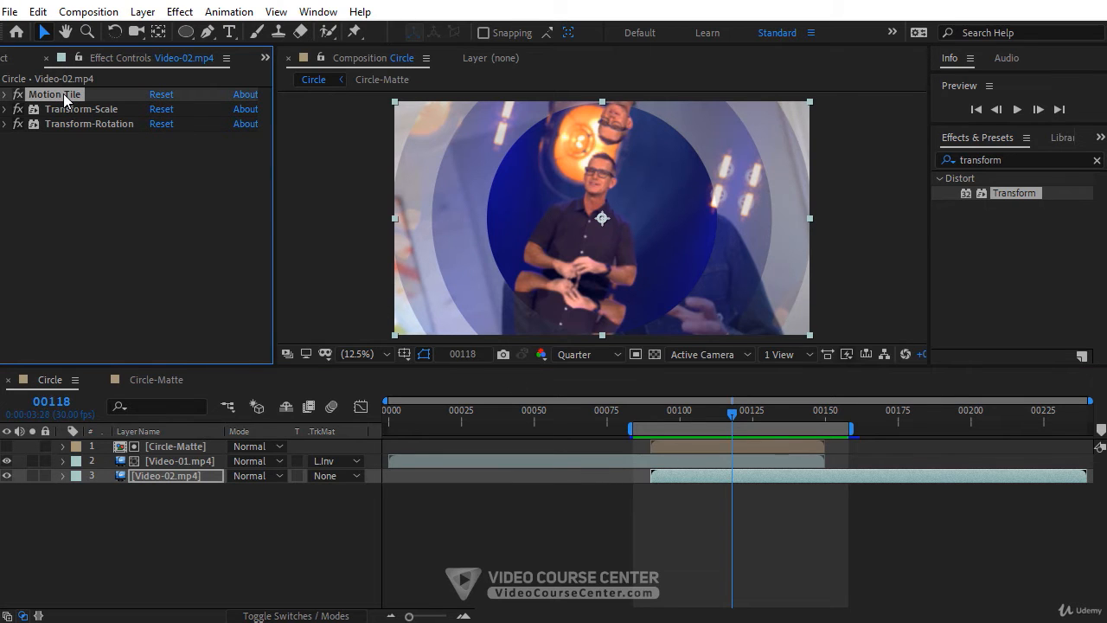
click(731, 460)
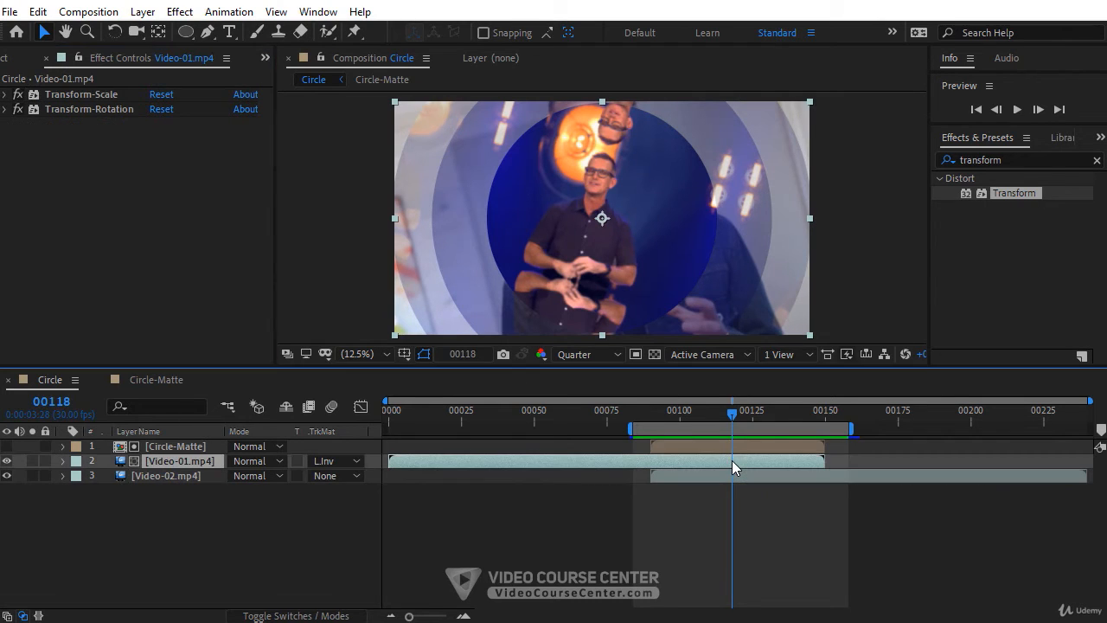
key(ctrl+v)
click(6, 124)
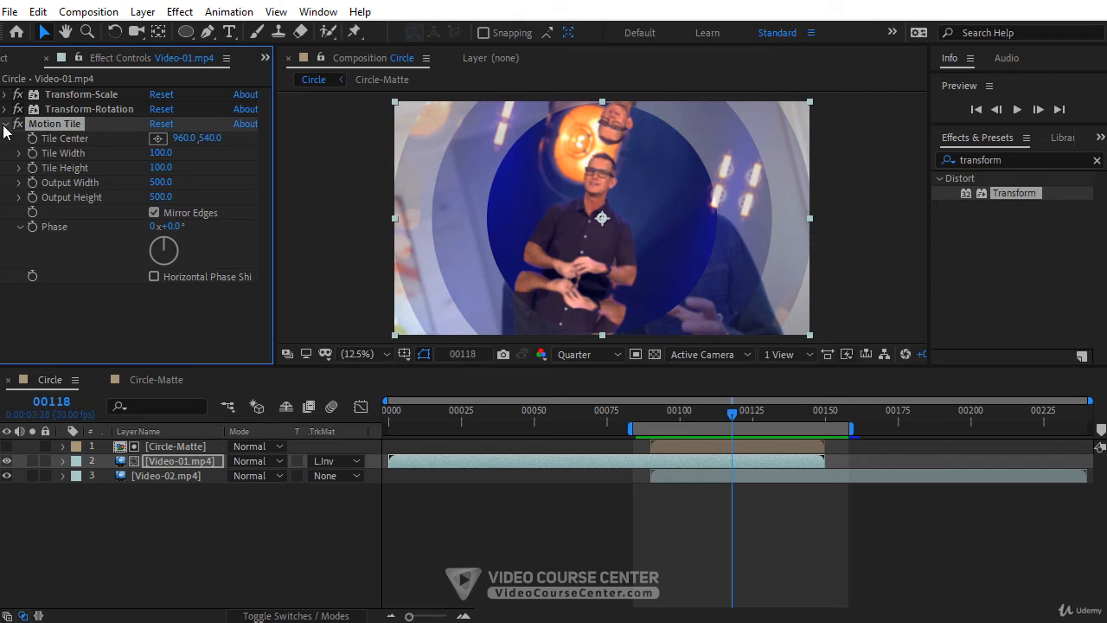
drag(66, 125, 66, 96)
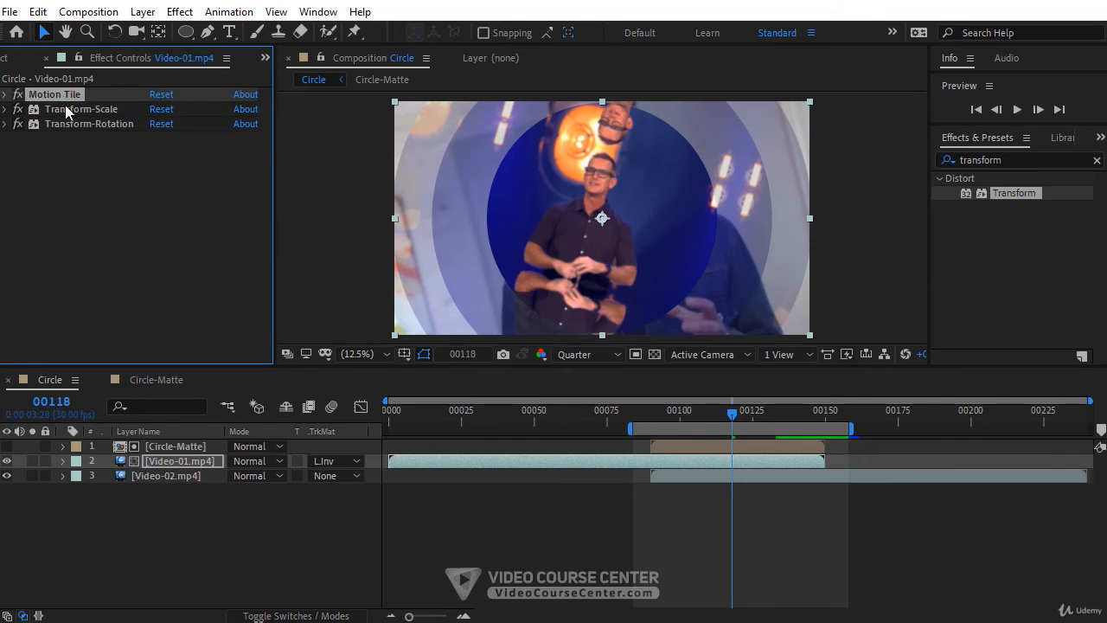
click(137, 176)
Step: Play the circle transition with Motion Tile applied to both clips
click(690, 539)
key(space)
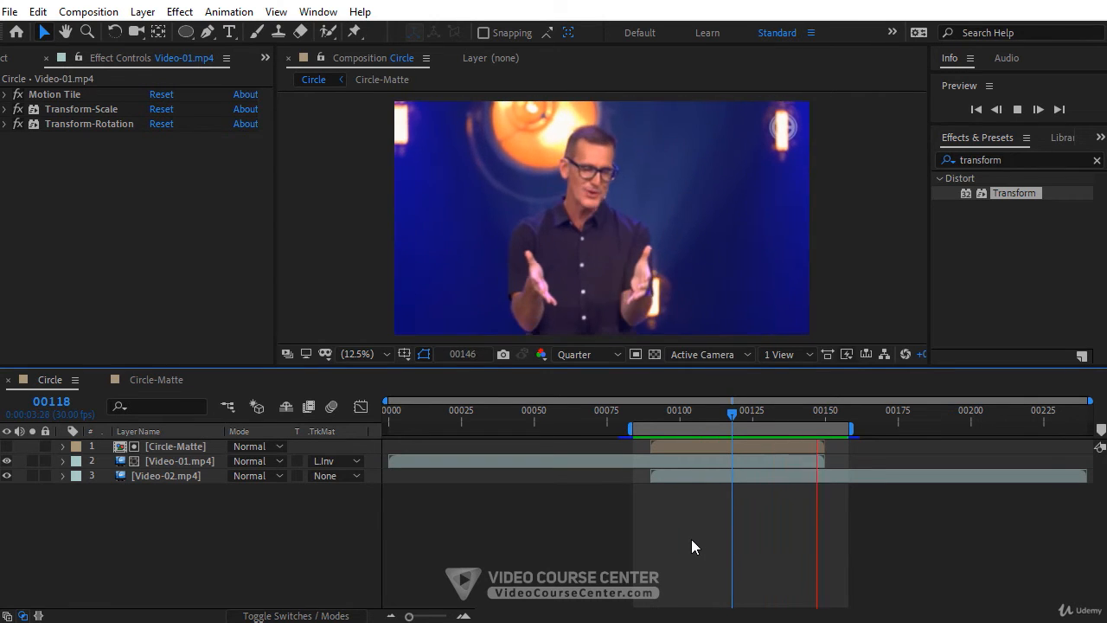
Step: Stop playback, move to frame 122 and apply the Fast Box Blur effect to the Circle-Matte layer
key(space)
click(744, 421)
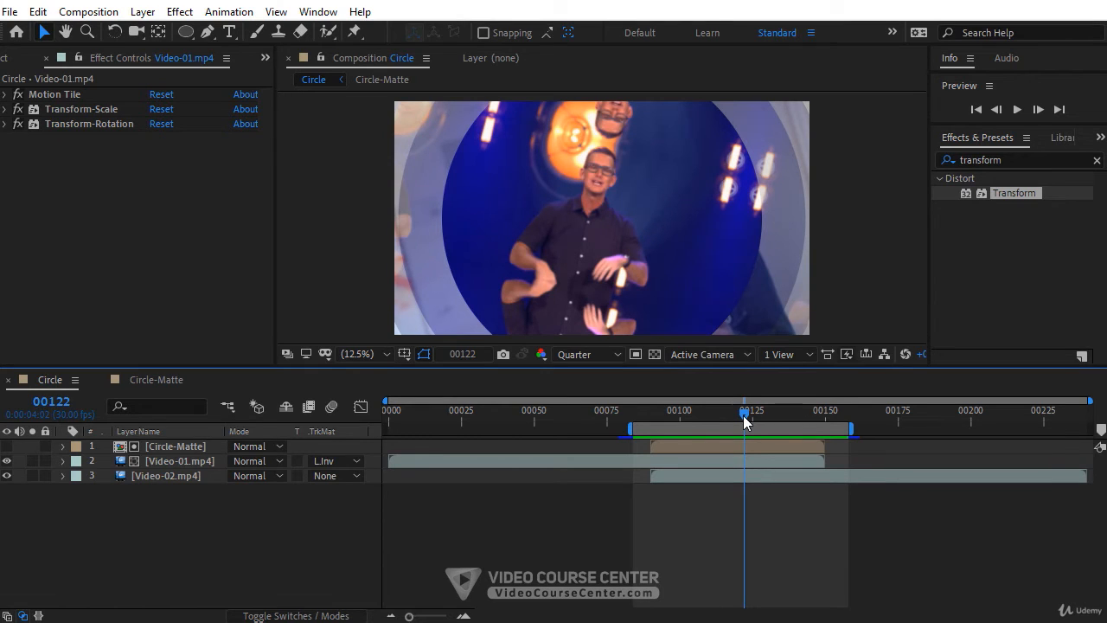
click(741, 444)
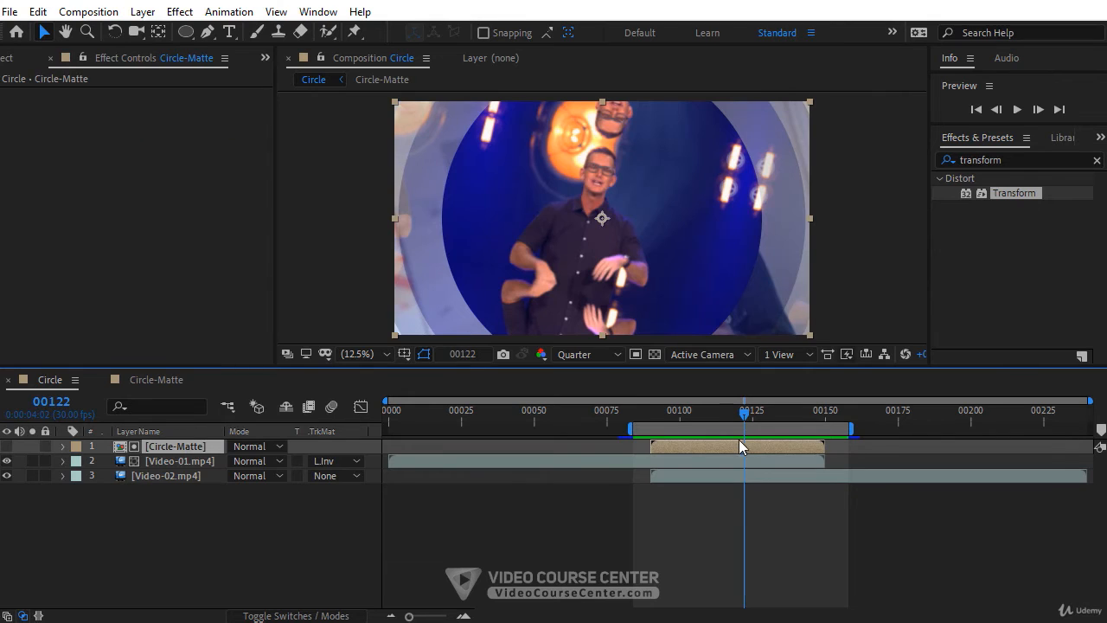
click(192, 16)
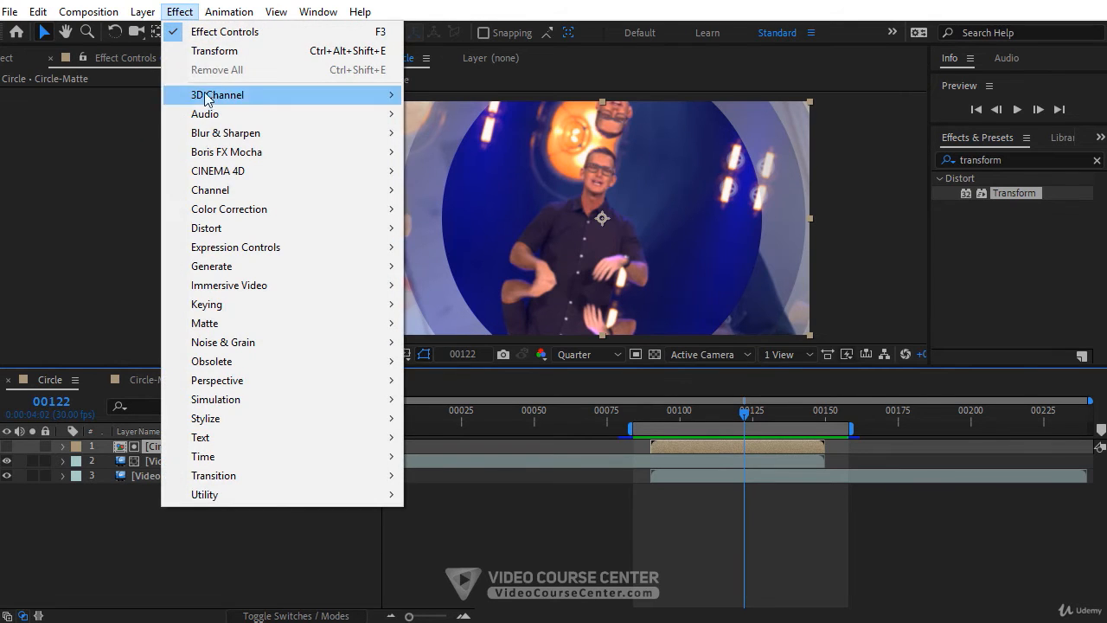
mouse_move(227, 134)
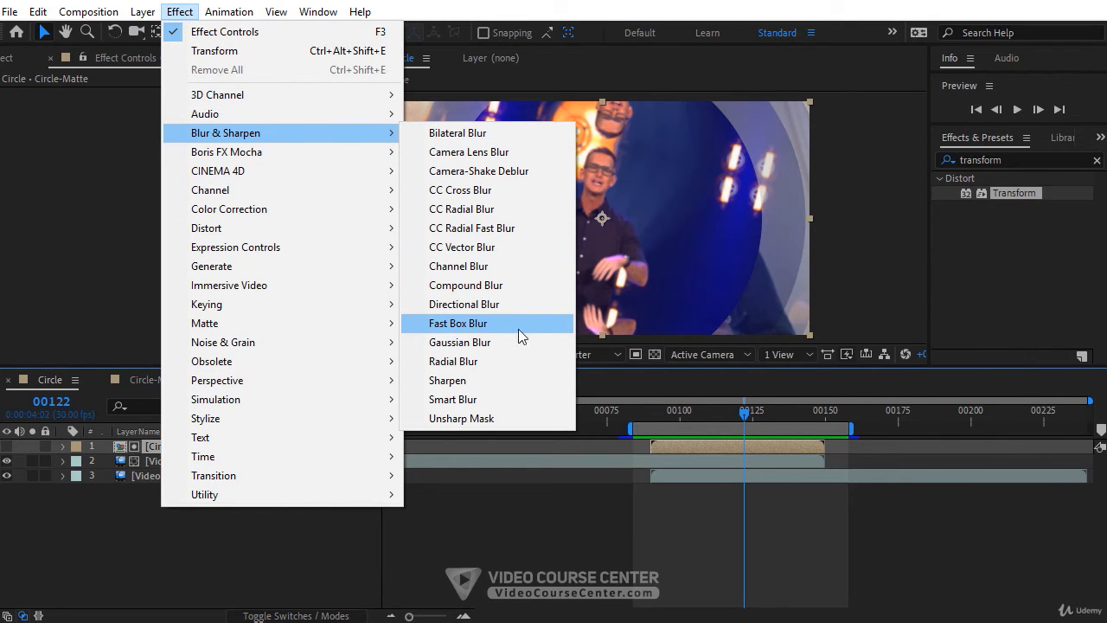
click(463, 325)
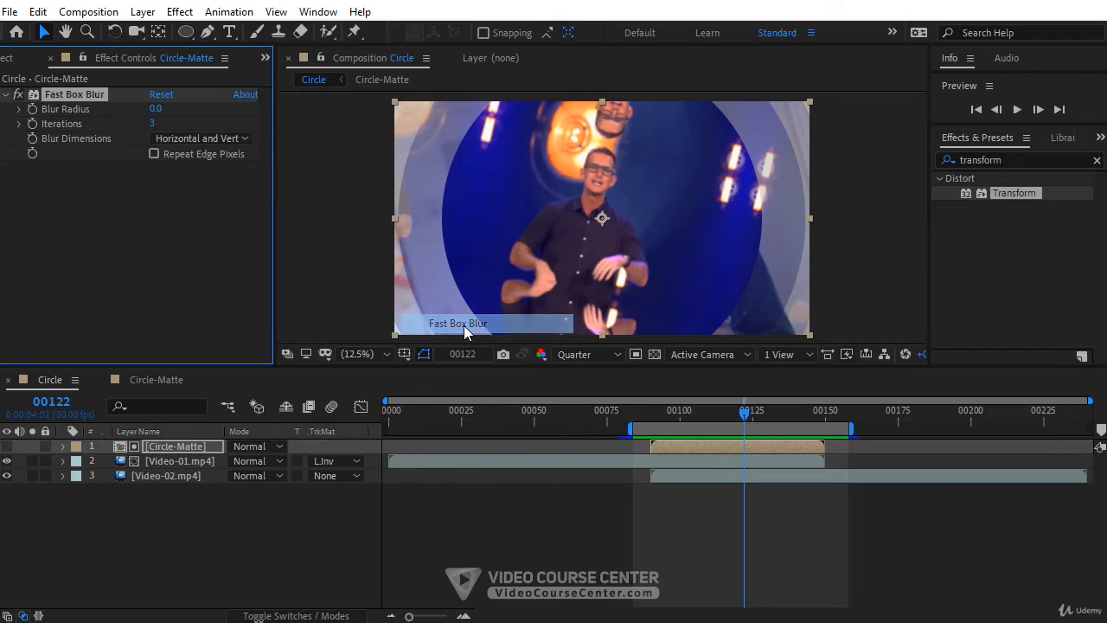
Step: Set Fast Box Blur's Blur Radius to 20, turn on Repeat Edge Pixels and collapse the effect
click(159, 109)
text(20)
key(Return)
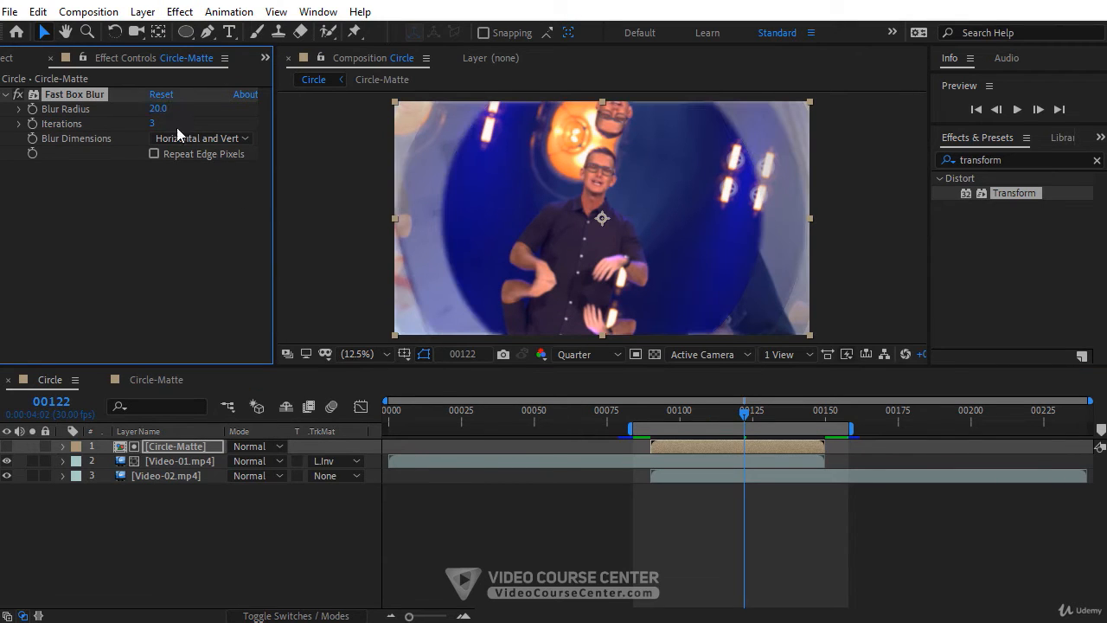
click(154, 154)
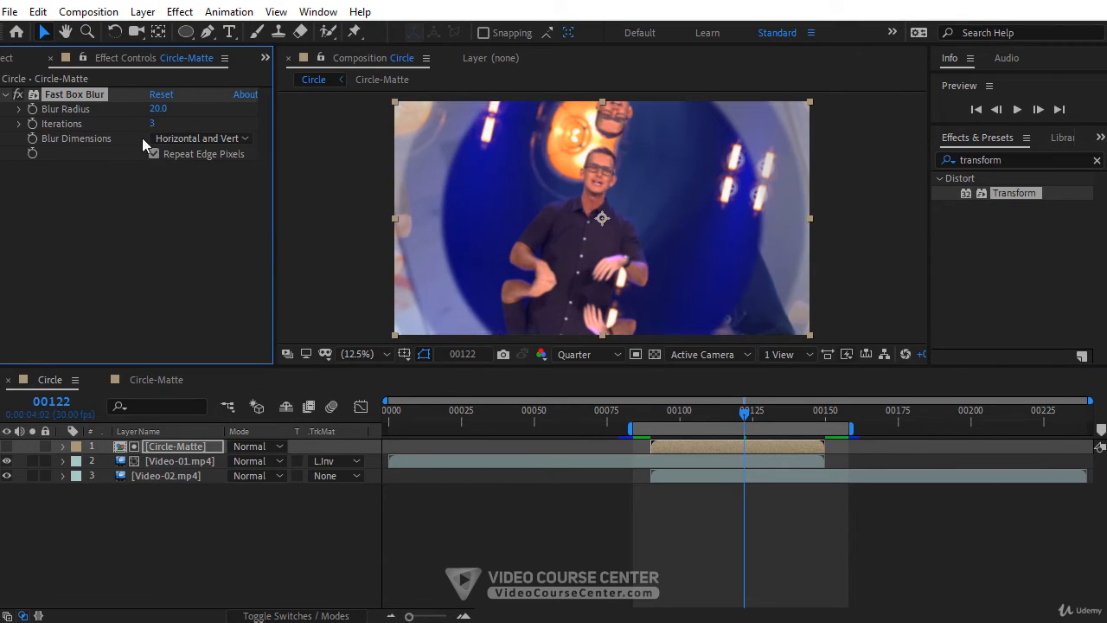
click(6, 95)
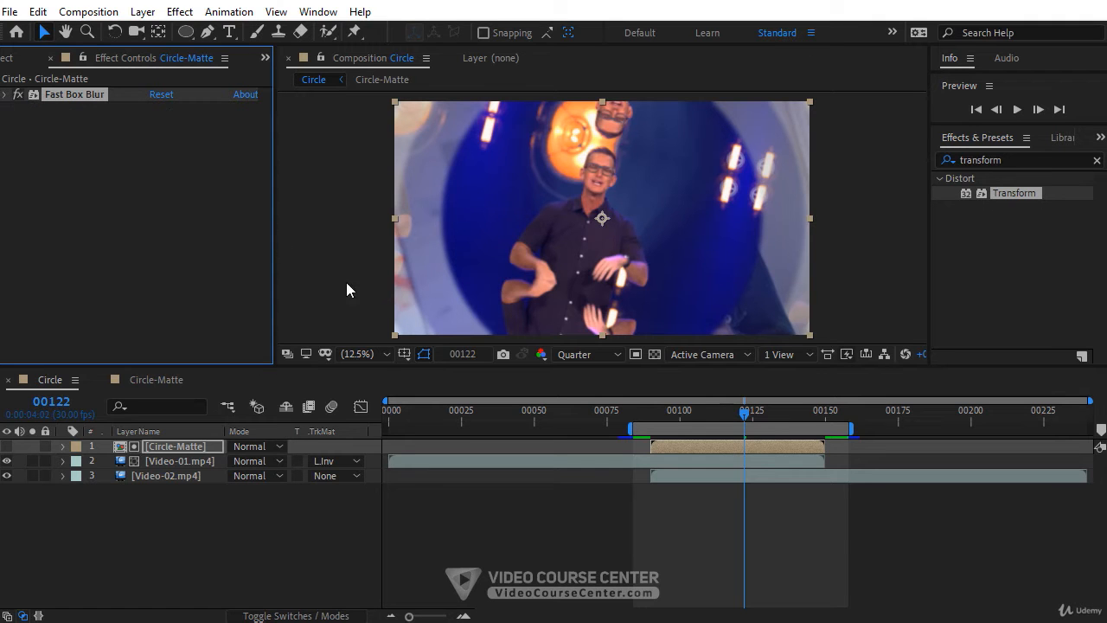
Step: Play the transition with the blurred matte and move to frame 121
click(594, 499)
key(space)
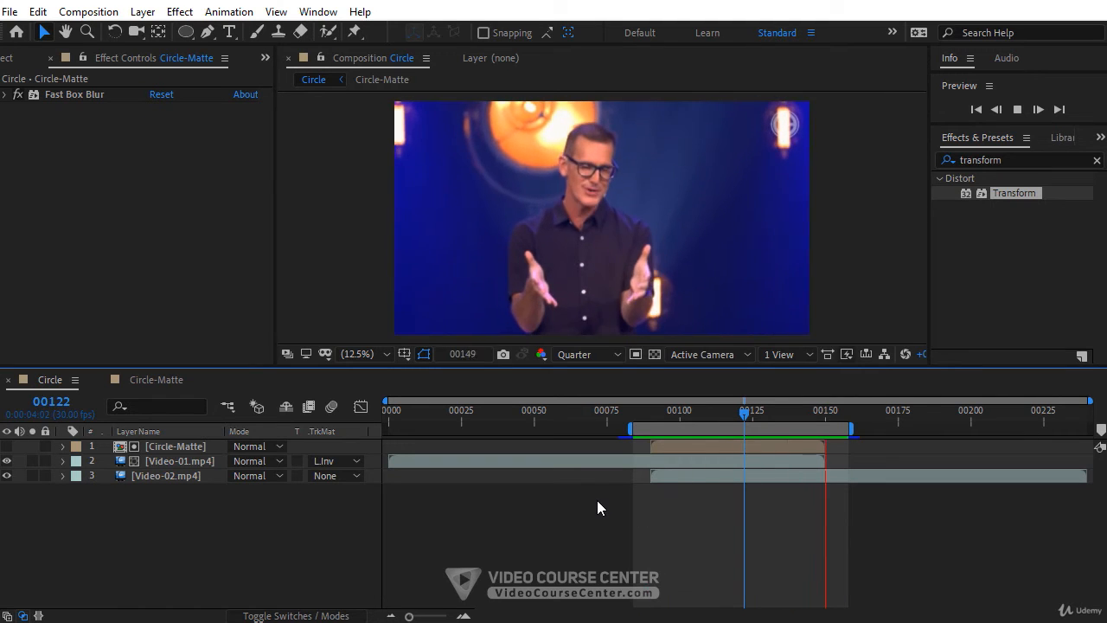
click(743, 410)
Step: Apply the Turbulent Displace effect to the Circle-Matte layer and set its Displacement to Twist
double_click(985, 159)
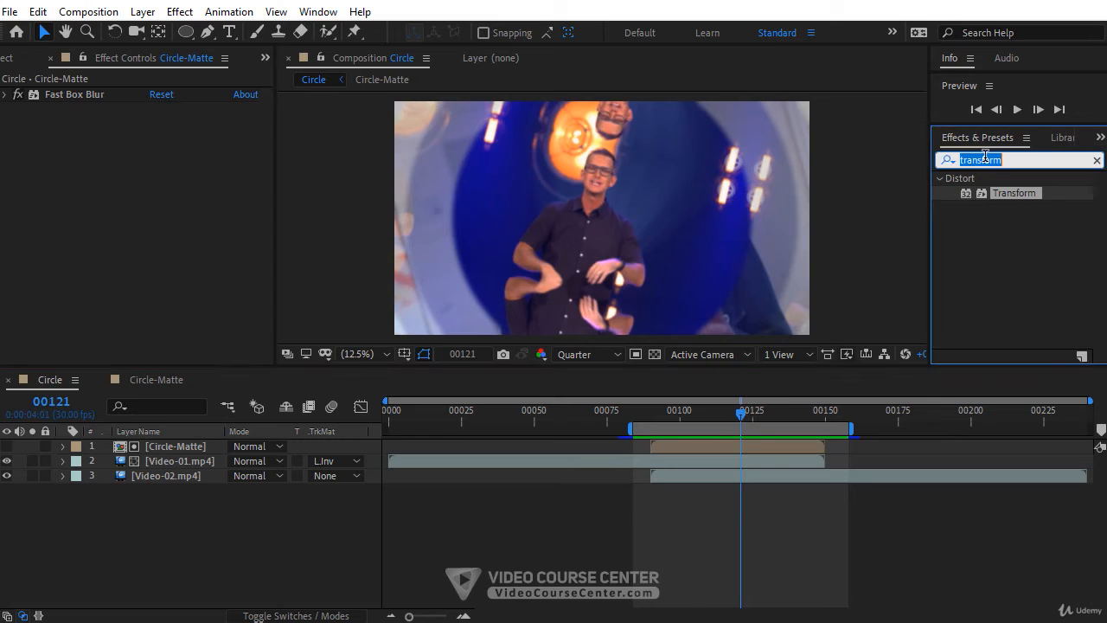
text(turb)
drag(1020, 190, 740, 442)
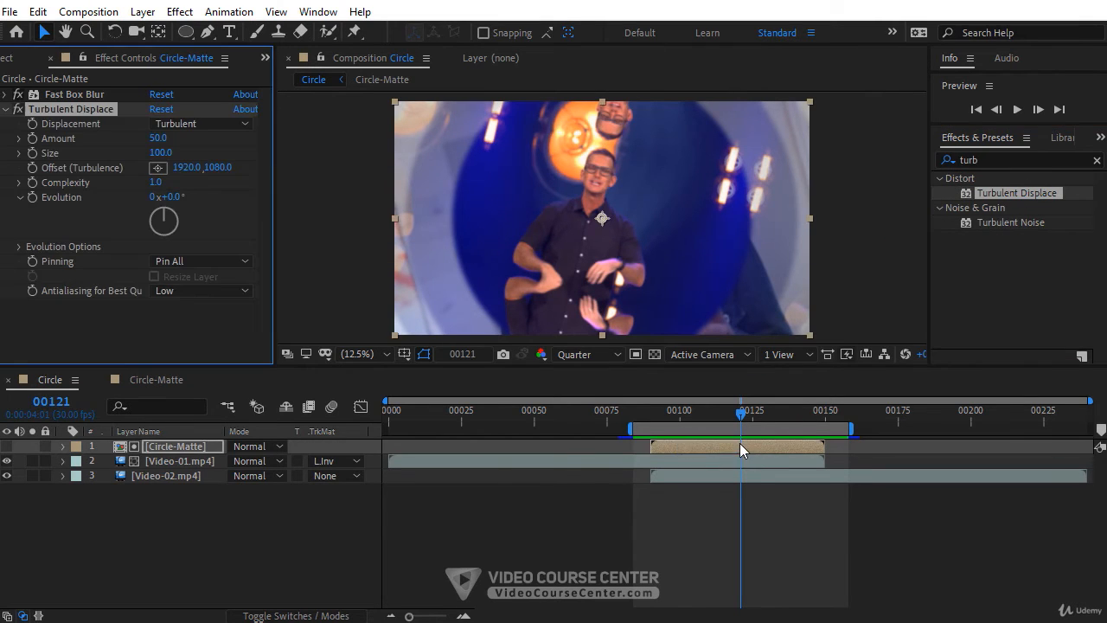
click(217, 123)
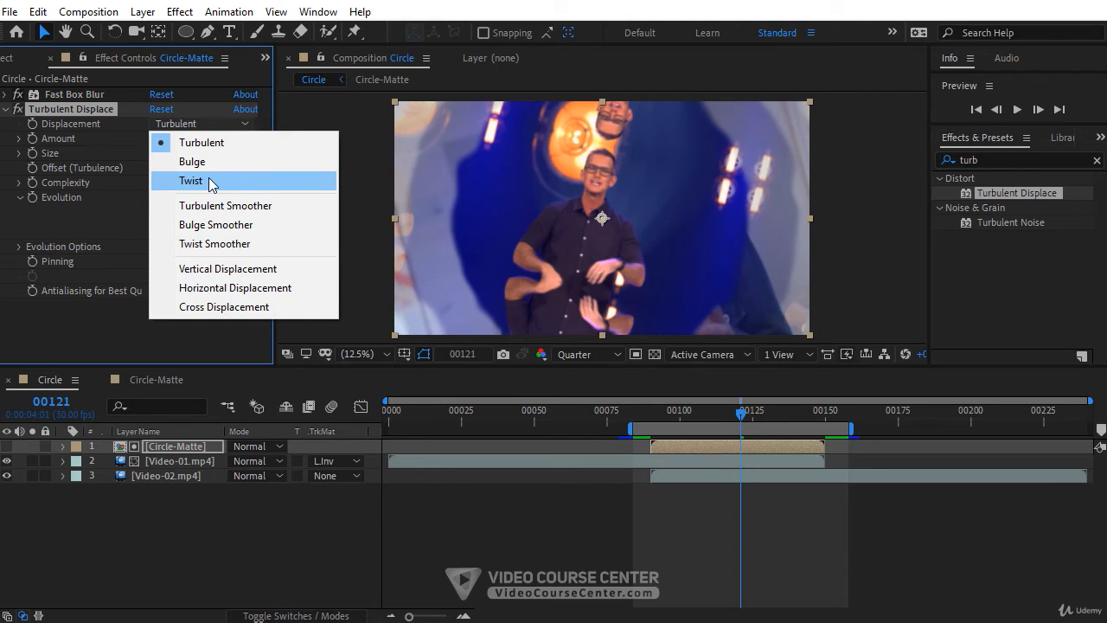
click(208, 180)
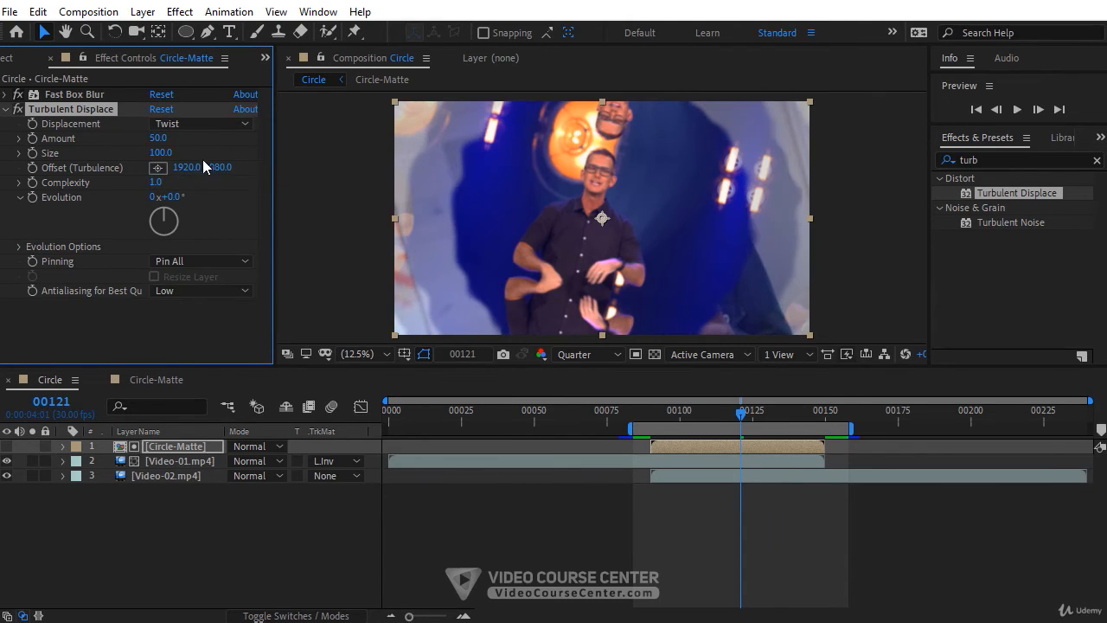
Step: Set Turbulent Displace's Complexity to 2 on Circle-Matte and play the transition
click(160, 138)
click(187, 143)
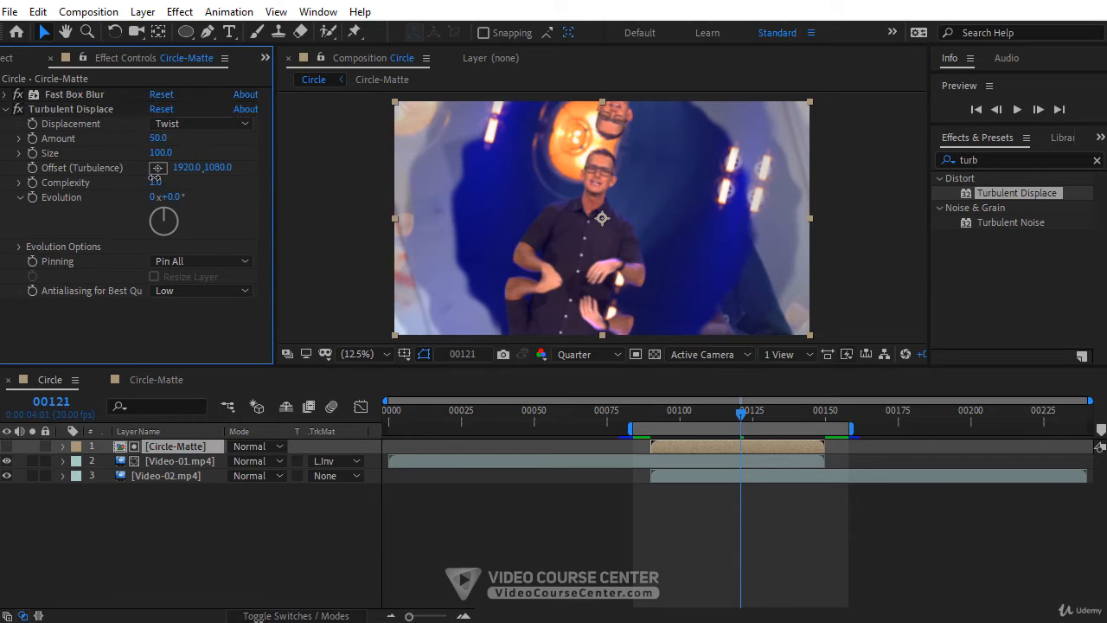
click(154, 179)
text(2)
key(Return)
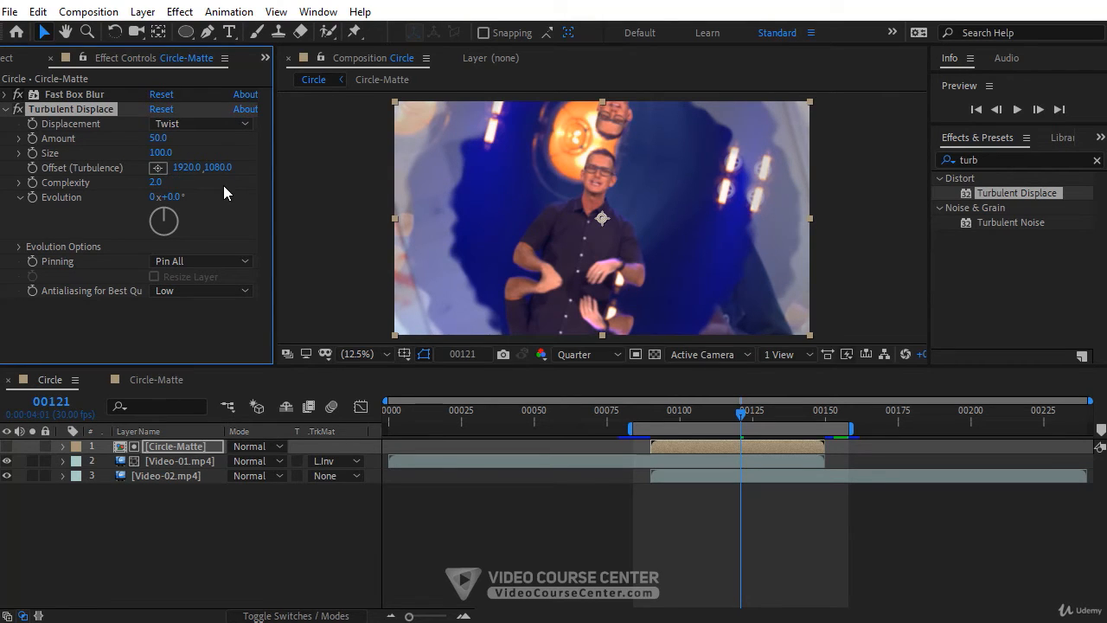
click(665, 520)
key(space)
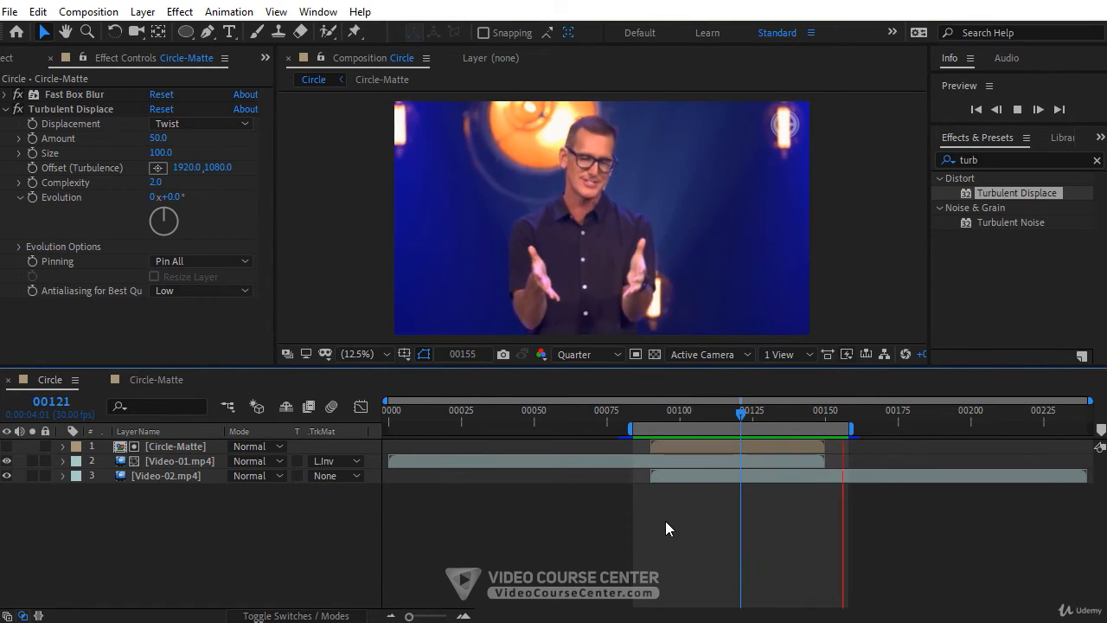
Step: Collapse Turbulent Displace, disable it and Fast Box Blur on Circle-Matte, and stop playback at frame 121
click(6, 109)
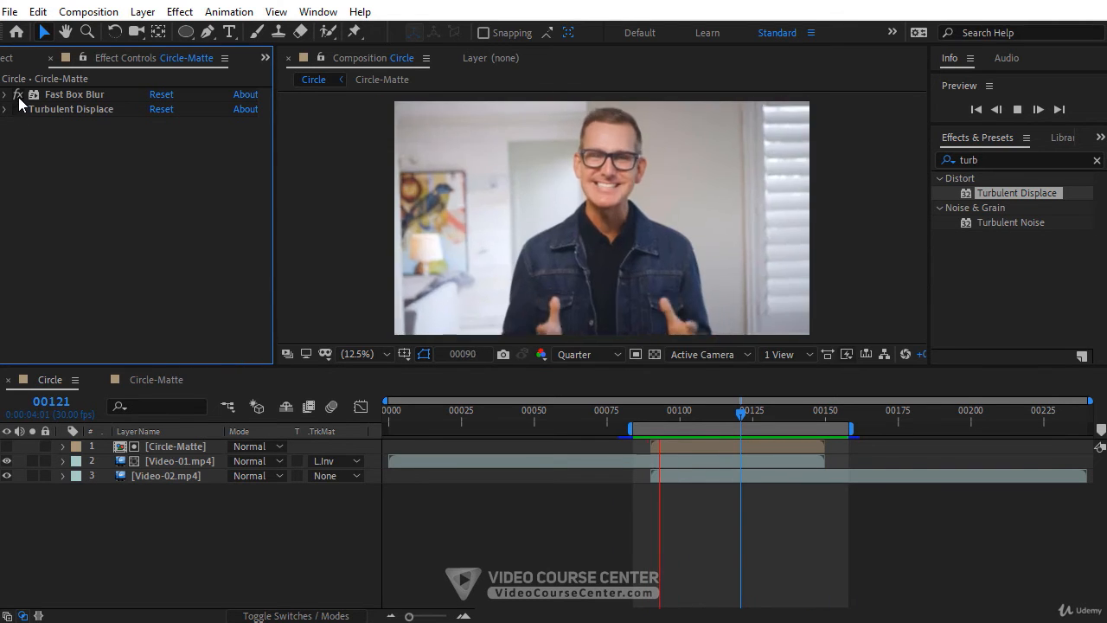
click(18, 94)
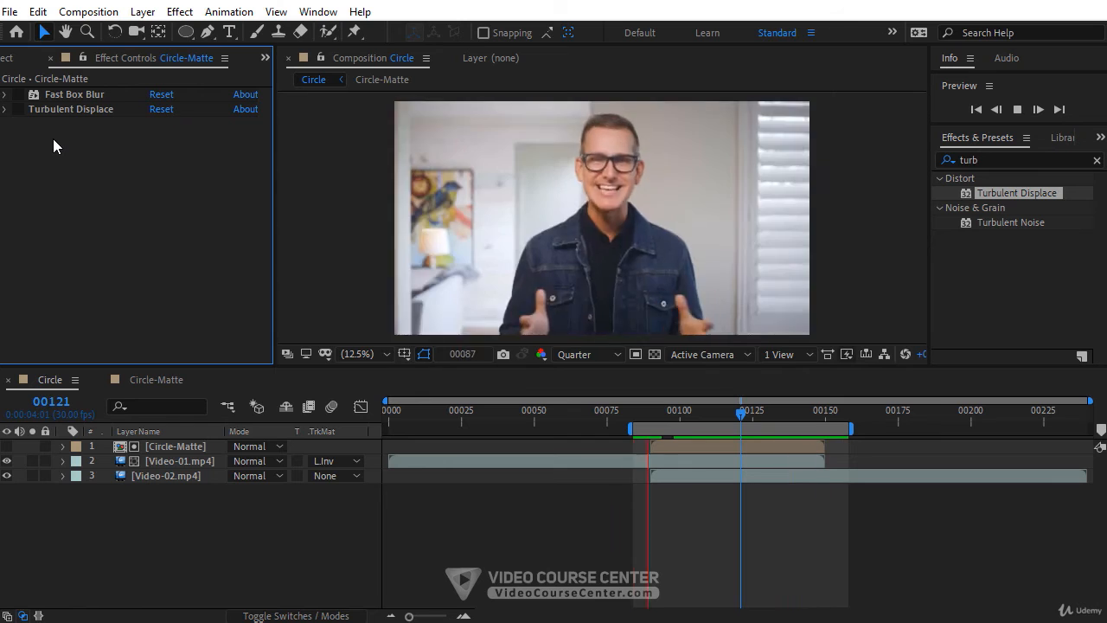
click(740, 413)
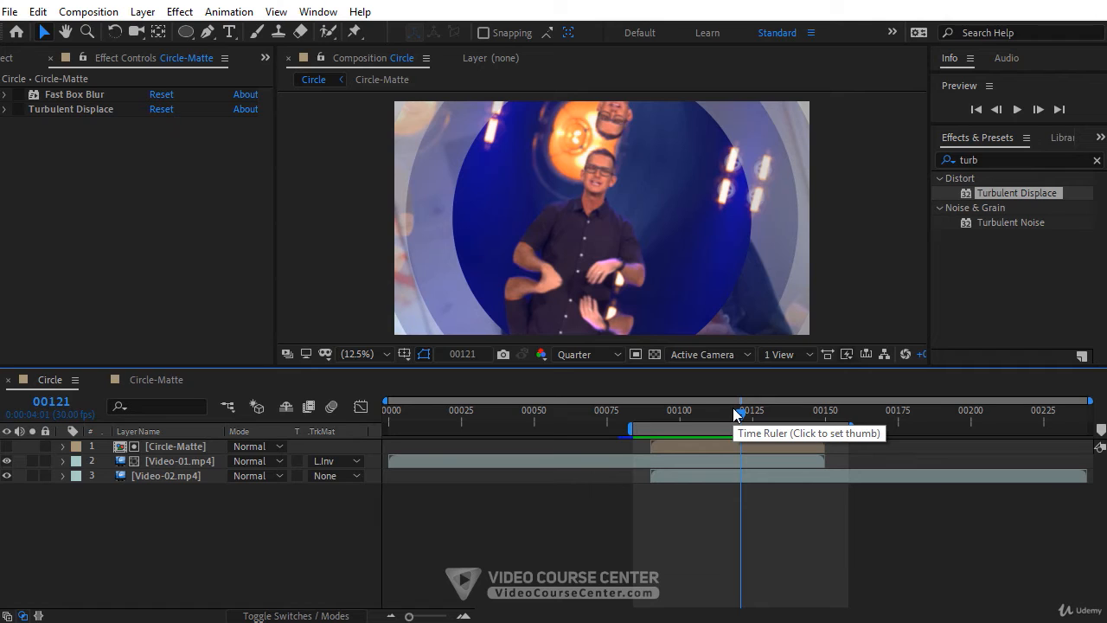
Step: Apply the Color Correction Exposure effect to the Video-01.mp4 layer
click(733, 459)
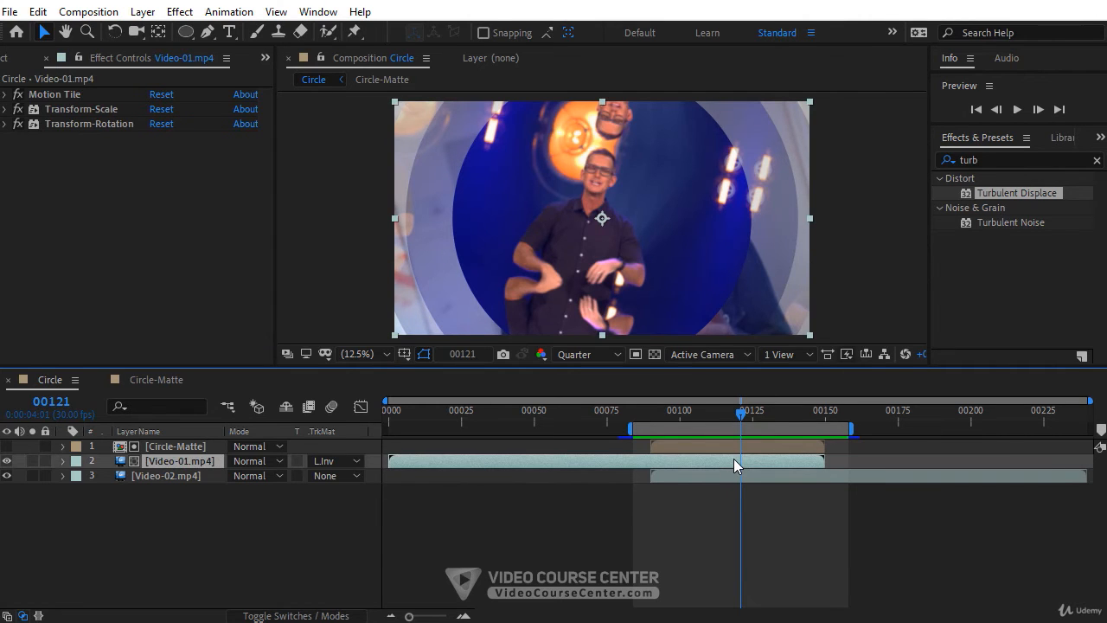
click(966, 159)
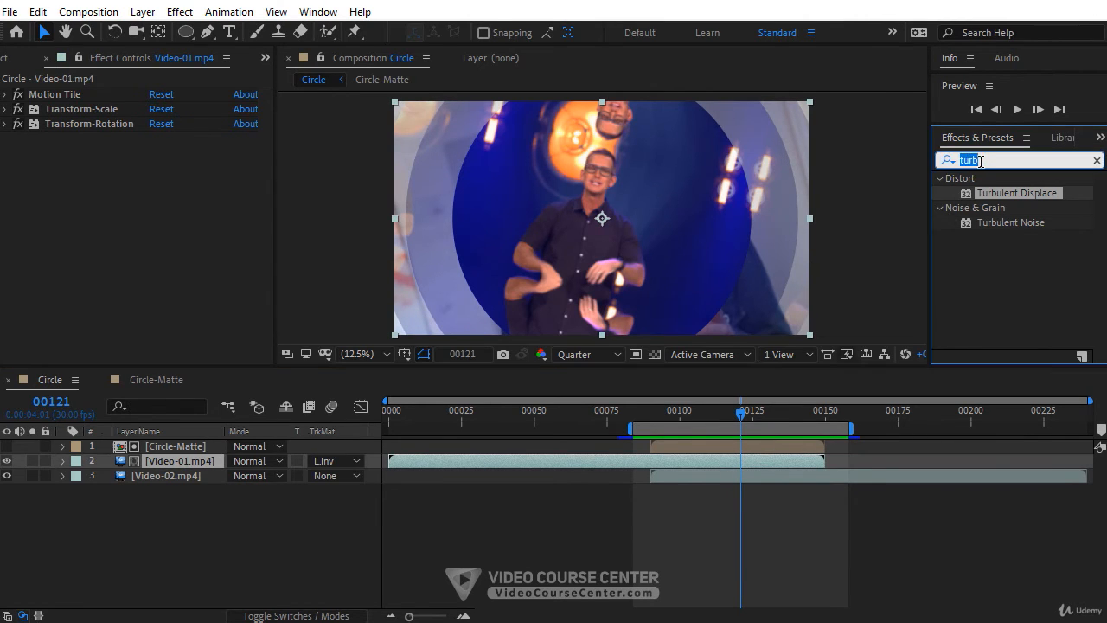
text(exposu)
click(1013, 310)
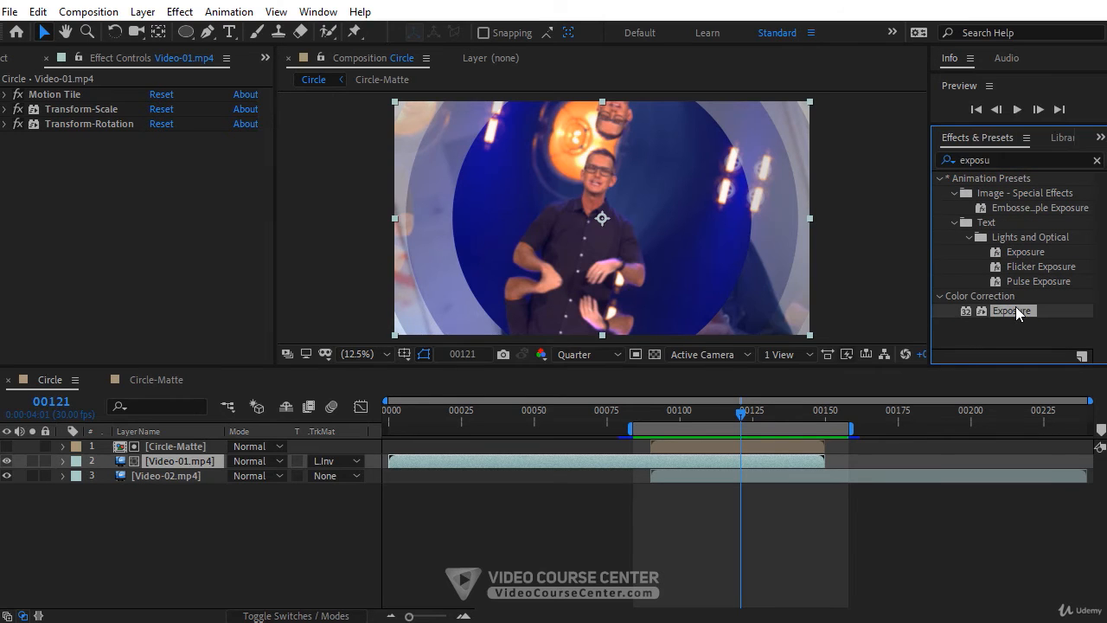
drag(1017, 313, 741, 459)
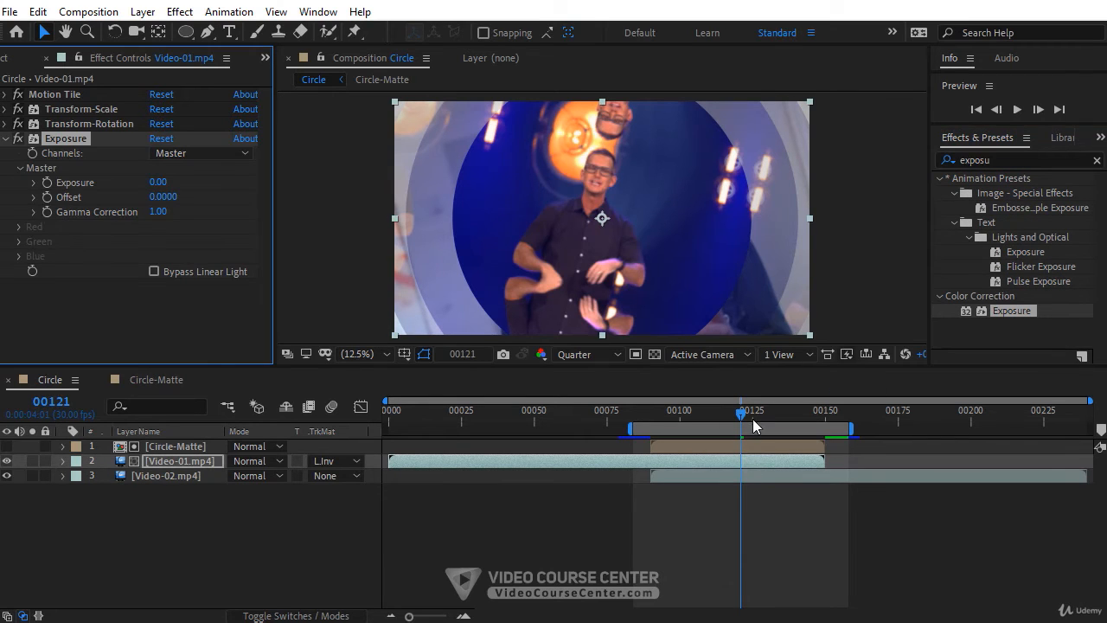
Step: Keyframe Exposure on Video-01.mp4 from 0 at frame 90 to 3 at frame 149, and collapse the effect
drag(749, 415, 656, 415)
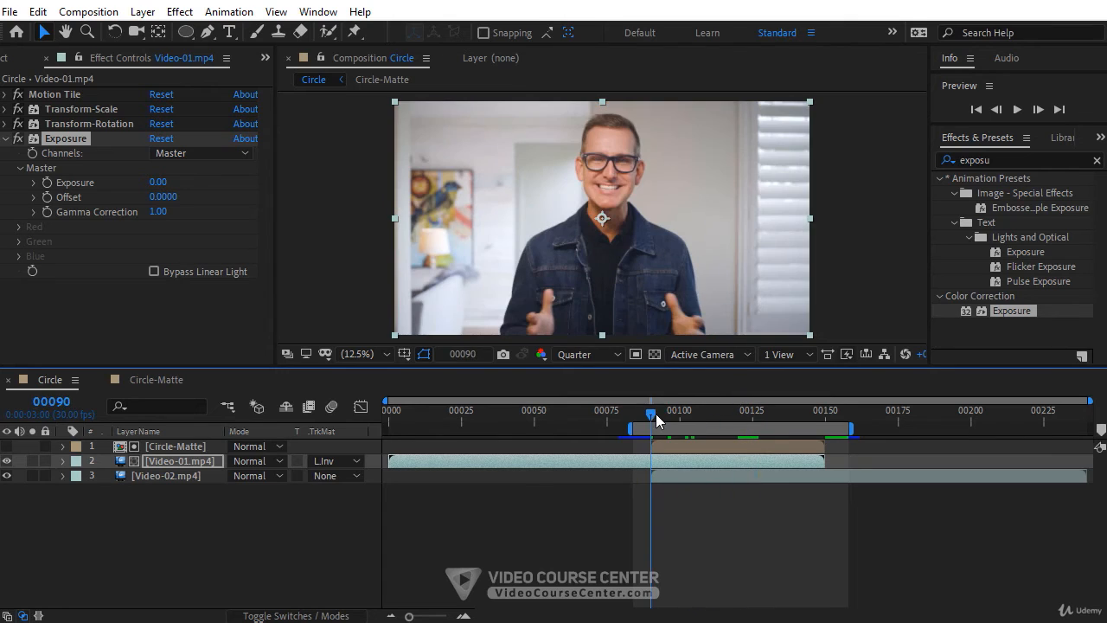
click(48, 183)
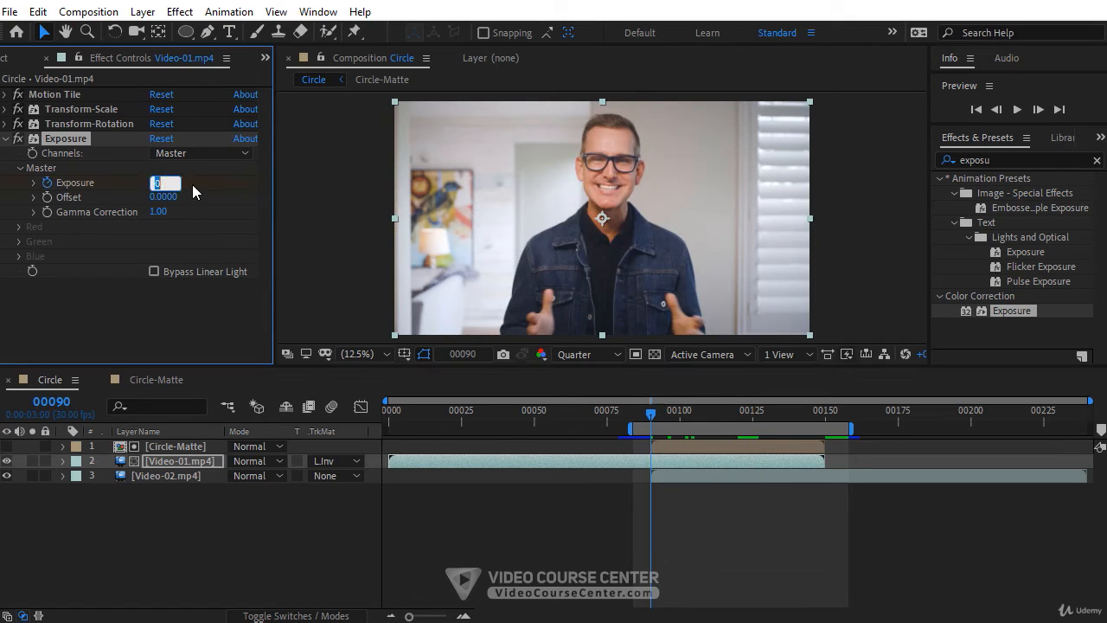
click(192, 184)
drag(697, 416, 798, 413)
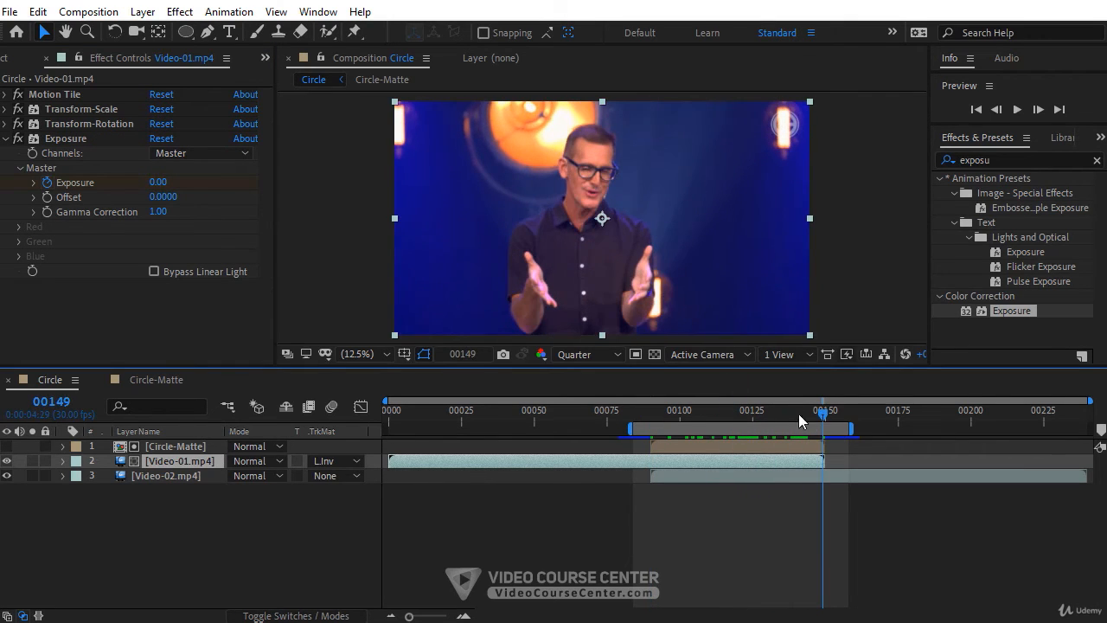
drag(159, 191, 291, 225)
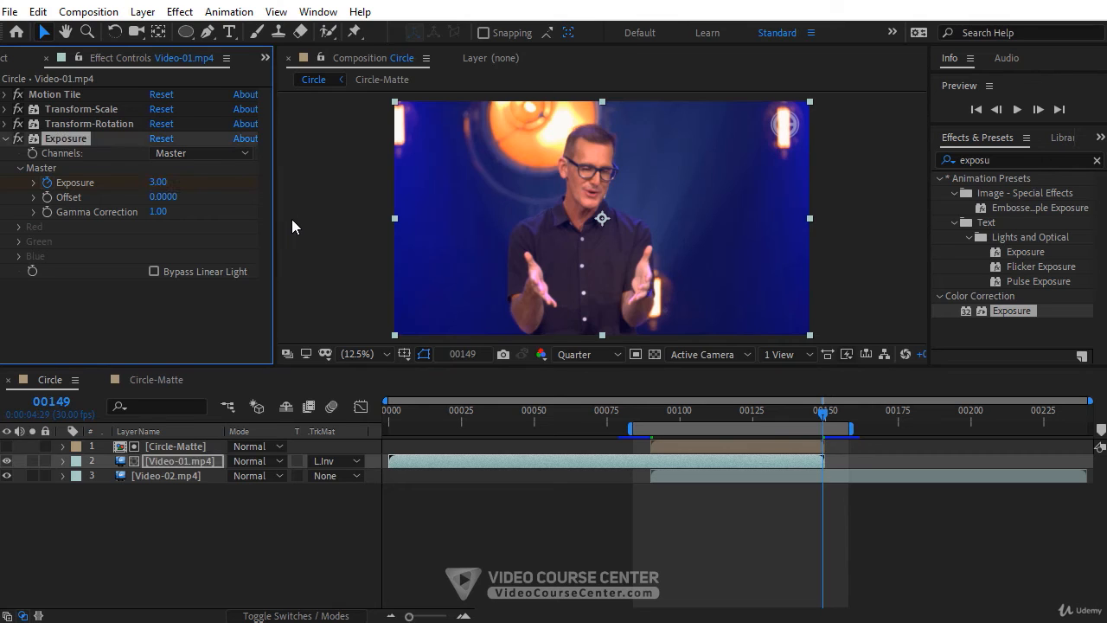
click(8, 141)
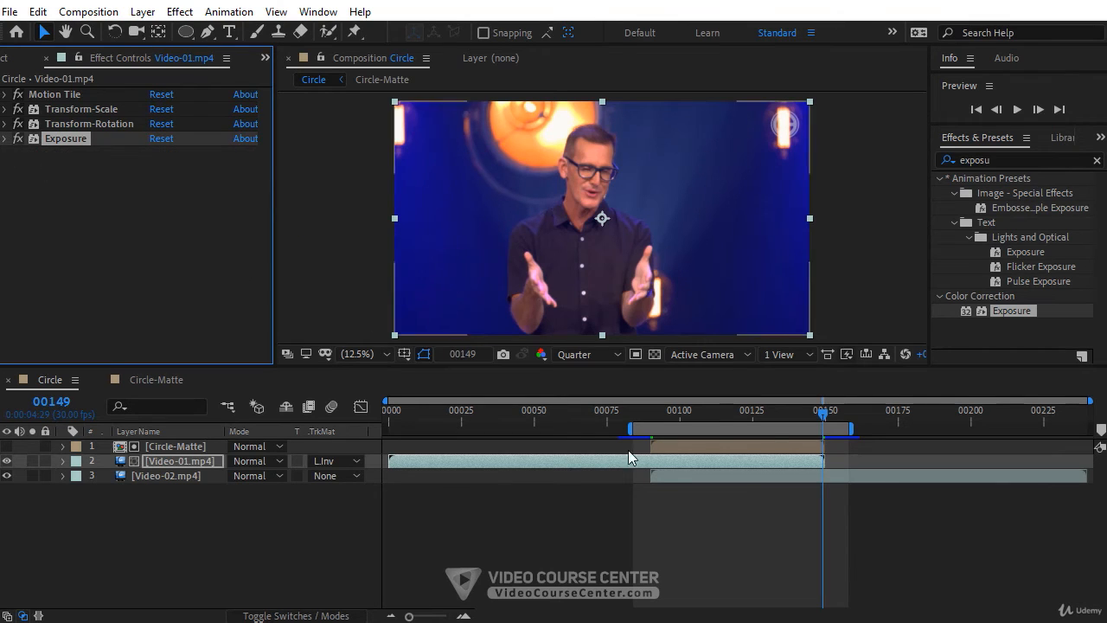
Step: Apply the Exposure effect to Video-02.mp4 and keyframe its Exposure at 0 at frame 149
click(668, 474)
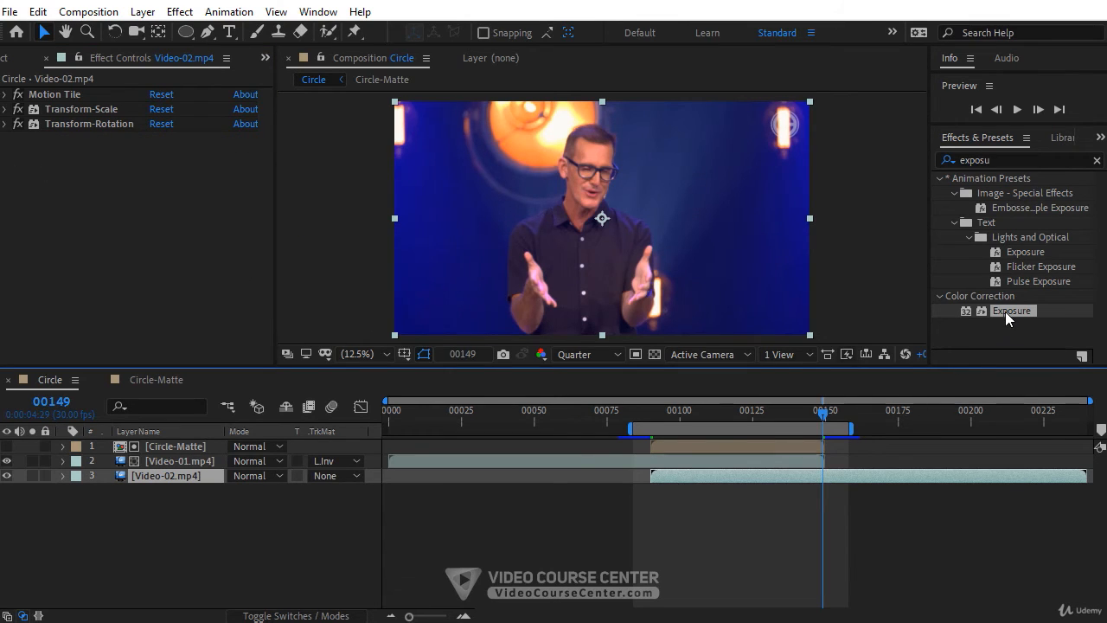
drag(1005, 311, 745, 473)
drag(808, 416, 821, 415)
click(46, 184)
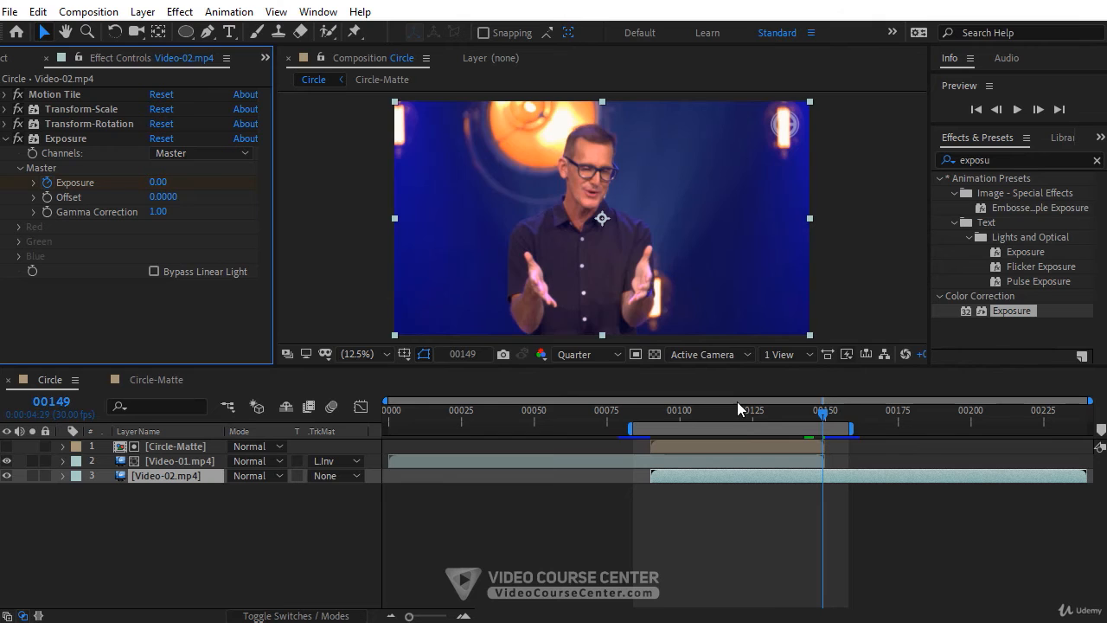
Step: Set Video-02.mp4's Exposure to 3 at frame 90 and collapse the effect
drag(738, 404, 662, 416)
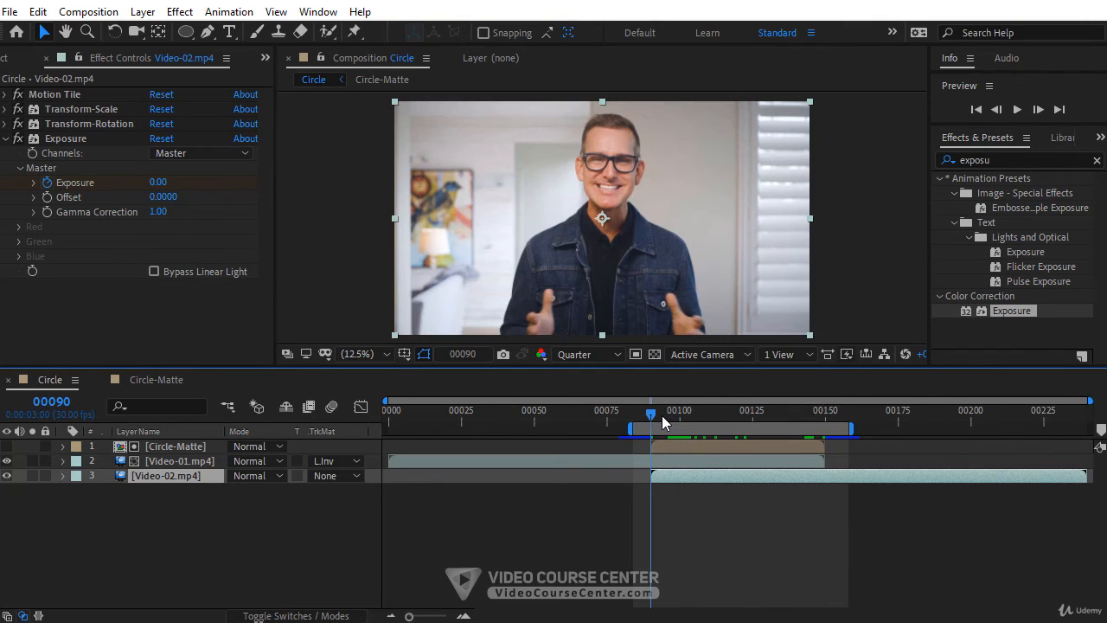
click(157, 182)
text(3)
key(Return)
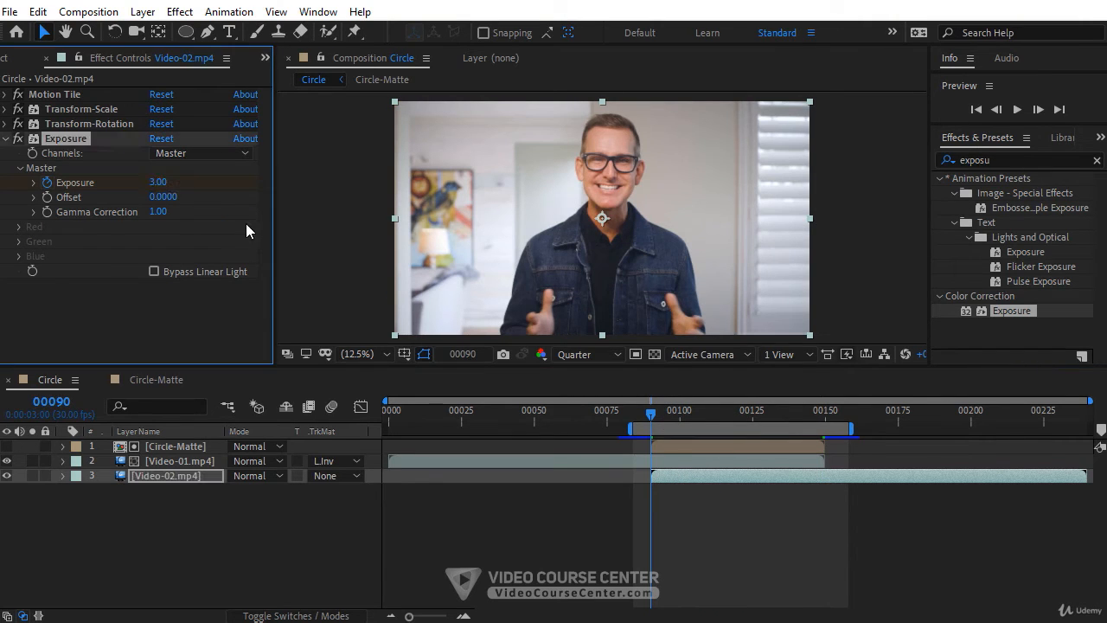
click(6, 138)
Step: Play the transition with the animated exposure on both clips and move to frame 120
click(677, 515)
key(space)
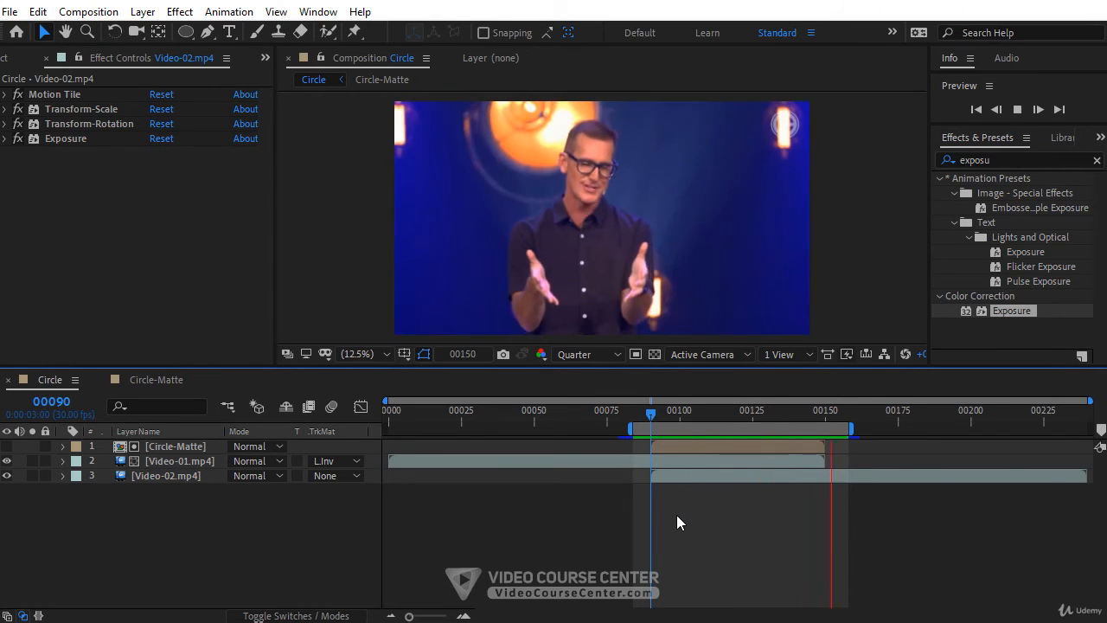
key(space)
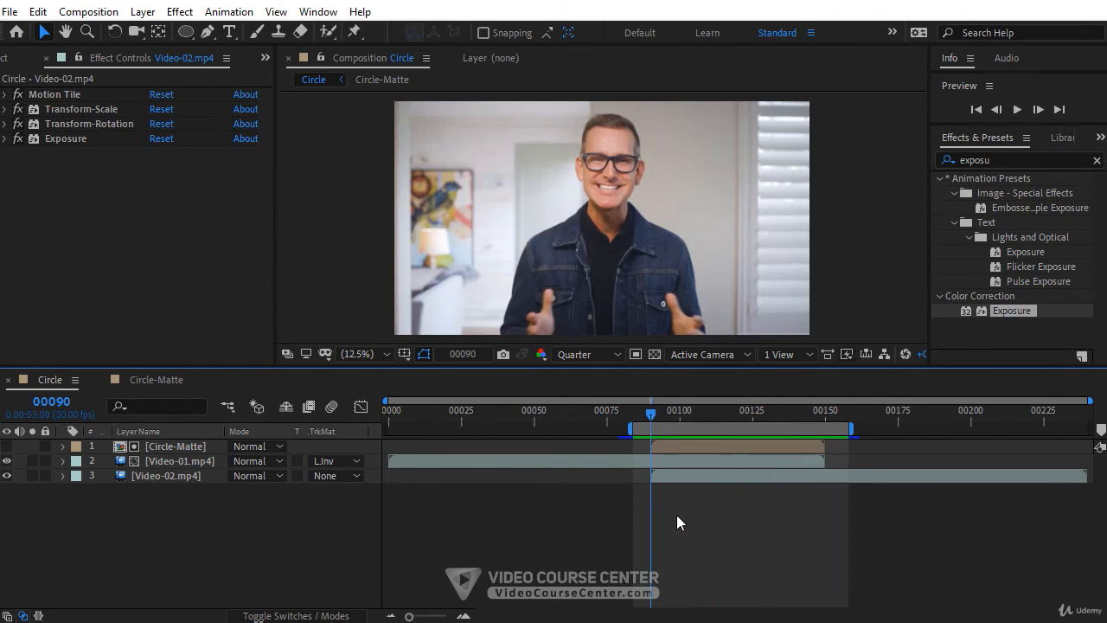
drag(726, 414, 739, 414)
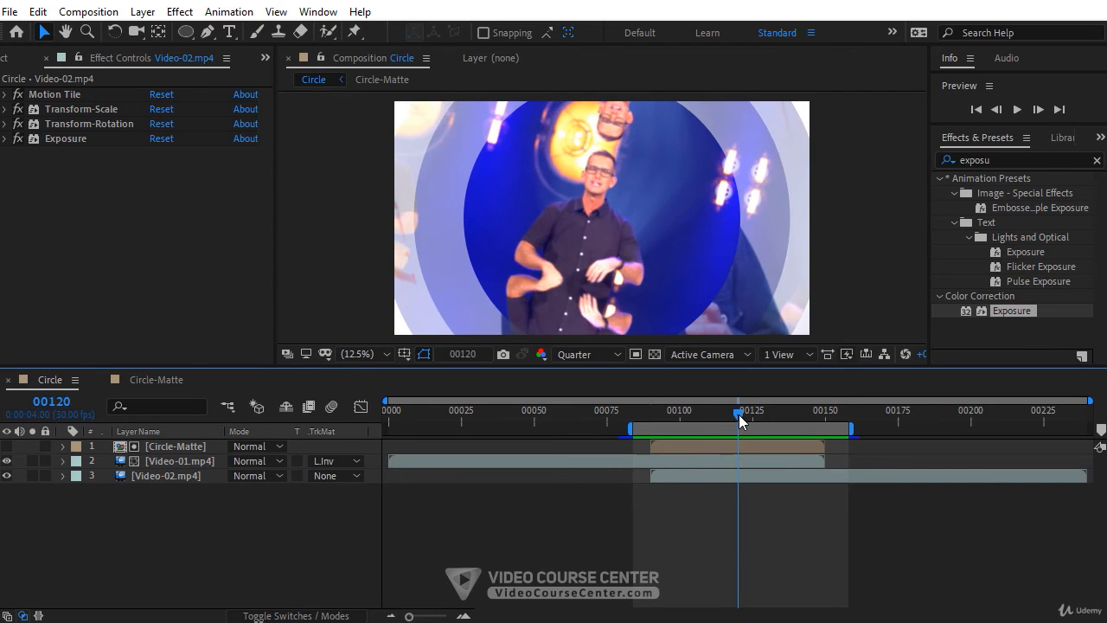
Step: Apply the Tint effect to Video-01.mp4 and set its Map White To color to a light green
click(765, 460)
double_click(983, 161)
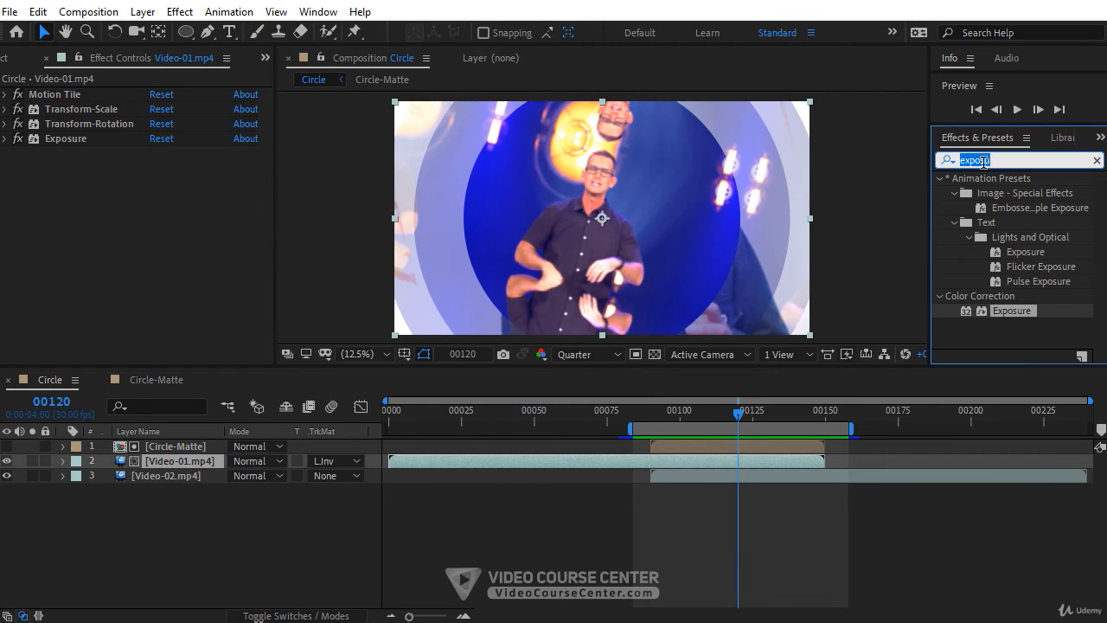
text(tint)
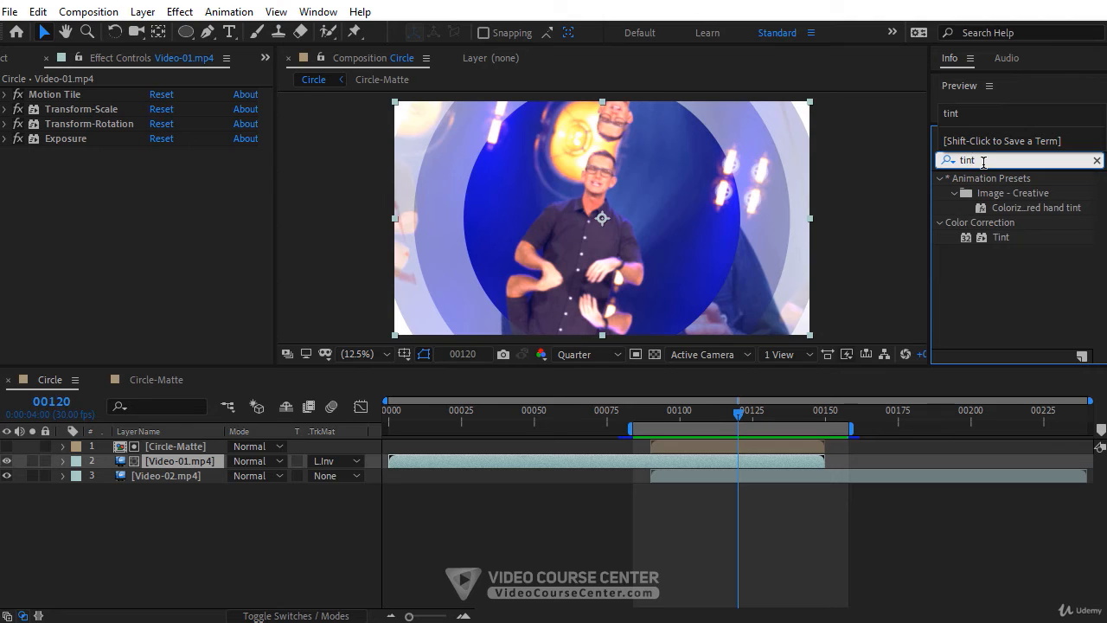
drag(1003, 238, 725, 461)
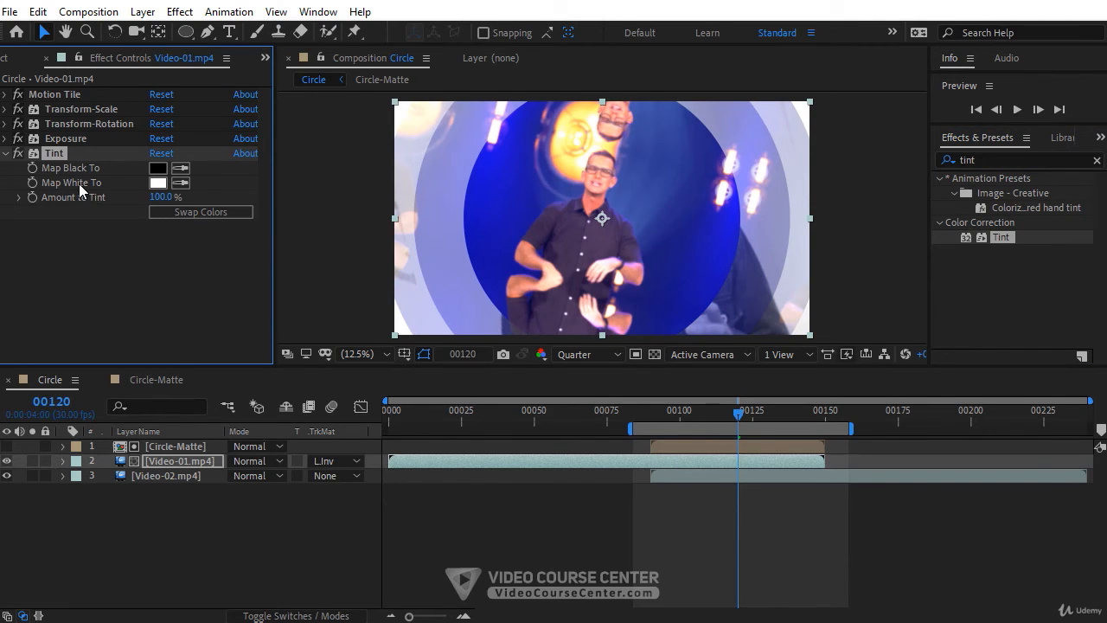
click(157, 183)
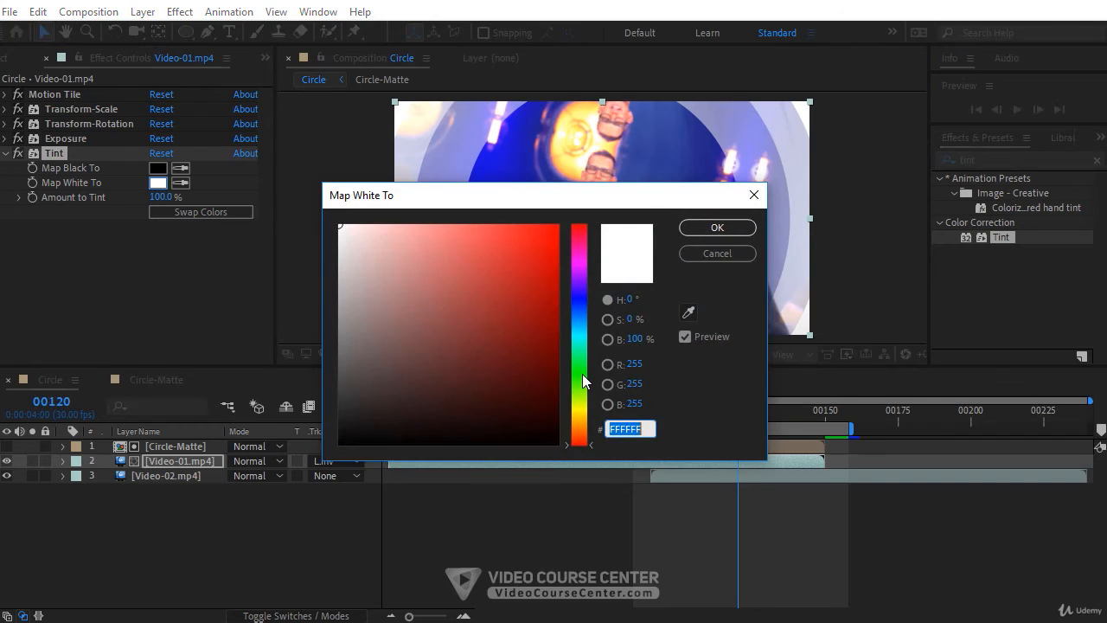
click(581, 374)
click(472, 226)
click(717, 227)
Step: Keyframe Amount to Tint on Video-01.mp4 from 0% at frame 90 to 100% at frame 149, and collapse the effect
drag(739, 407, 650, 409)
click(161, 198)
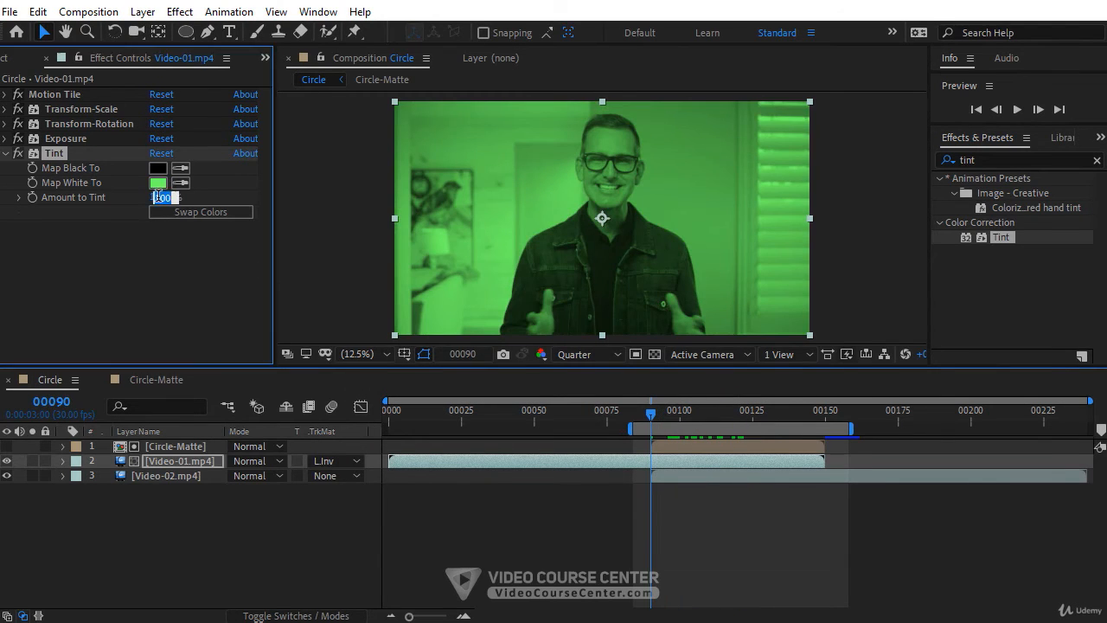
text(0)
key(Return)
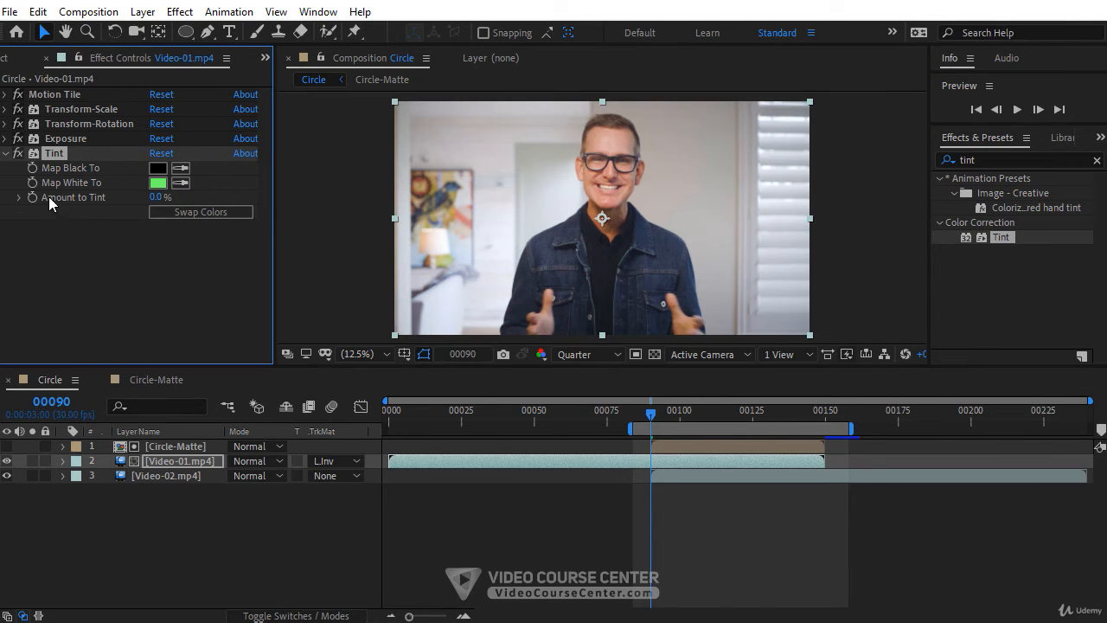
drag(655, 412, 822, 410)
drag(159, 200, 273, 197)
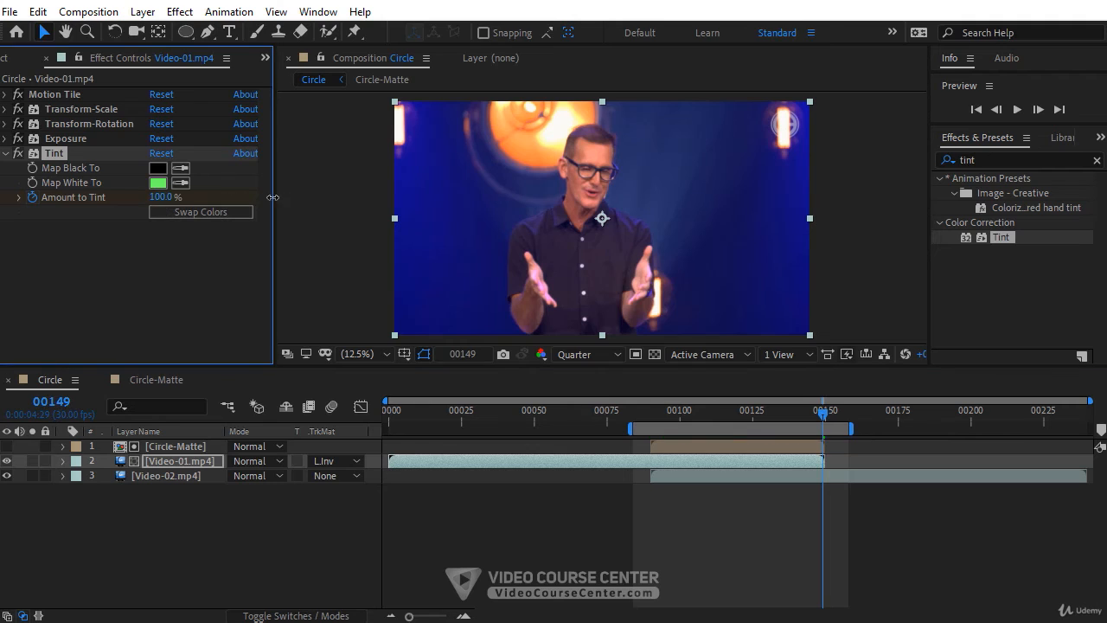
click(6, 154)
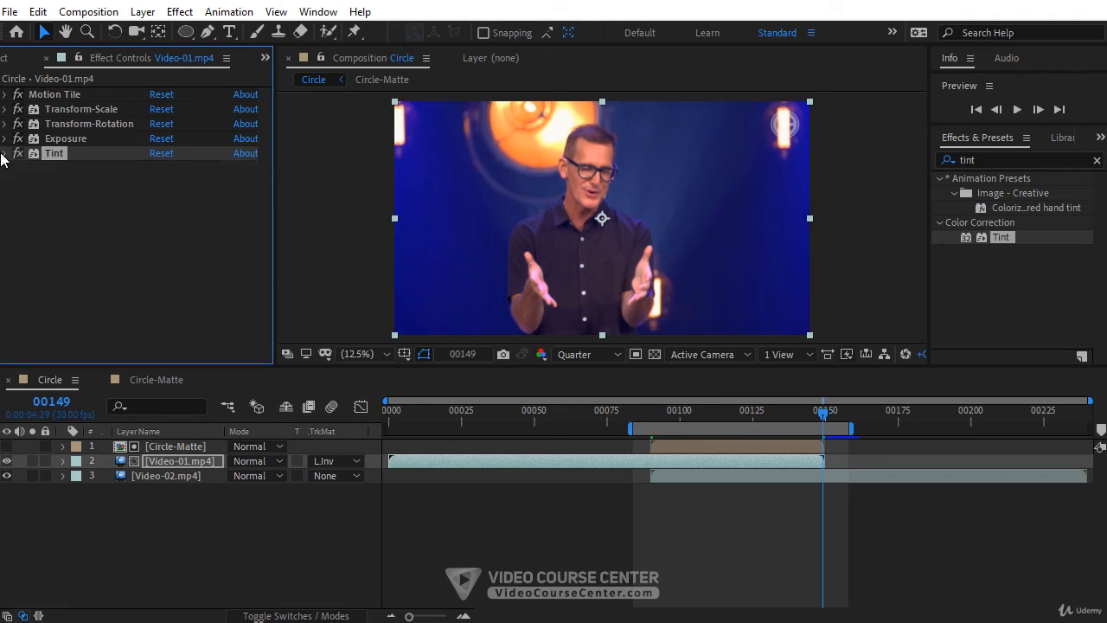
Step: Apply the Tint effect to Video-02.mp4 and set its Map White To color to a bright green
click(746, 476)
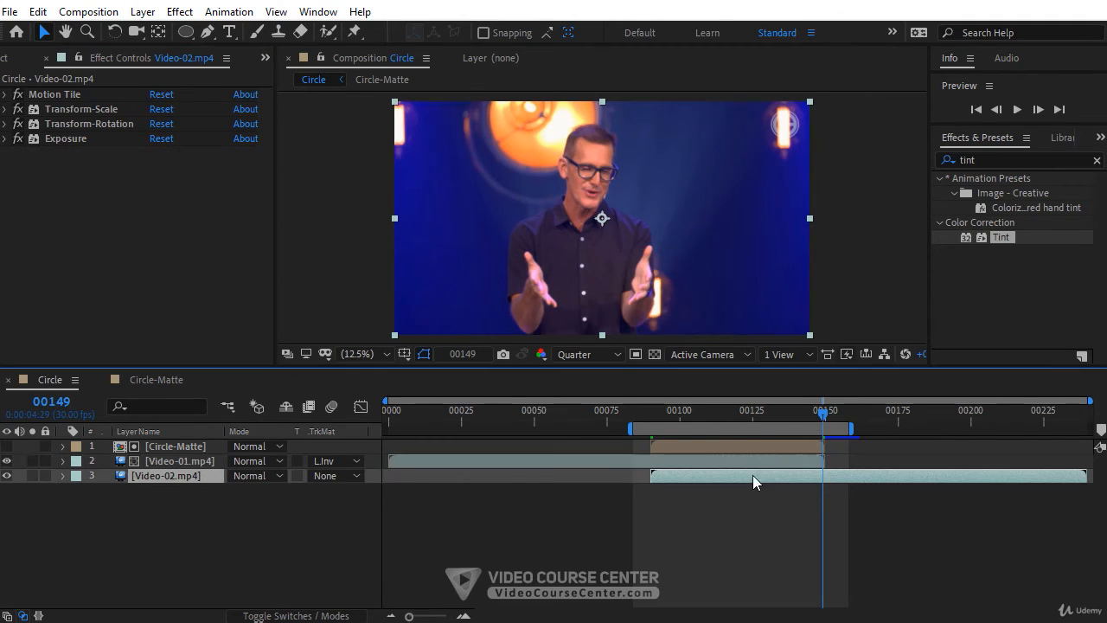
drag(999, 235, 733, 471)
mouse_move(806, 412)
mouse_down()
mouse_move(791, 411)
mouse_move(822, 414)
mouse_up()
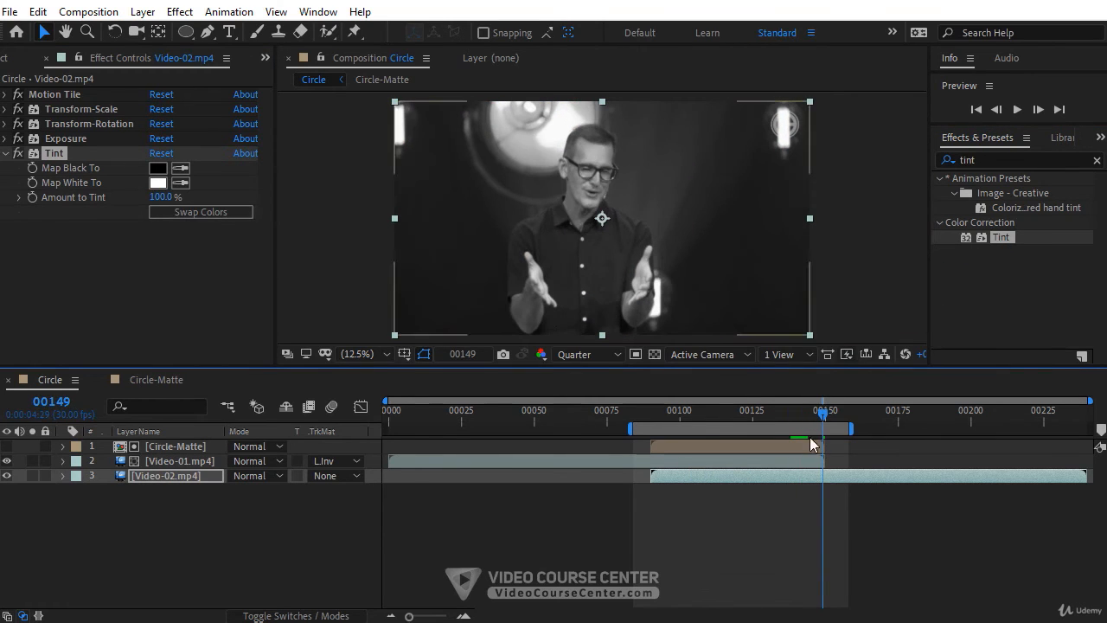
click(158, 183)
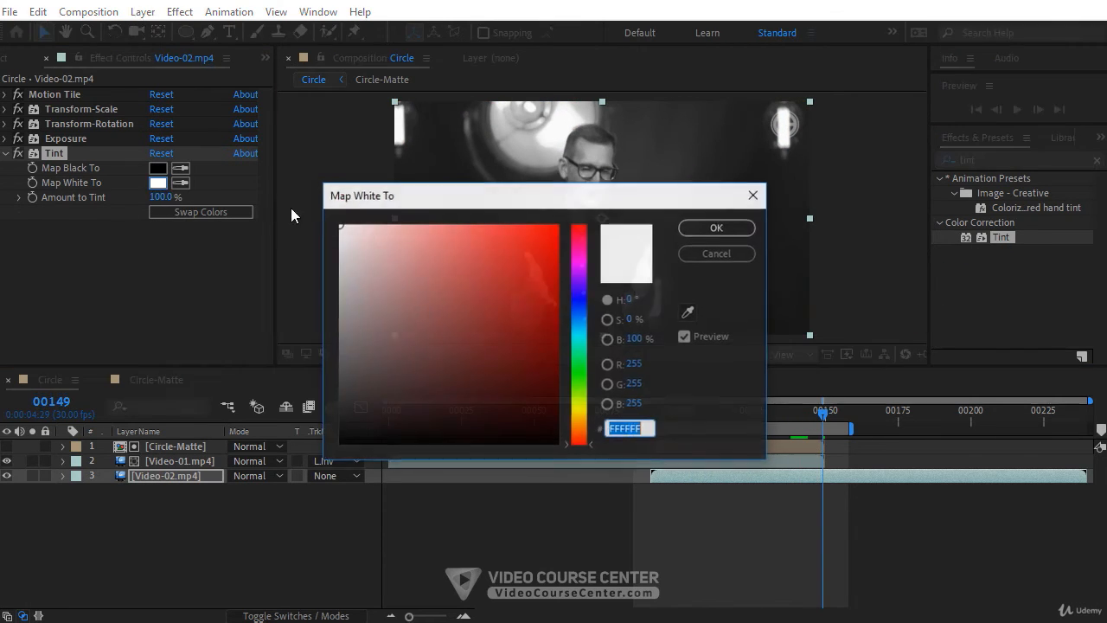
click(510, 381)
click(486, 222)
click(701, 222)
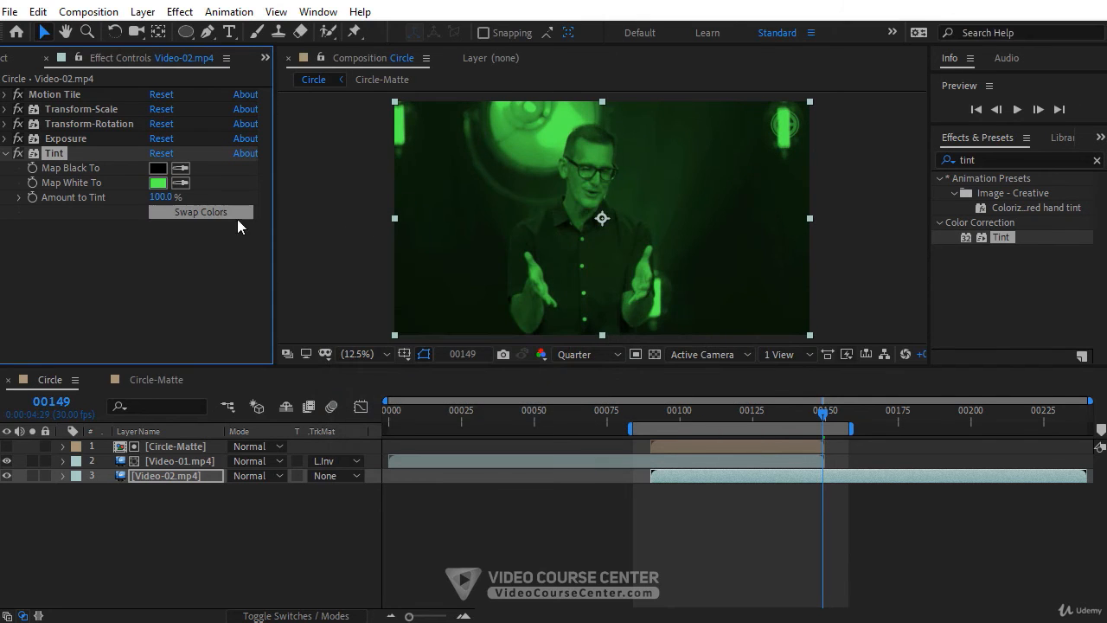
Step: Keyframe Amount to Tint on Video-02.mp4 at 100% at frame 90 and 0% at frame 149, and collapse the effect
click(161, 197)
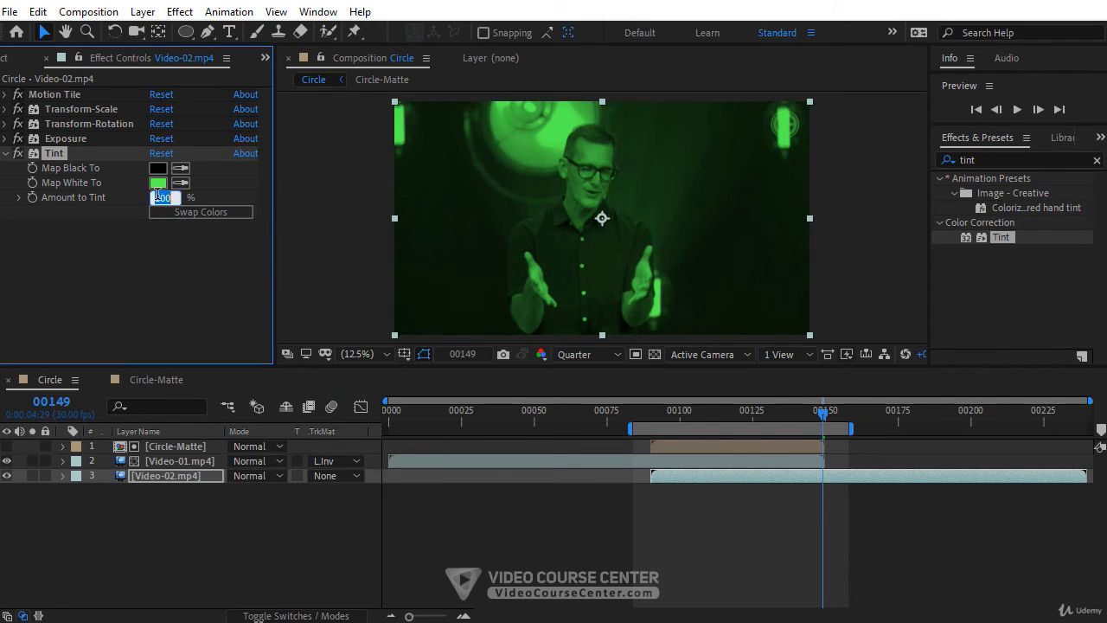
text(0)
key(Return)
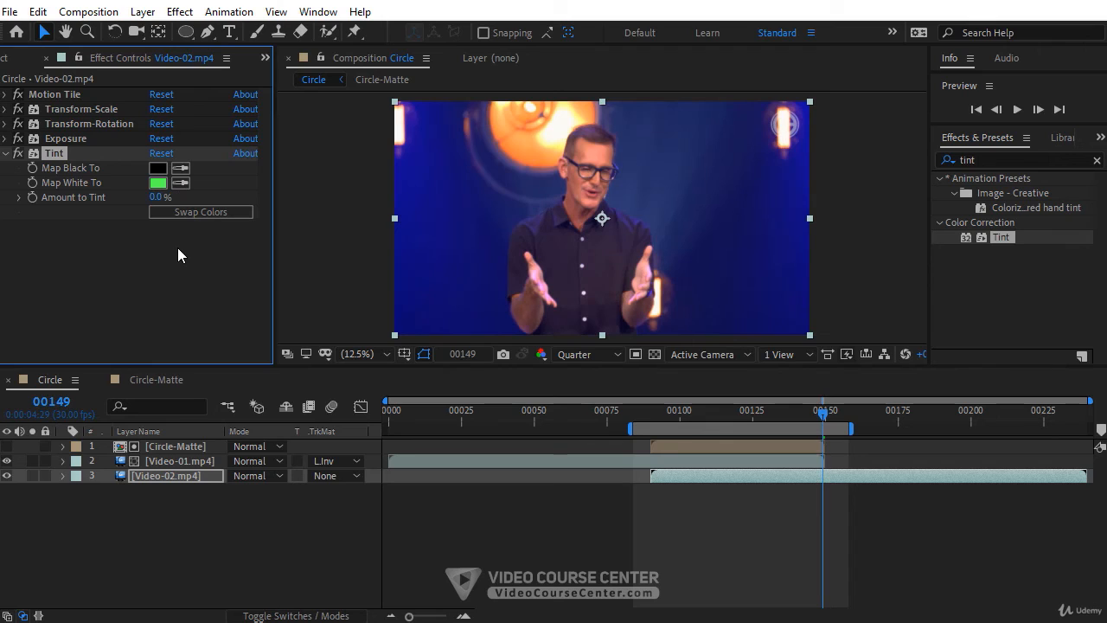
click(32, 197)
click(650, 410)
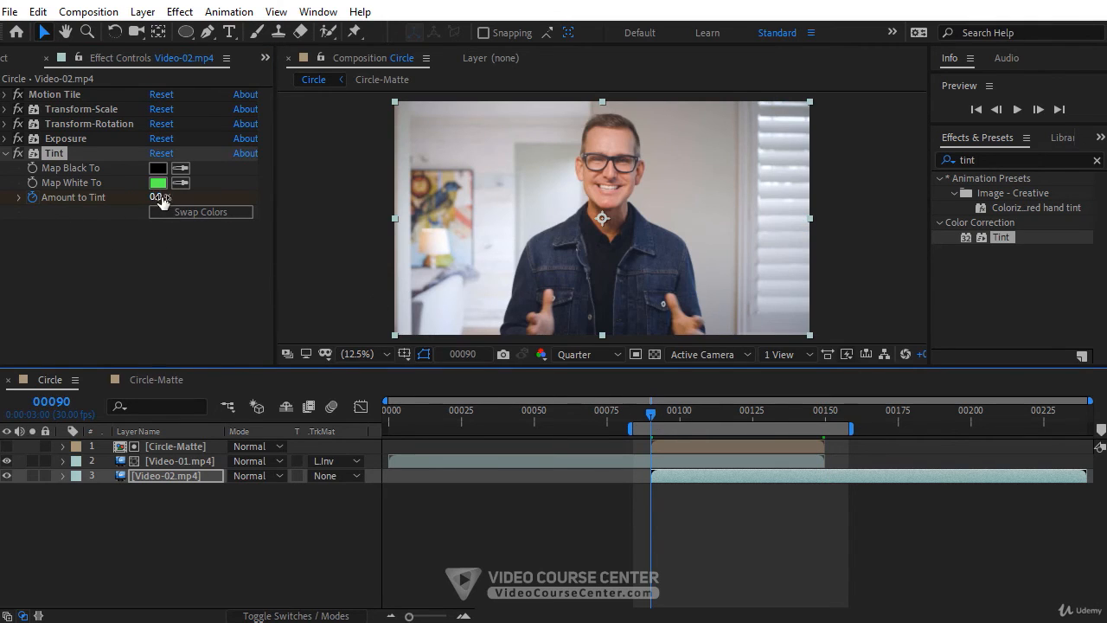
drag(157, 197, 283, 198)
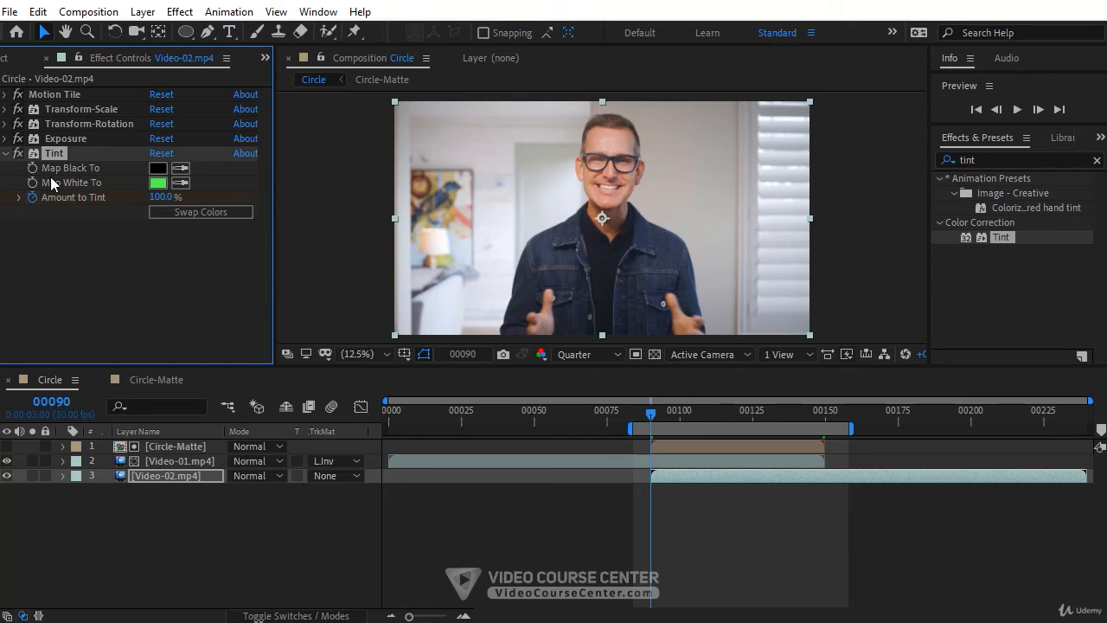
click(6, 153)
Step: Play the transition with the animated green tint on both clips and move to frame 120
click(723, 536)
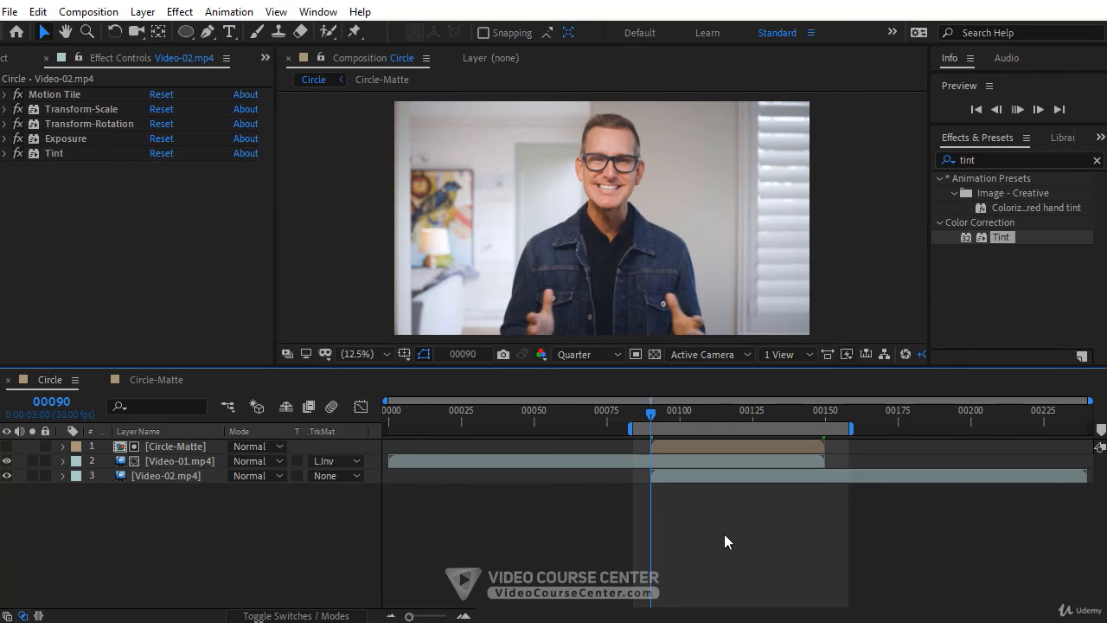
key(space)
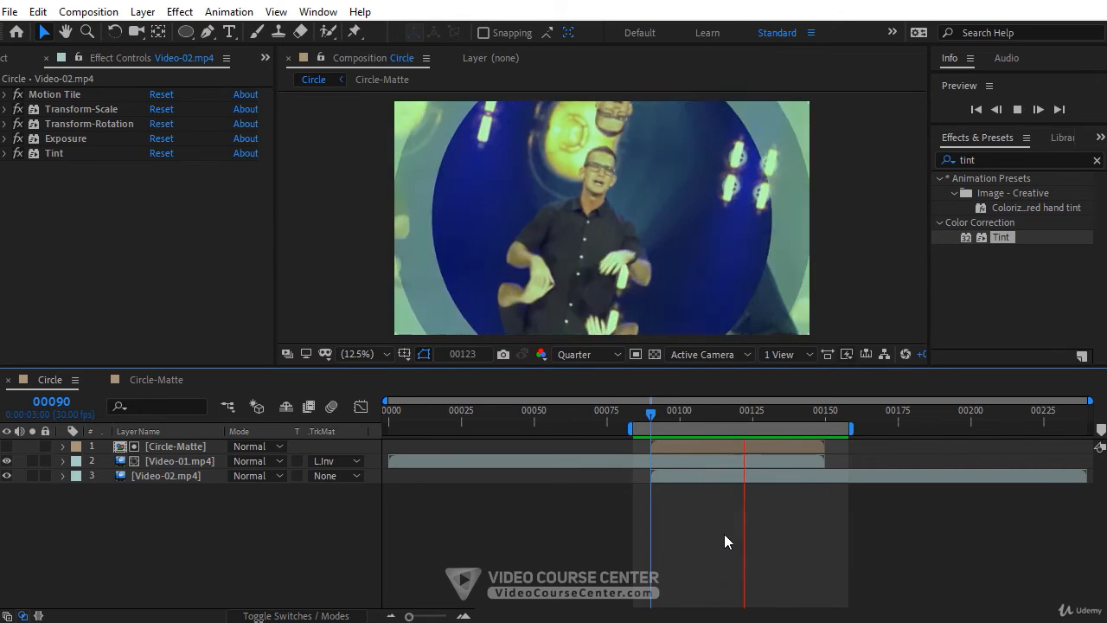
key(space)
drag(724, 413, 737, 412)
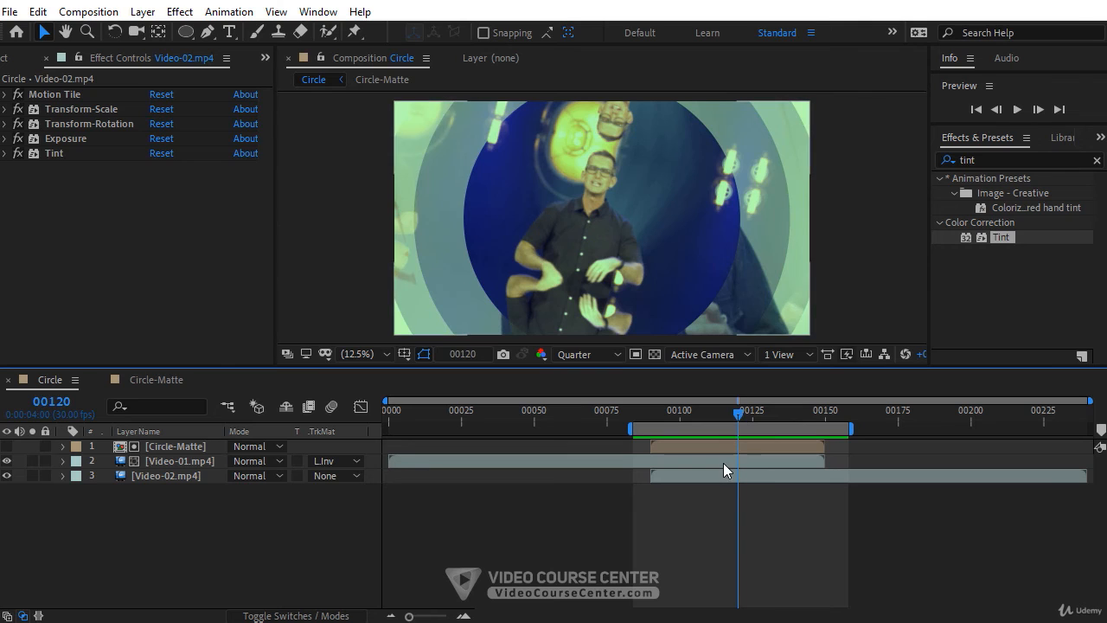
Step: Apply the Camera Lens Blur effect to Video-01.mp4
click(723, 461)
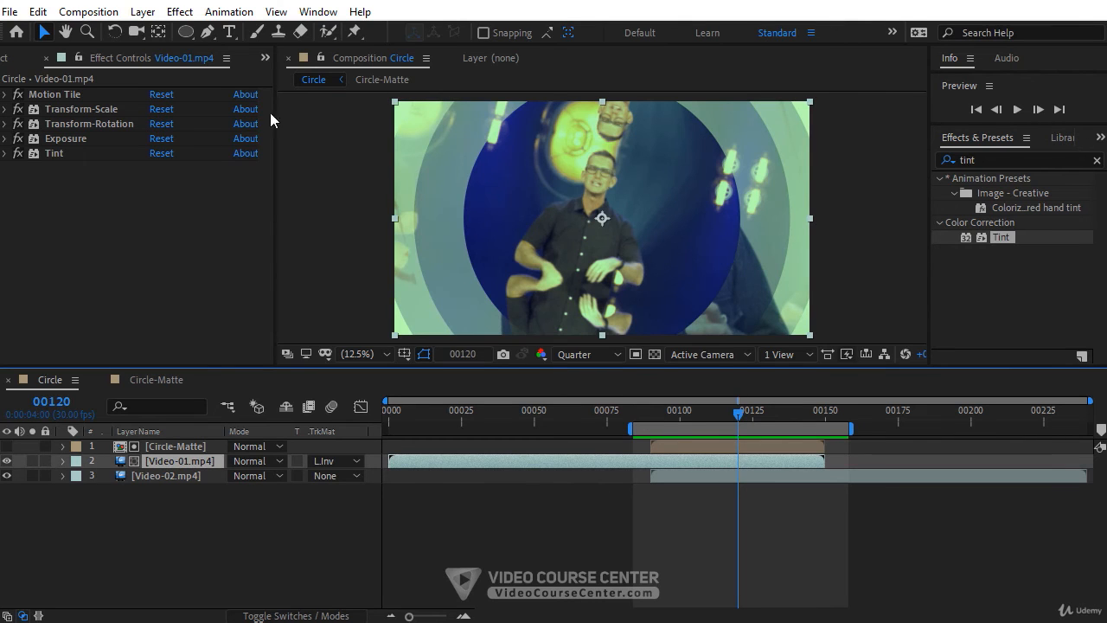
click(179, 12)
mouse_move(251, 132)
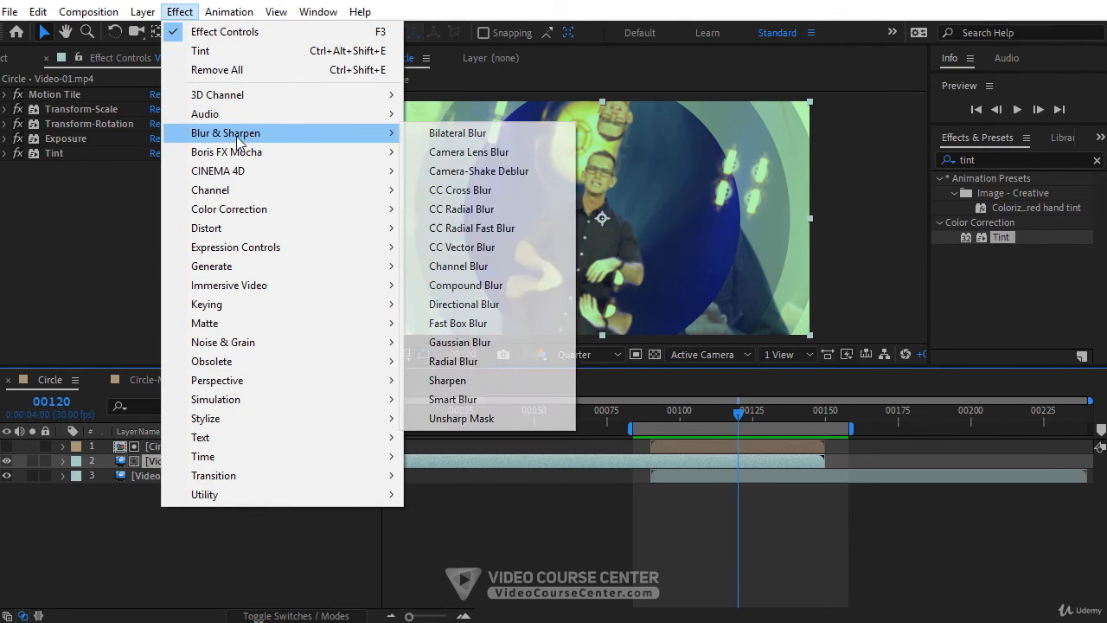
click(467, 152)
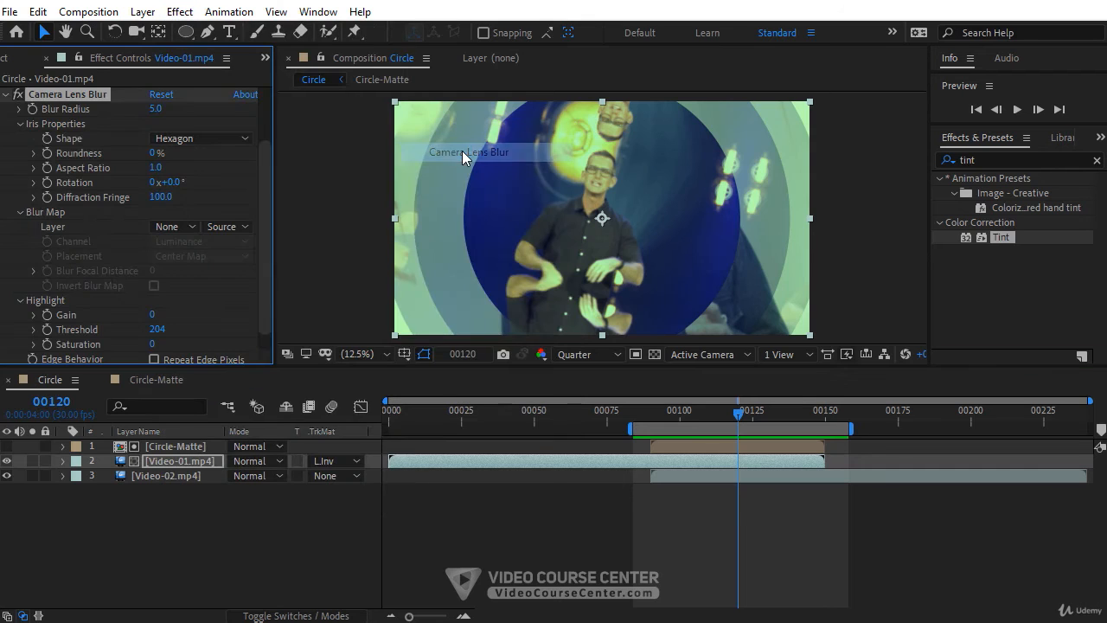
scroll(258, 89, up, 3)
Step: Keyframe Video-01.mp4's Blur Radius at 0 at frame 90 and enable Repeat Edge Pixels for its Camera Lens Blur
click(650, 415)
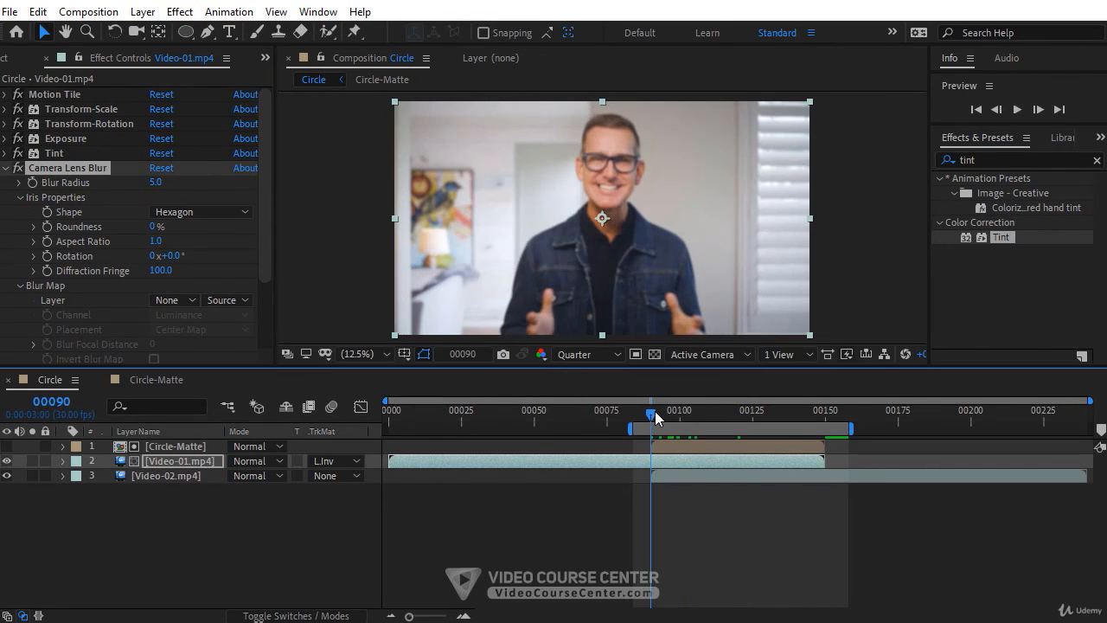
click(156, 183)
text(0)
key(Return)
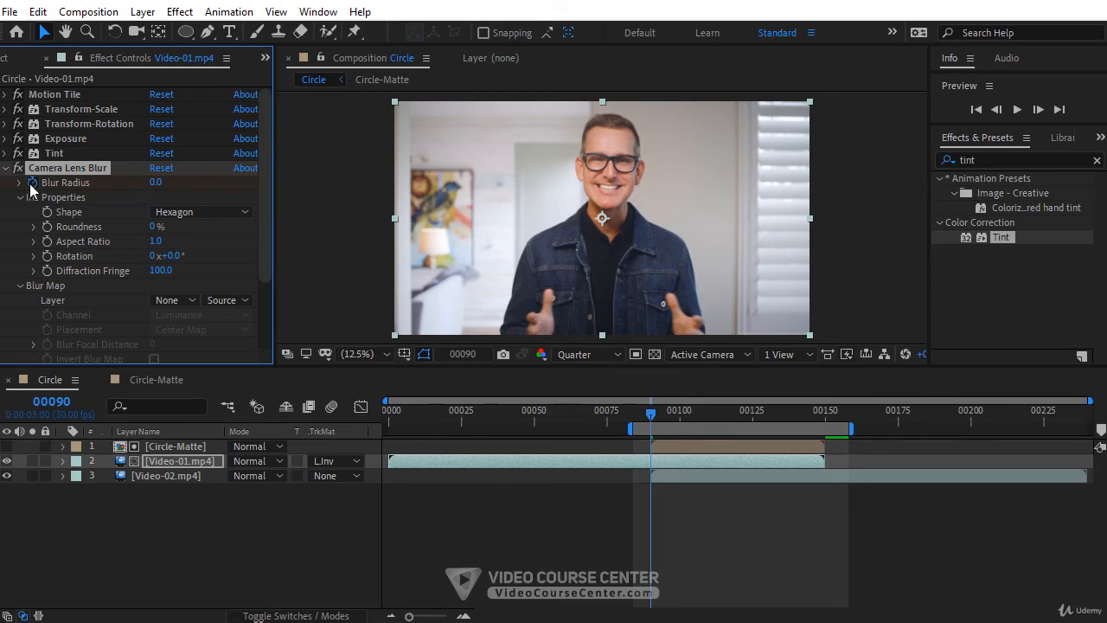
drag(266, 218, 268, 186)
click(154, 342)
Step: Set Video-01.mp4's Blur Radius to 50 at frame 149 and collapse the Camera Lens Blur effect
drag(638, 415, 822, 415)
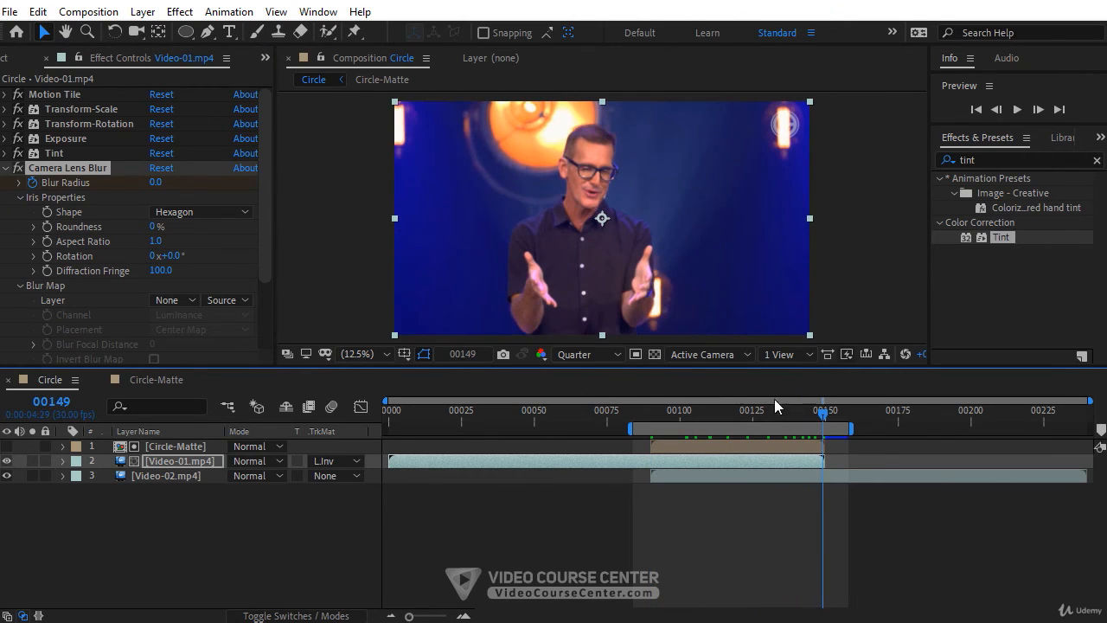
click(155, 182)
text(50)
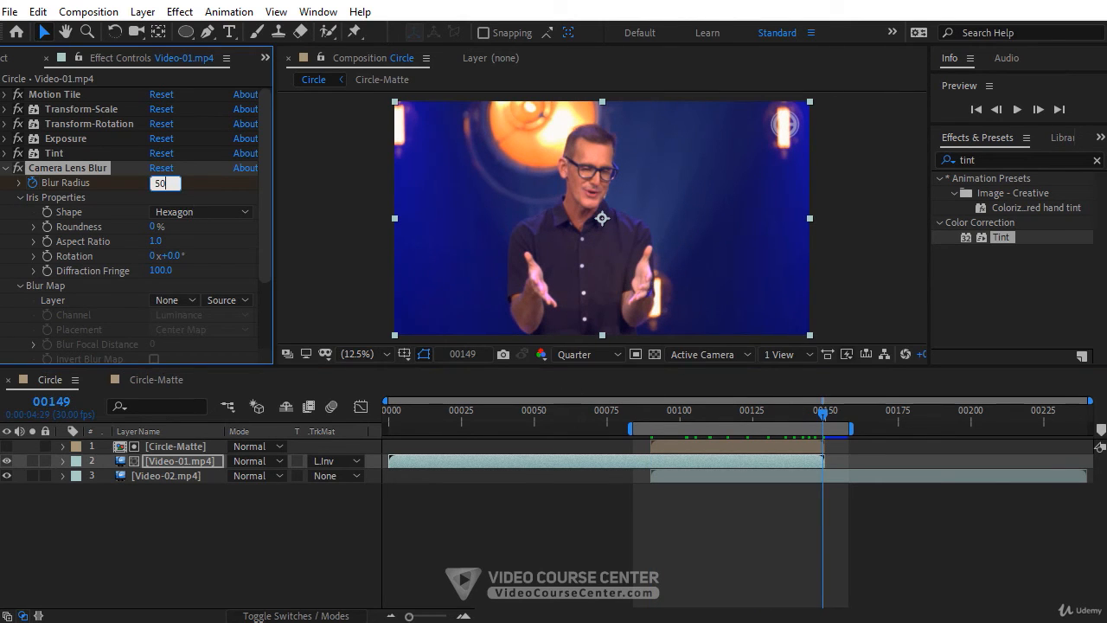
key(Return)
click(6, 167)
Step: Apply the Camera Lens Blur effect to Video-02.mp4
click(691, 477)
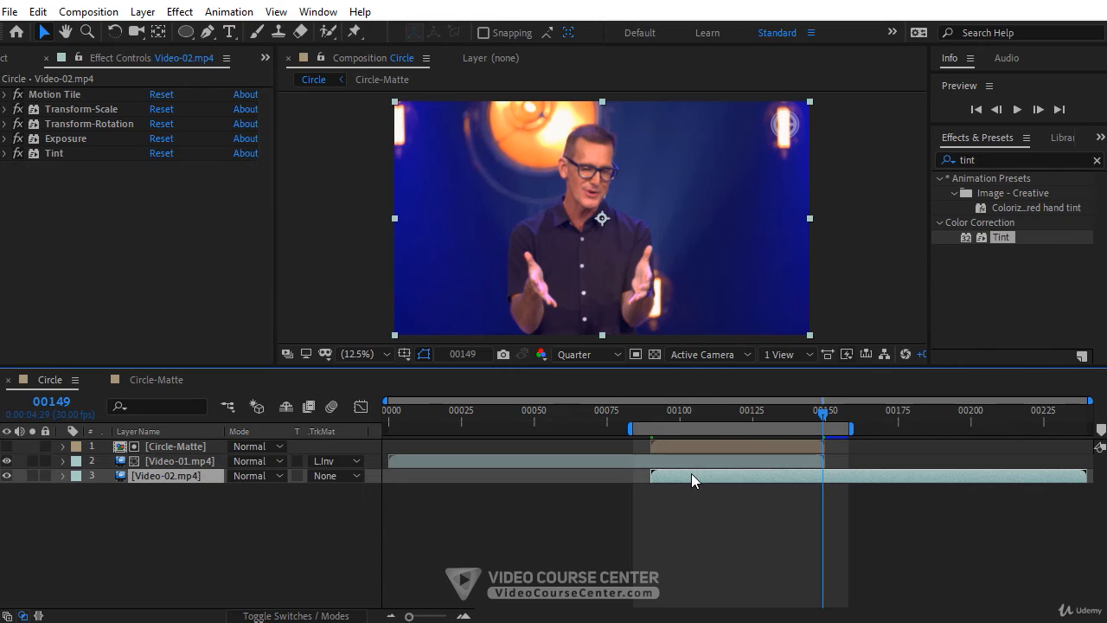
click(180, 11)
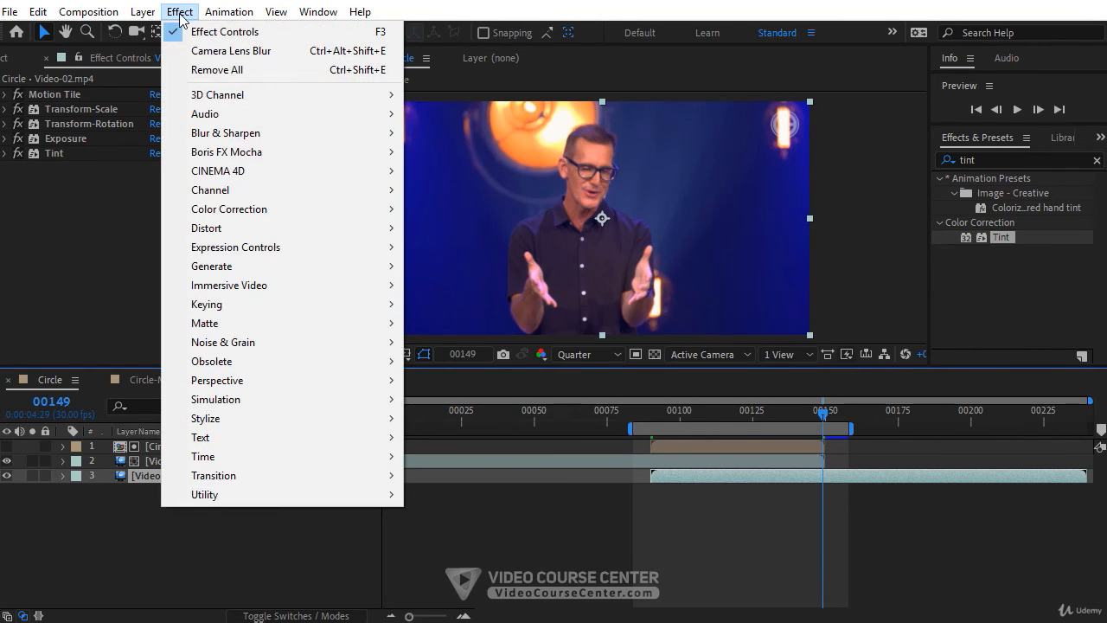
mouse_move(361, 141)
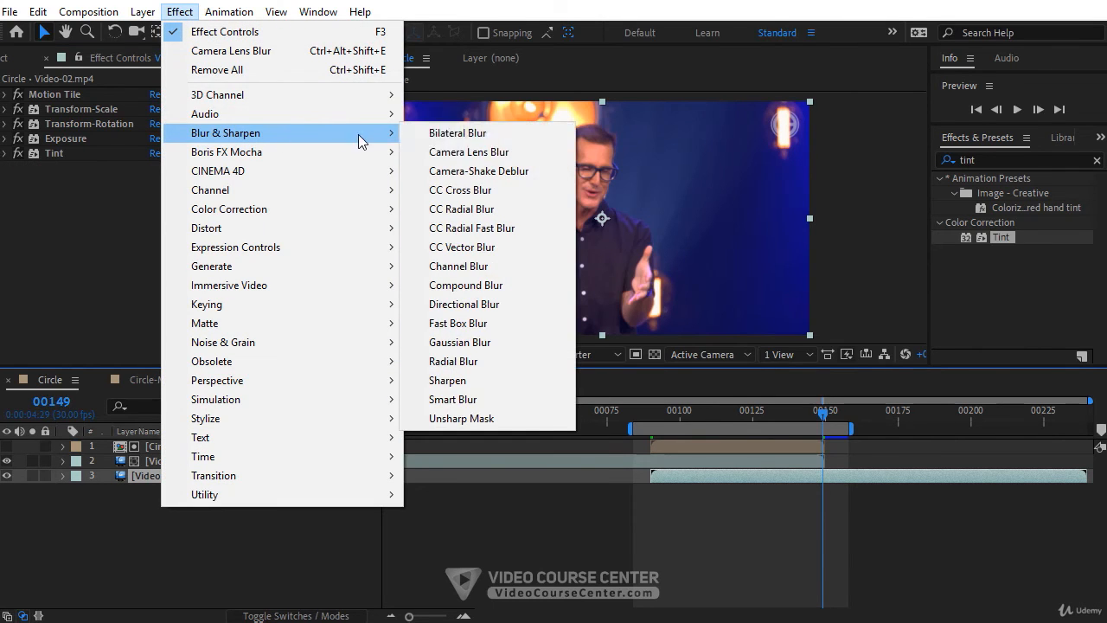
click(489, 152)
drag(258, 148, 258, 103)
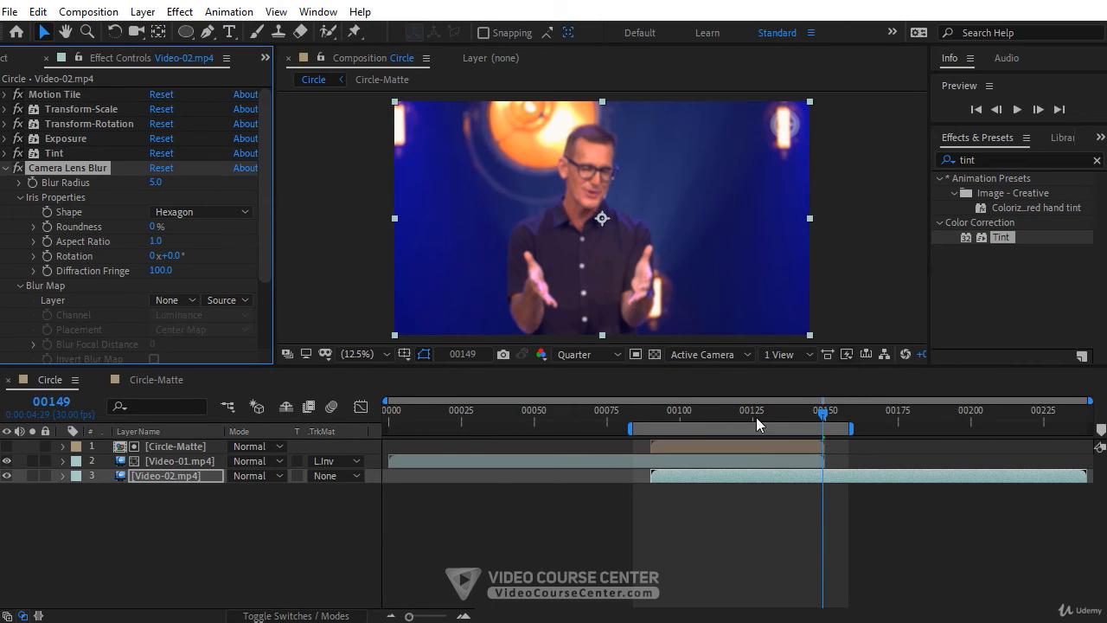
Step: Keyframe Video-02.mp4's Blur Radius at 0 at frame 149 and enable Repeat Edge Pixels for its Camera Lens Blur
click(161, 184)
text(0)
key(Return)
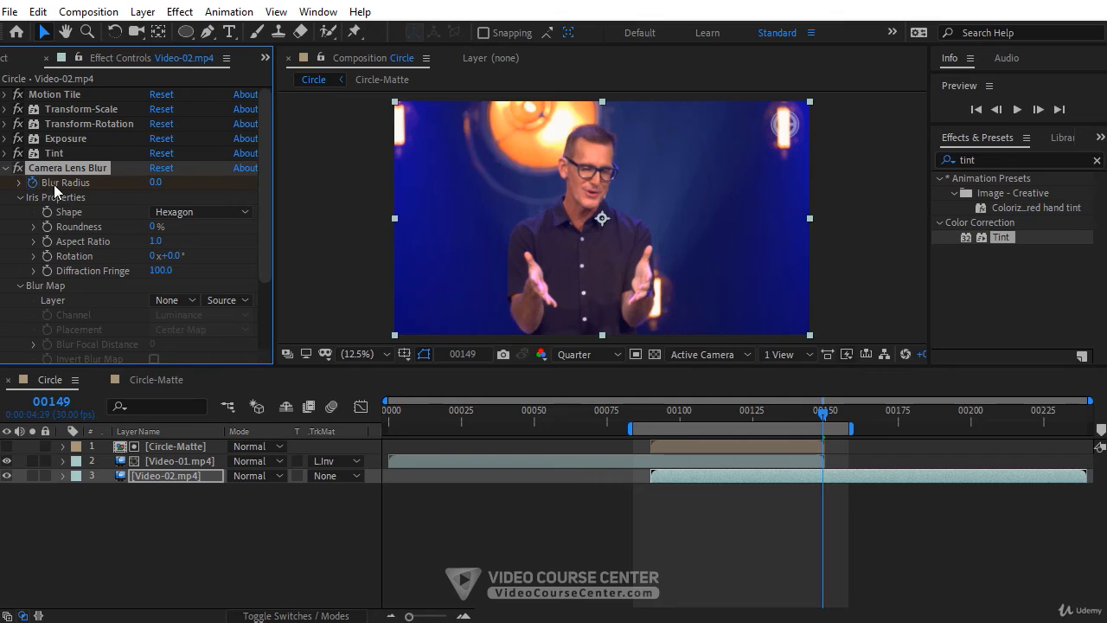
mouse_move(264, 199)
mouse_down()
mouse_move(264, 271)
mouse_move(264, 185)
mouse_up()
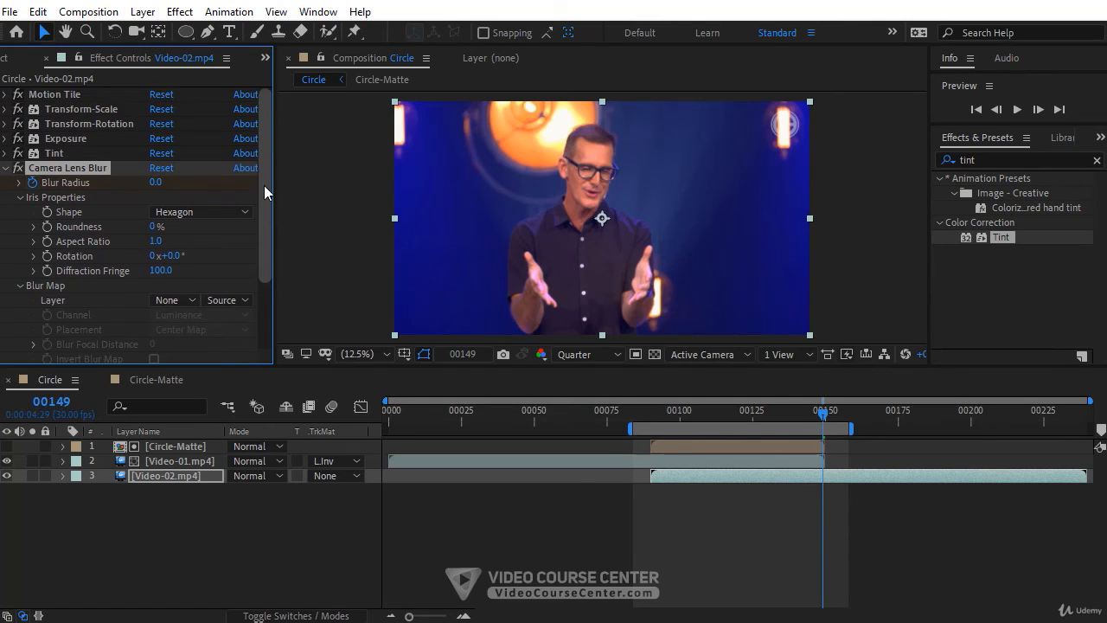
scroll(55, 179, down, 2)
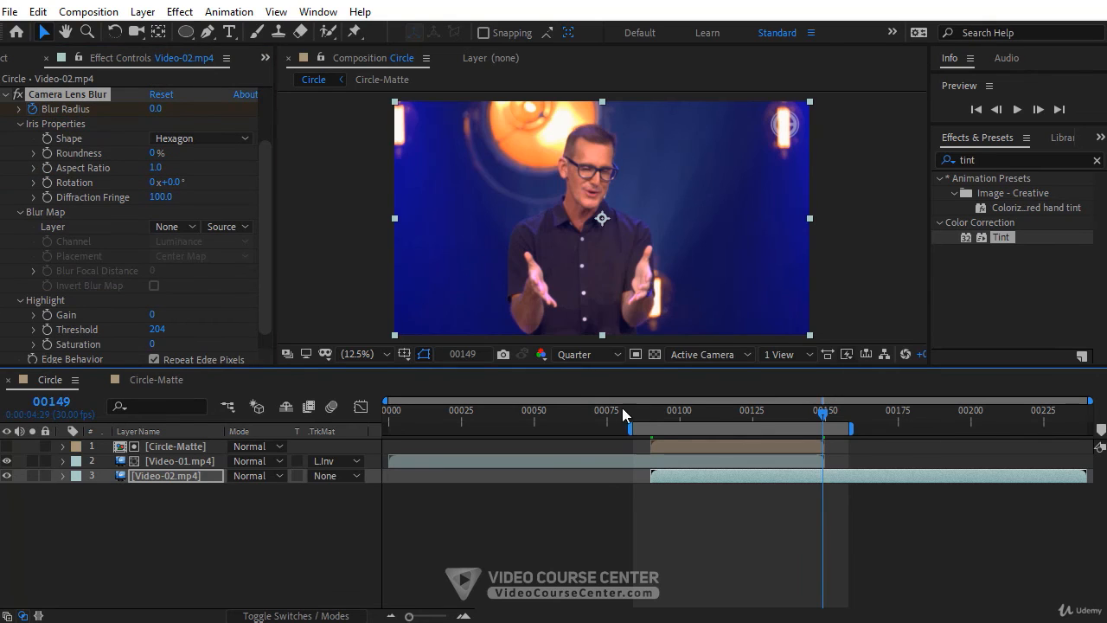
Step: Set Video-02.mp4's Blur Radius to 5 at frame 90 and collapse the Camera Lens Blur effect
click(650, 416)
click(155, 109)
text(5)
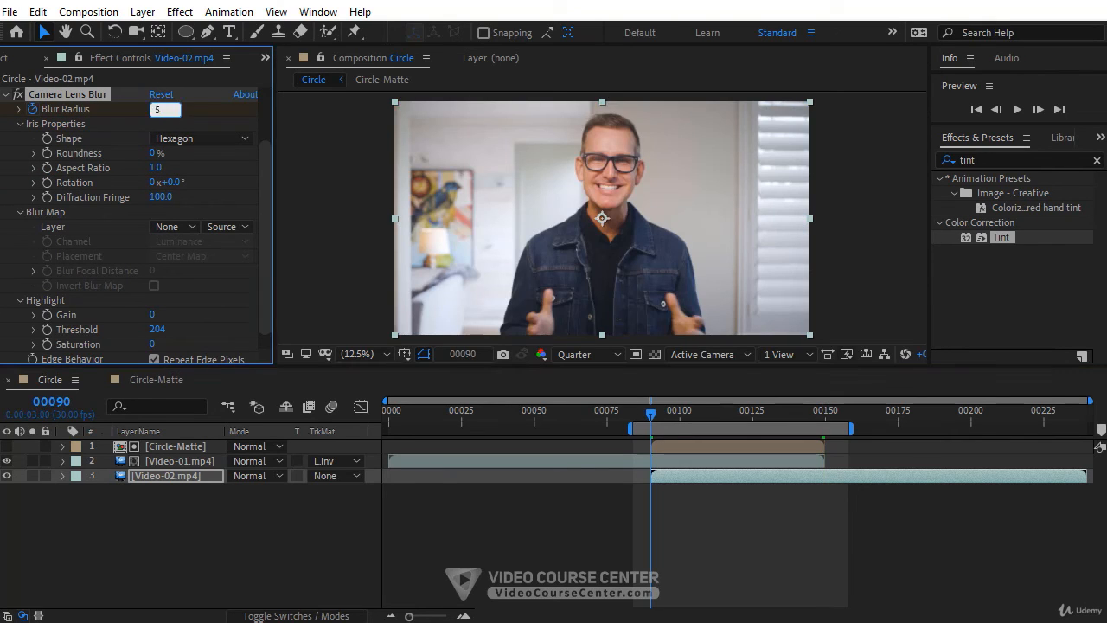
click(7, 94)
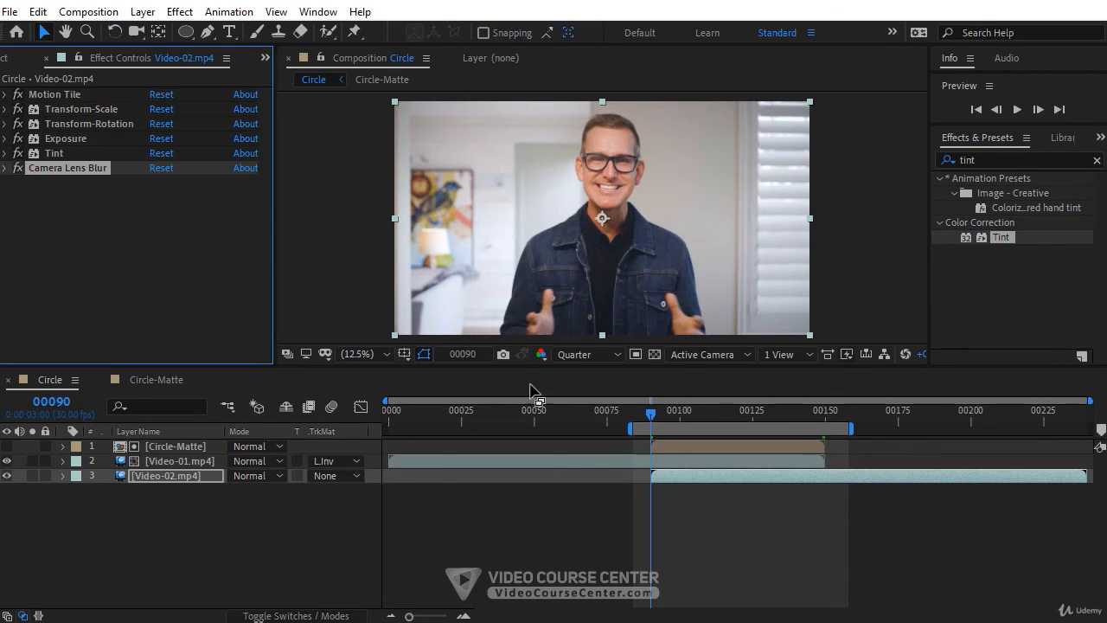
Step: Deselect the layers and preview the transition with the lens blur applied
click(695, 491)
key(space)
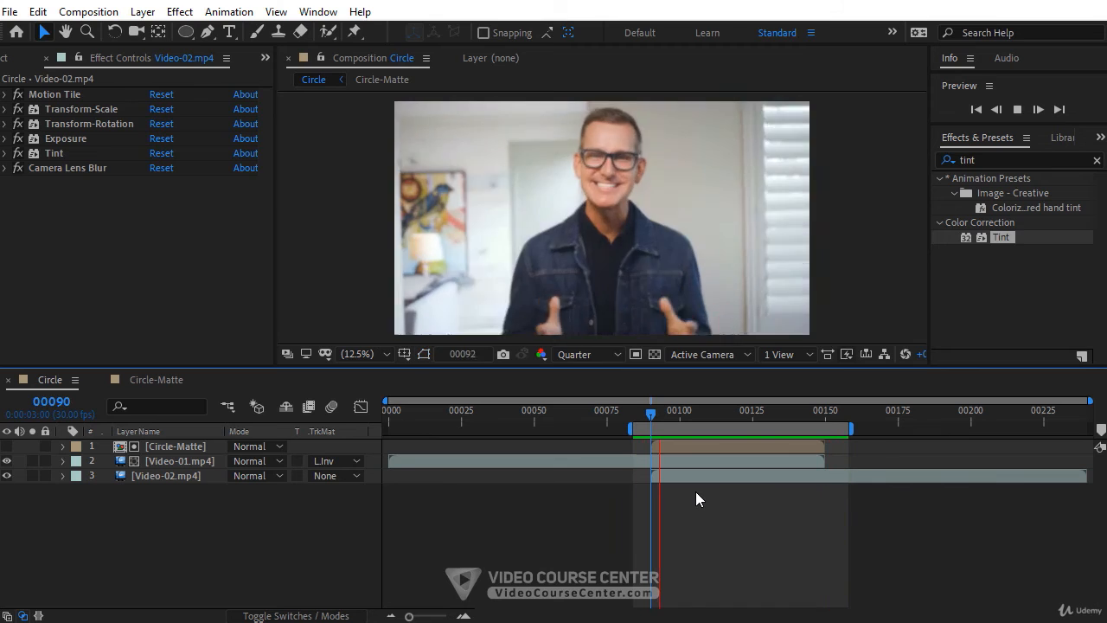
key(space)
Step: Reveal the keyframes of all layers and apply Easy Ease to every keyframe on Video-01.mp4 and Video-02.mp4
click(687, 446)
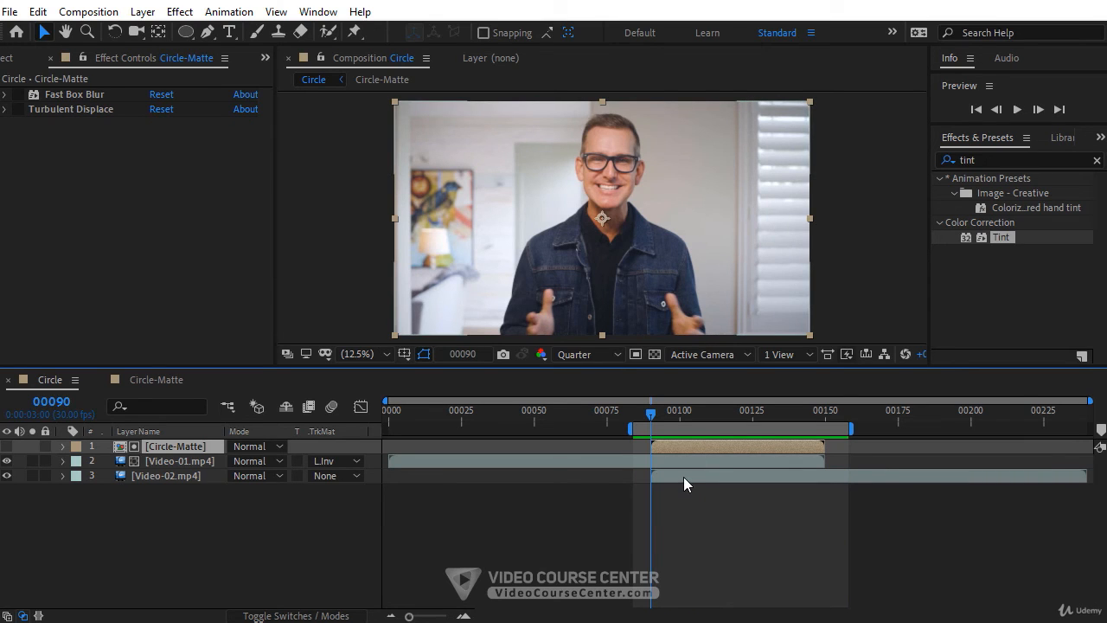
key(ctrl+a)
key(u)
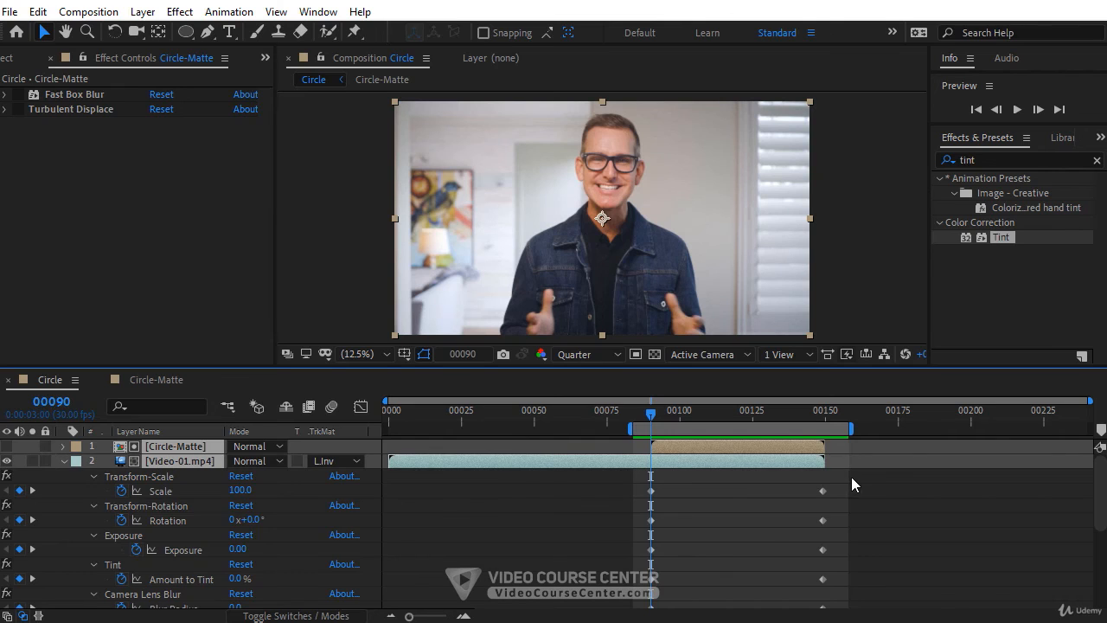
drag(850, 477, 609, 608)
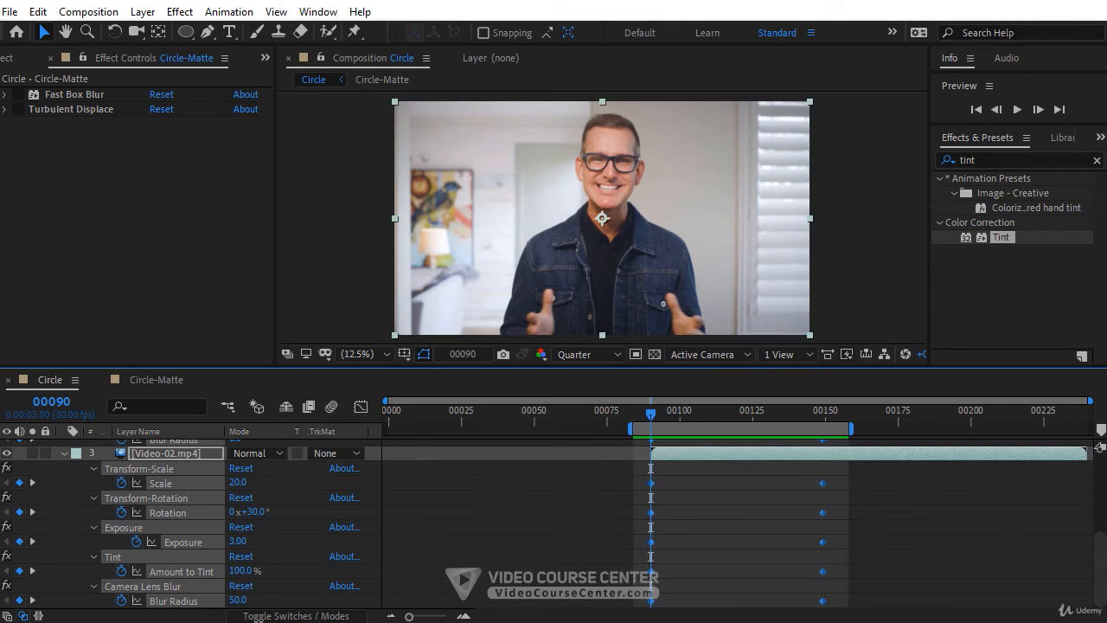
click(698, 414)
right_click(649, 483)
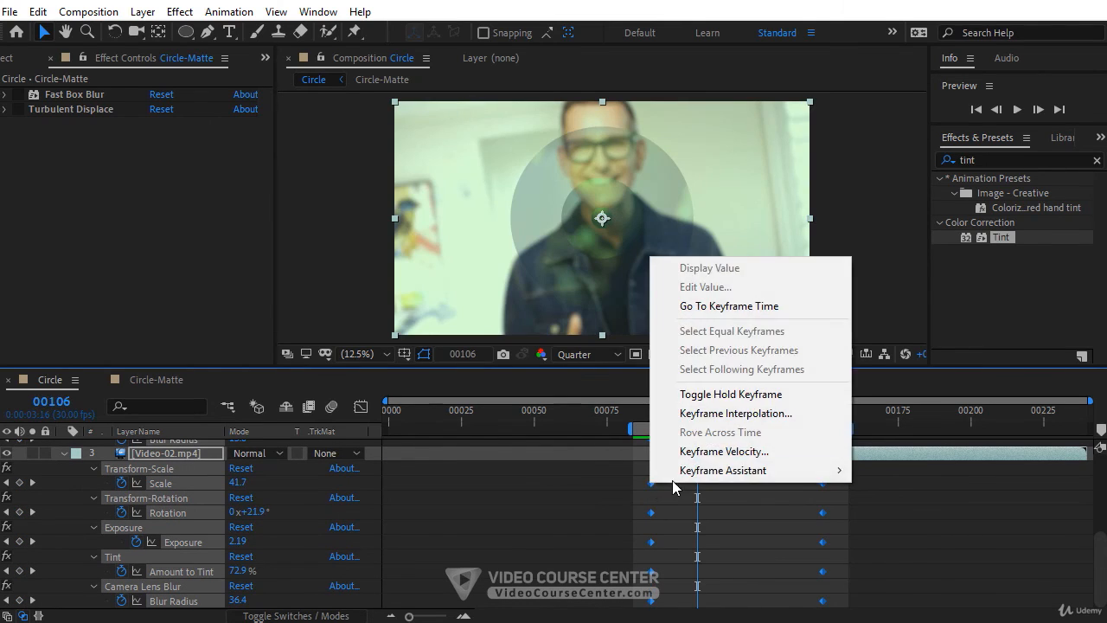
mouse_move(692, 470)
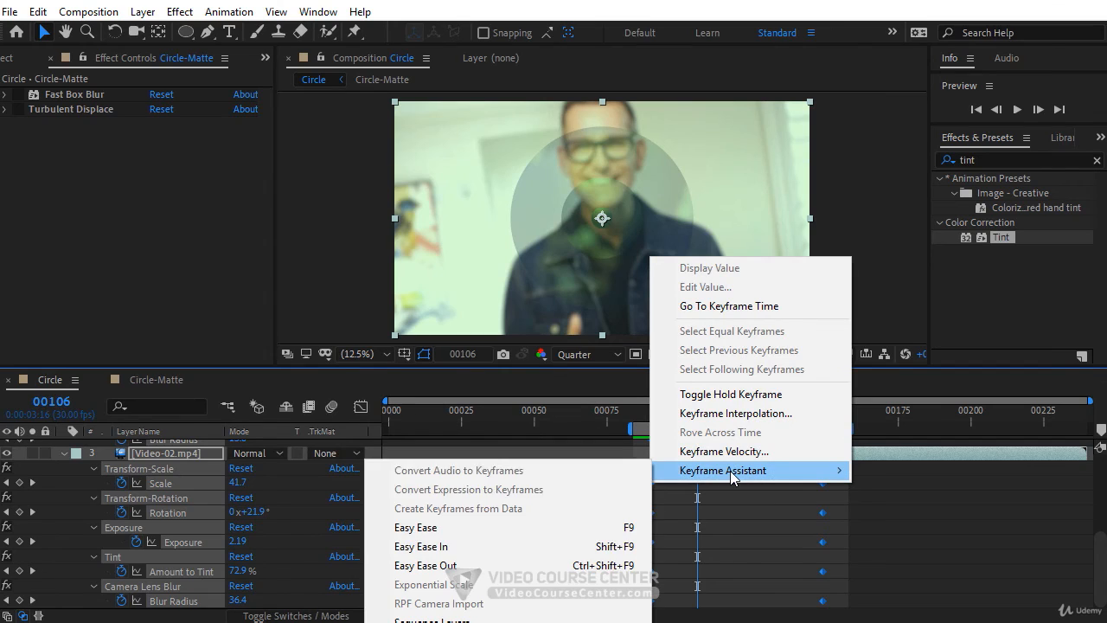
click(430, 528)
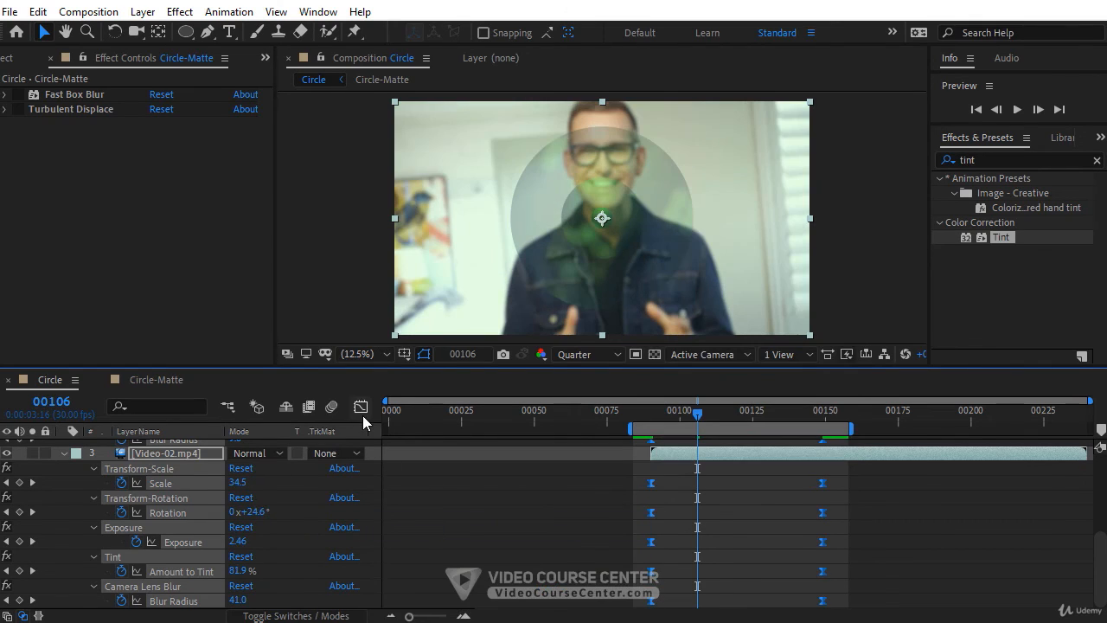
Step: In the Graph Editor's speed graph, lengthen the start and end easing handles of all keyframes so the speed peaks at about frame 112
click(360, 408)
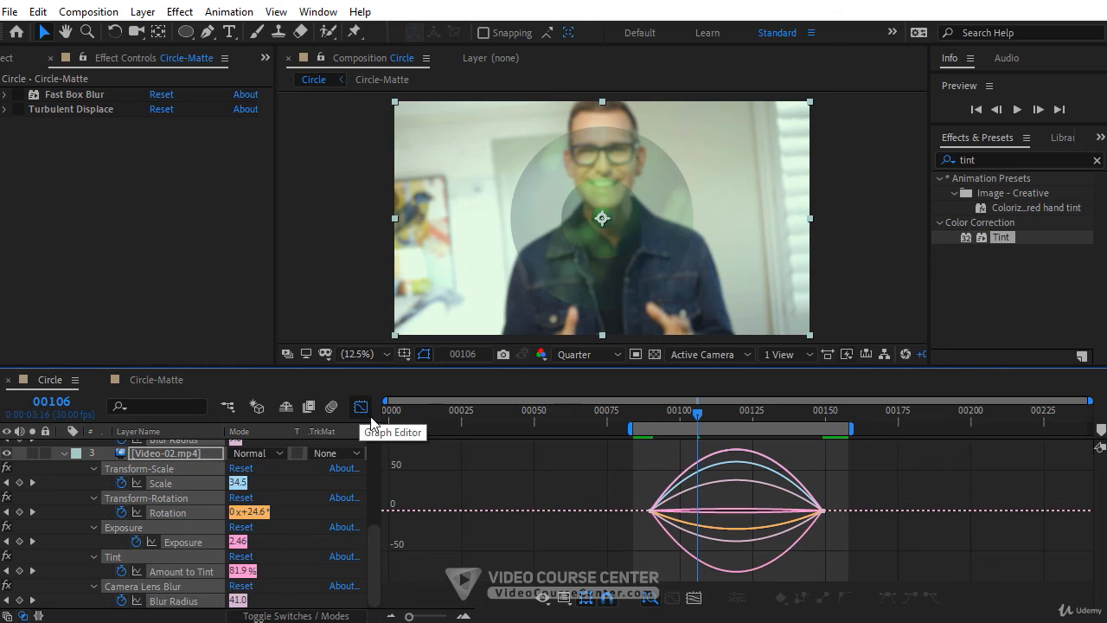
click(565, 599)
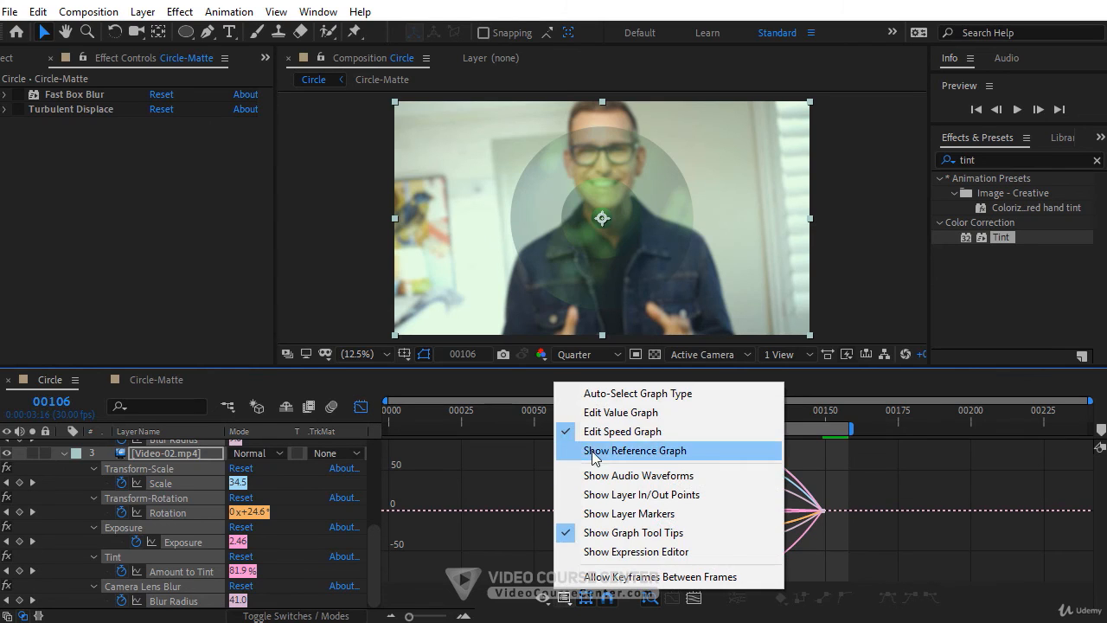
click(637, 437)
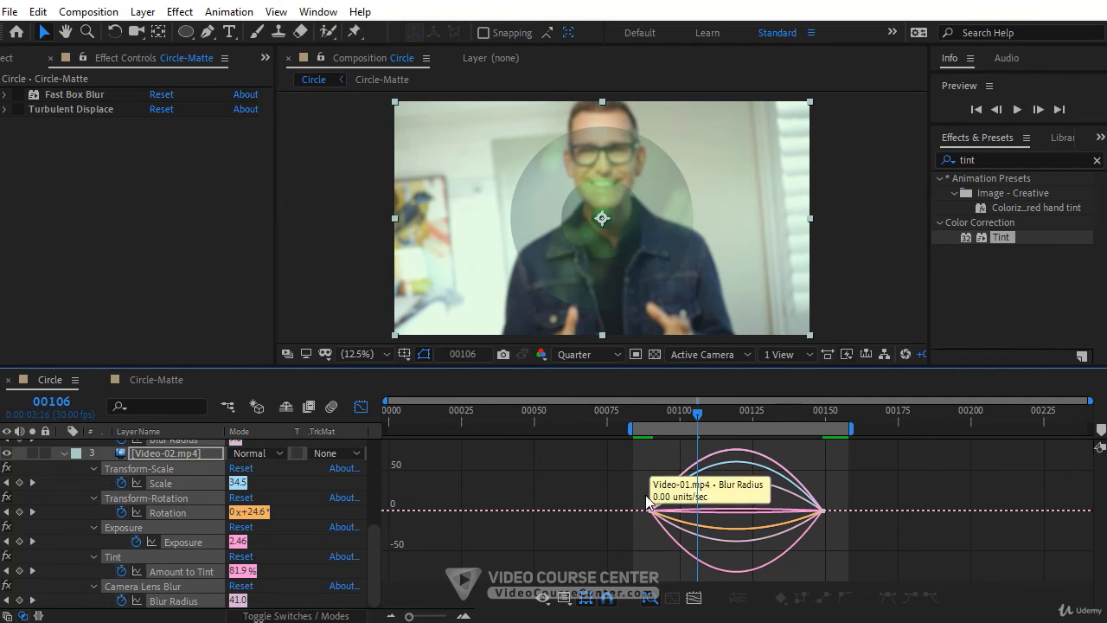
drag(638, 473, 689, 518)
drag(883, 495, 769, 509)
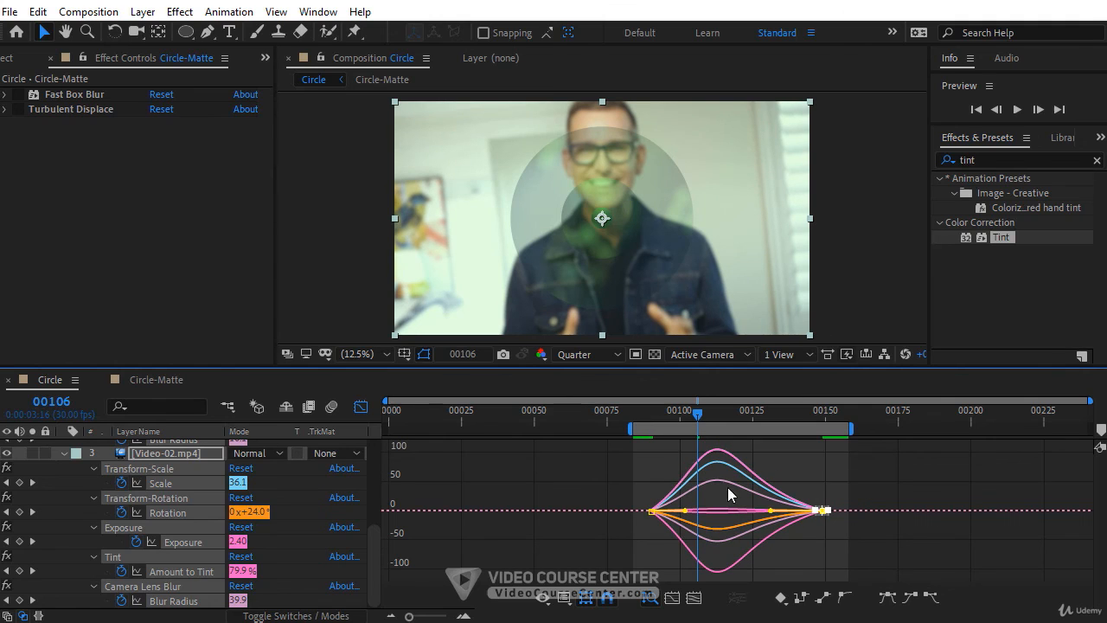
click(362, 406)
Step: Collapse the layer properties and preview the eased transition
key(a)
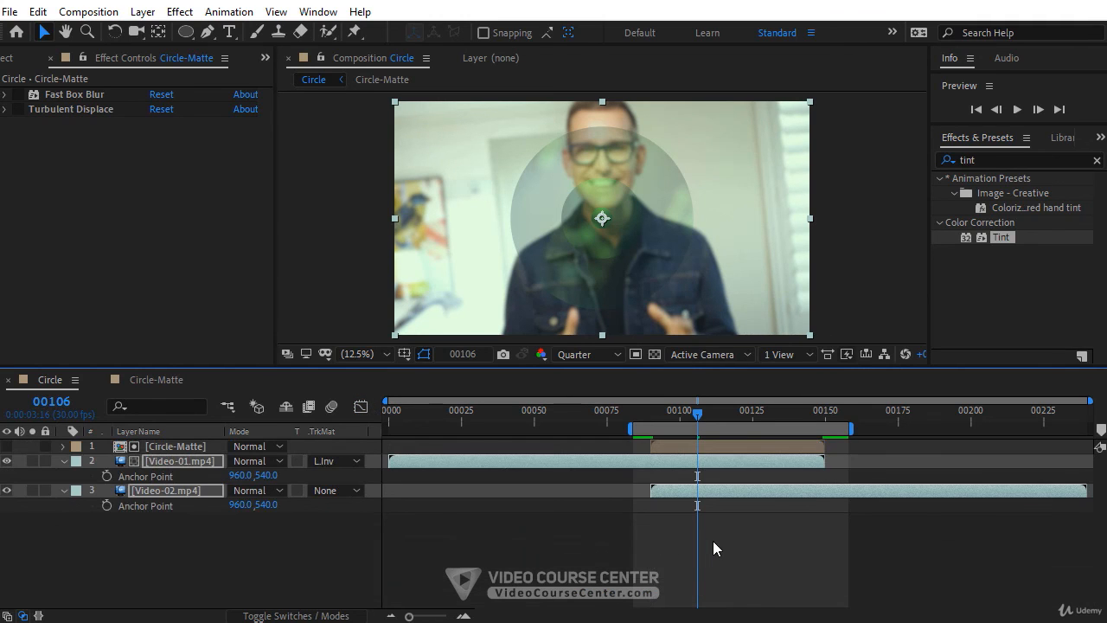
key(a)
key(space)
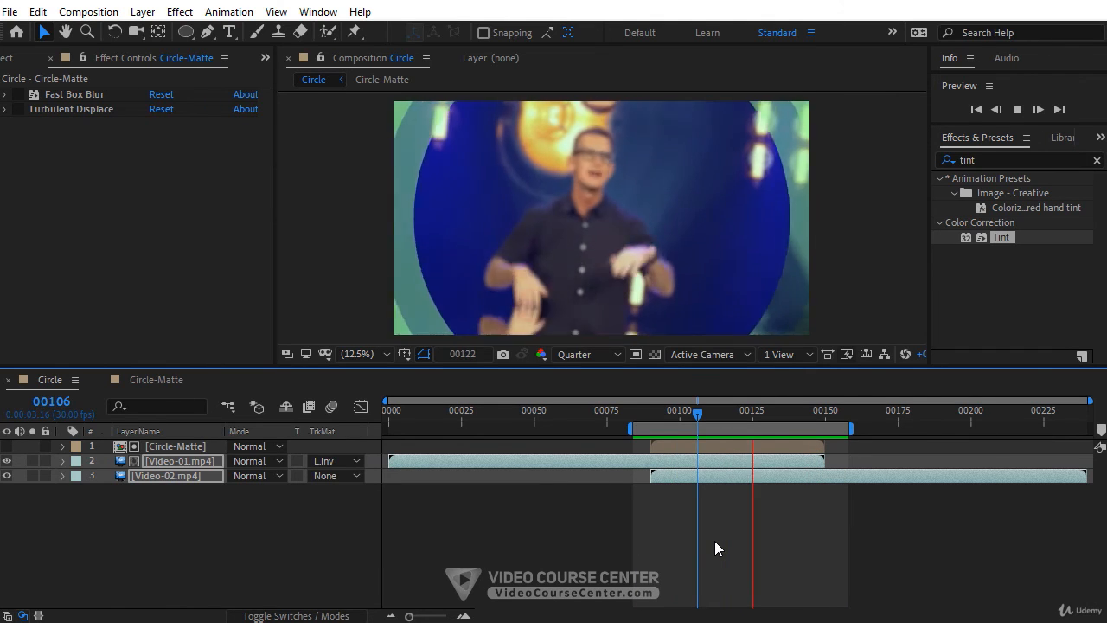
click(714, 522)
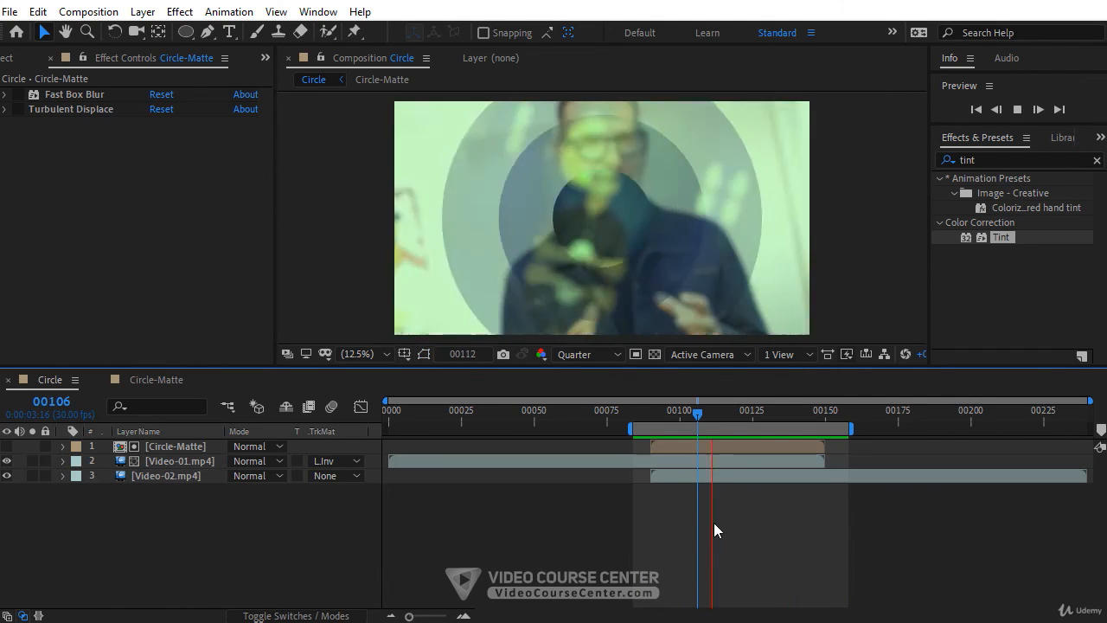
Step: Enable Fast Box Blur and Turbulent Displace on the Circle-Matte layer and check the matte edges at frame 118
drag(697, 415, 710, 416)
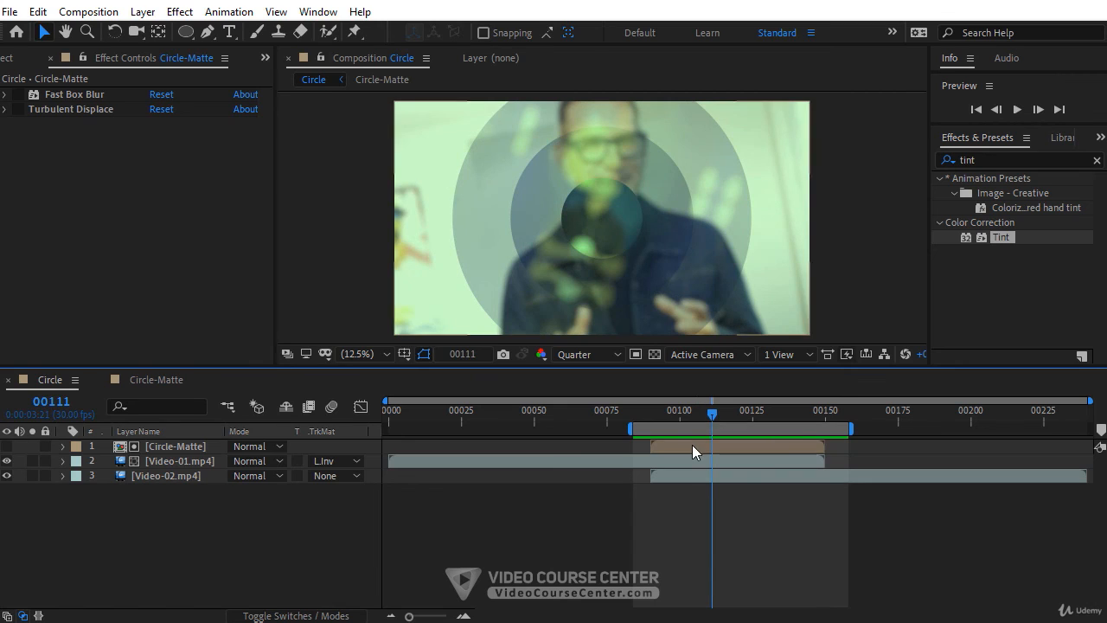
click(692, 447)
click(17, 95)
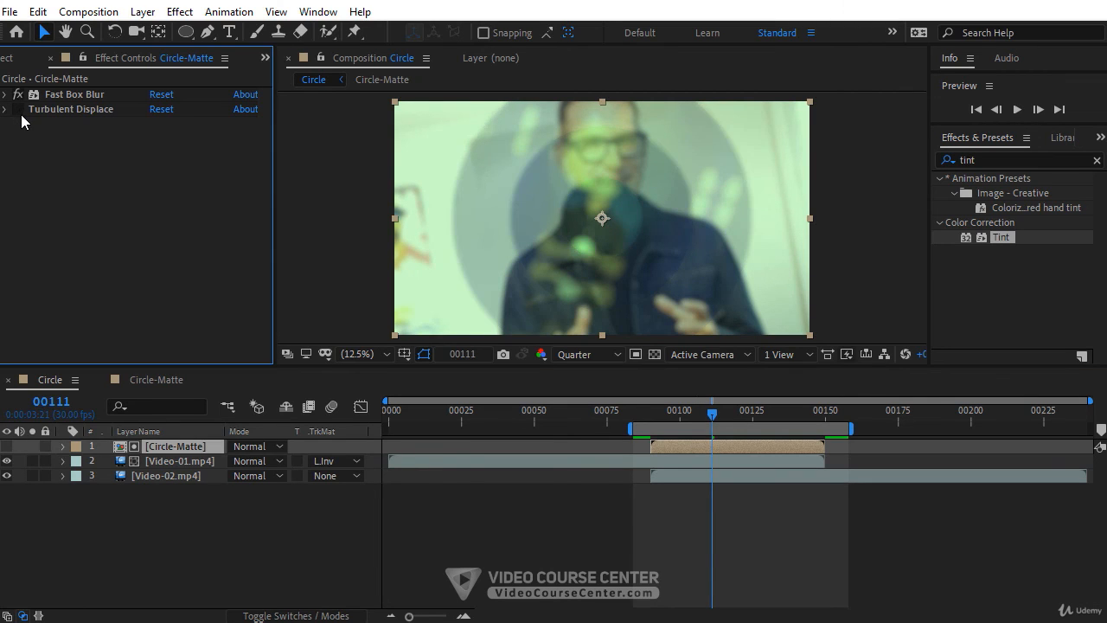
click(18, 110)
drag(727, 419, 730, 413)
Step: Disable all effects on Video-01.mp4 and Video-02.mp4 and preview the transition with only the matte
click(694, 463)
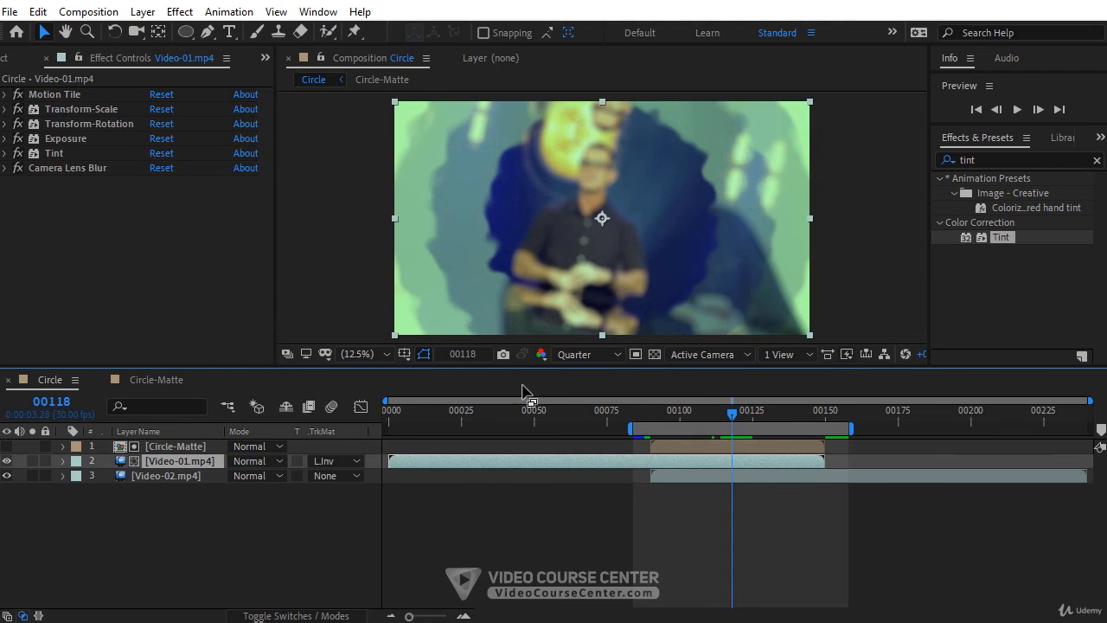
click(22, 100)
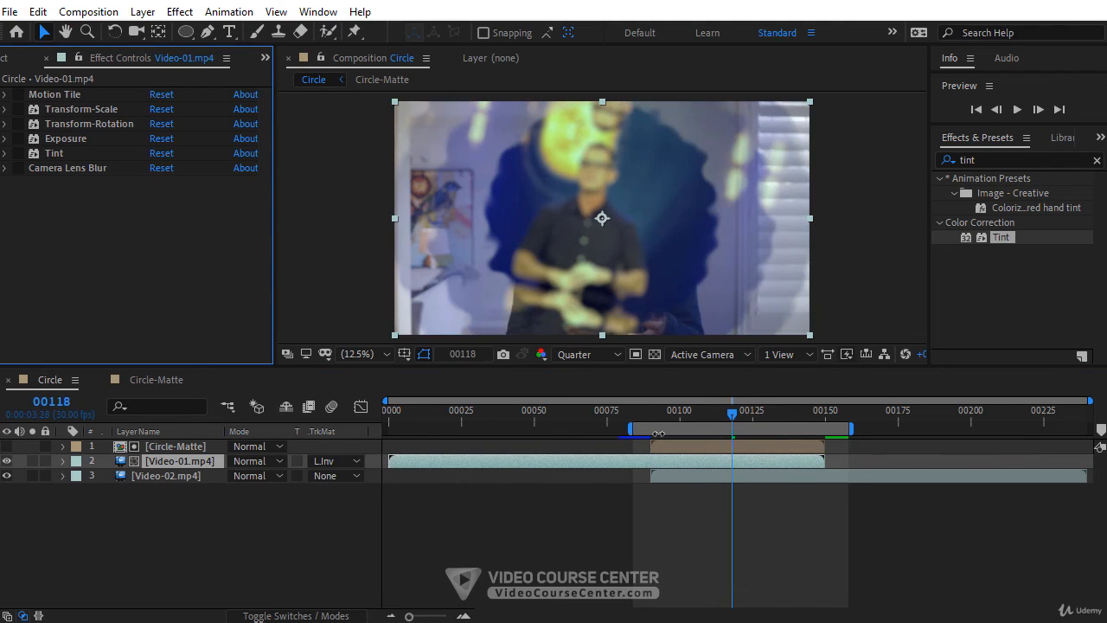
click(732, 477)
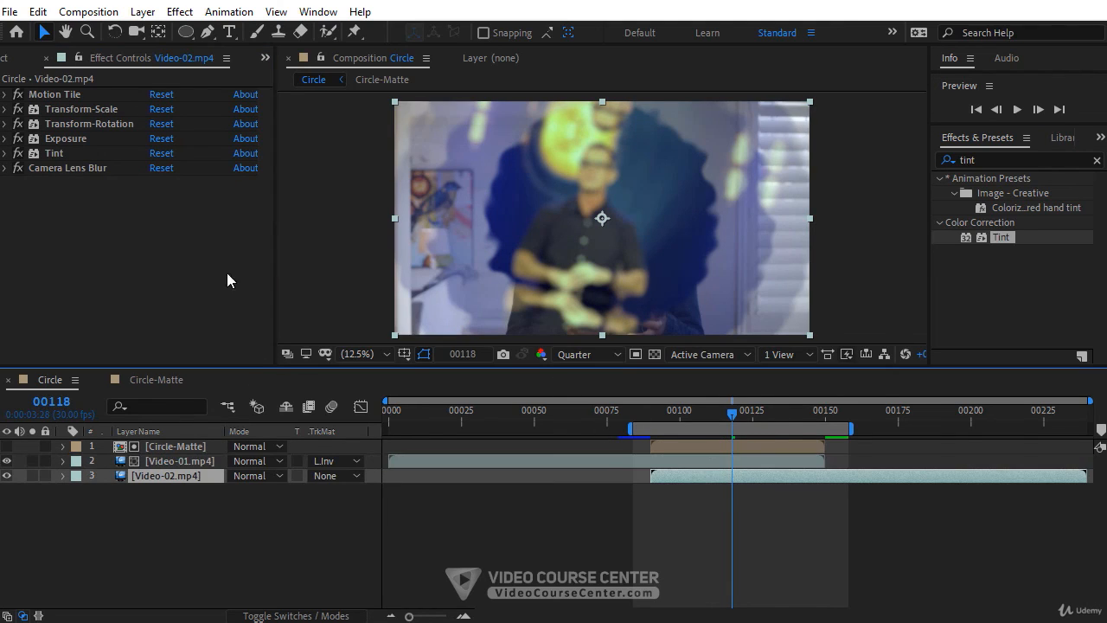
click(18, 96)
key(space)
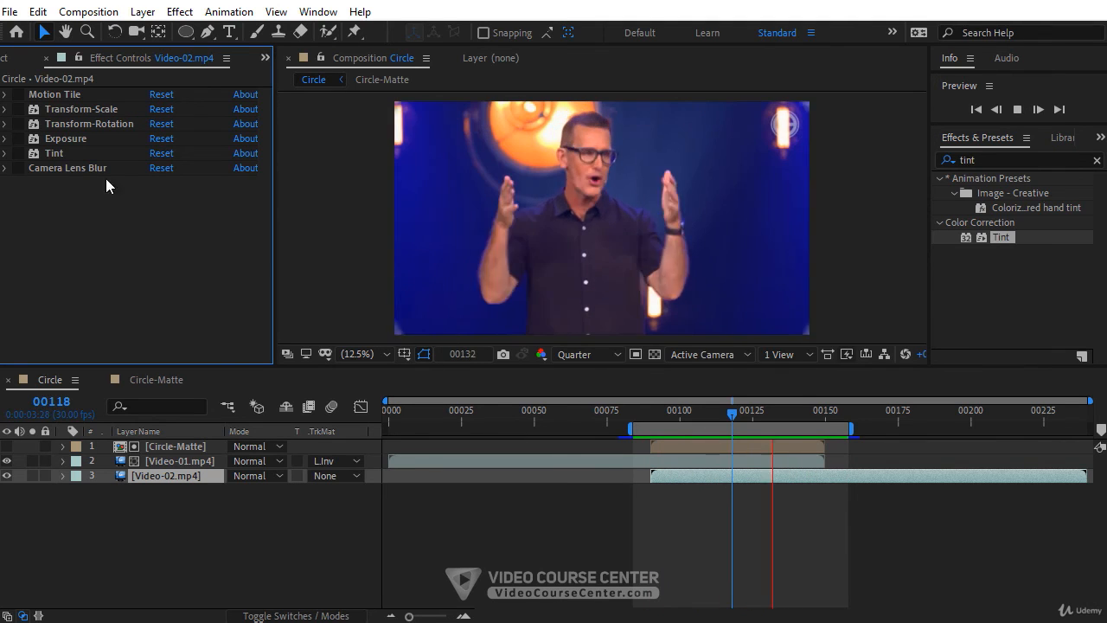
Step: Enable every effect except Tint on both Video-02.mp4 and Video-01.mp4
click(18, 153)
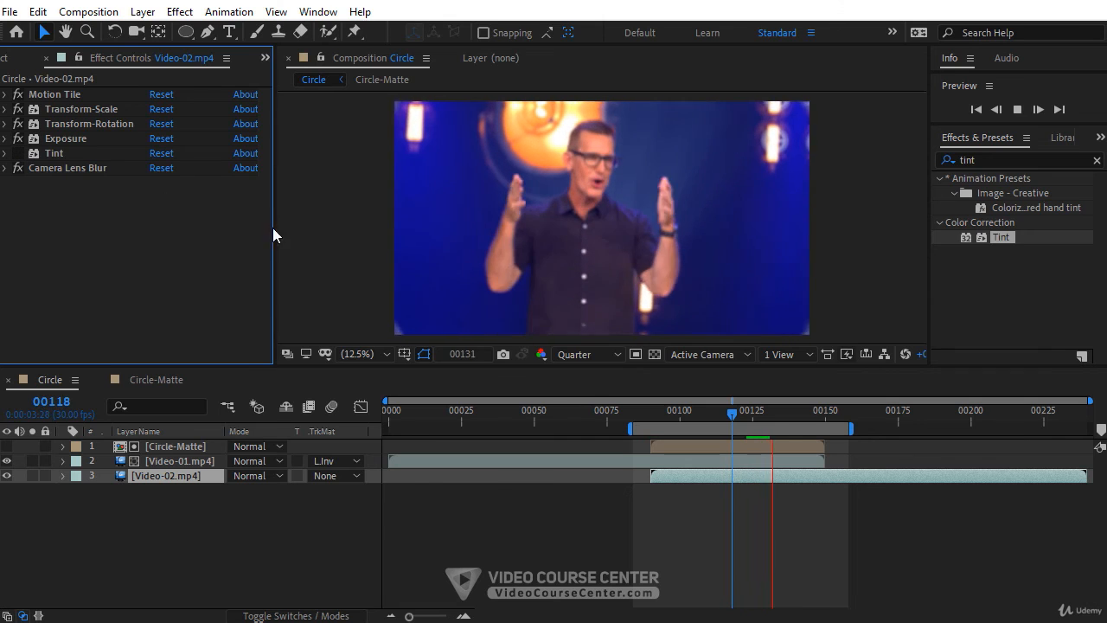
click(687, 460)
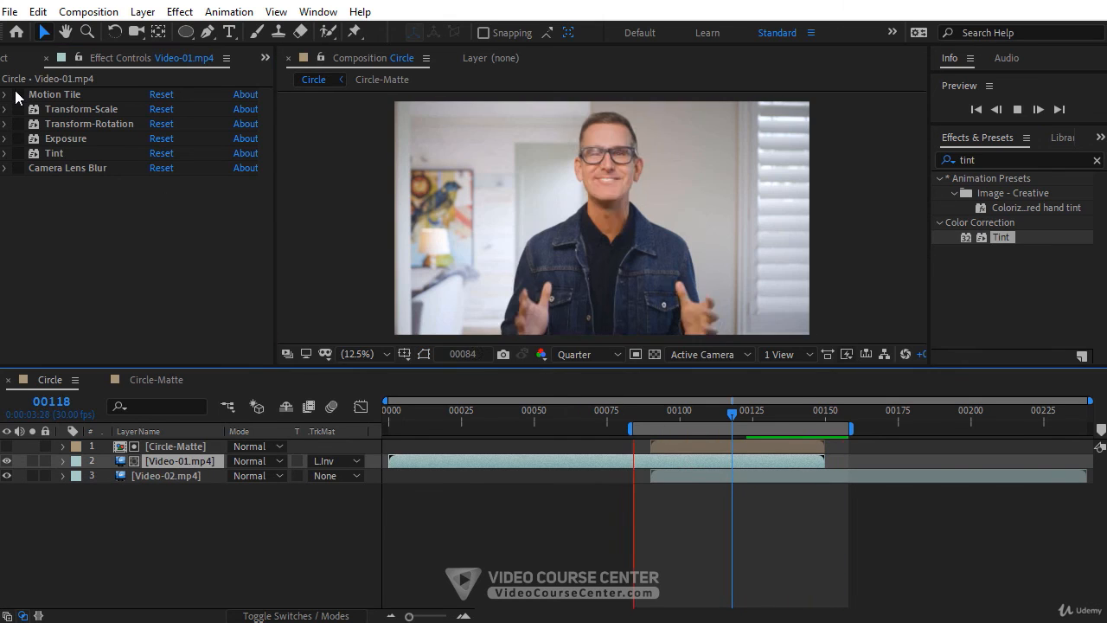
drag(17, 95, 17, 173)
click(18, 153)
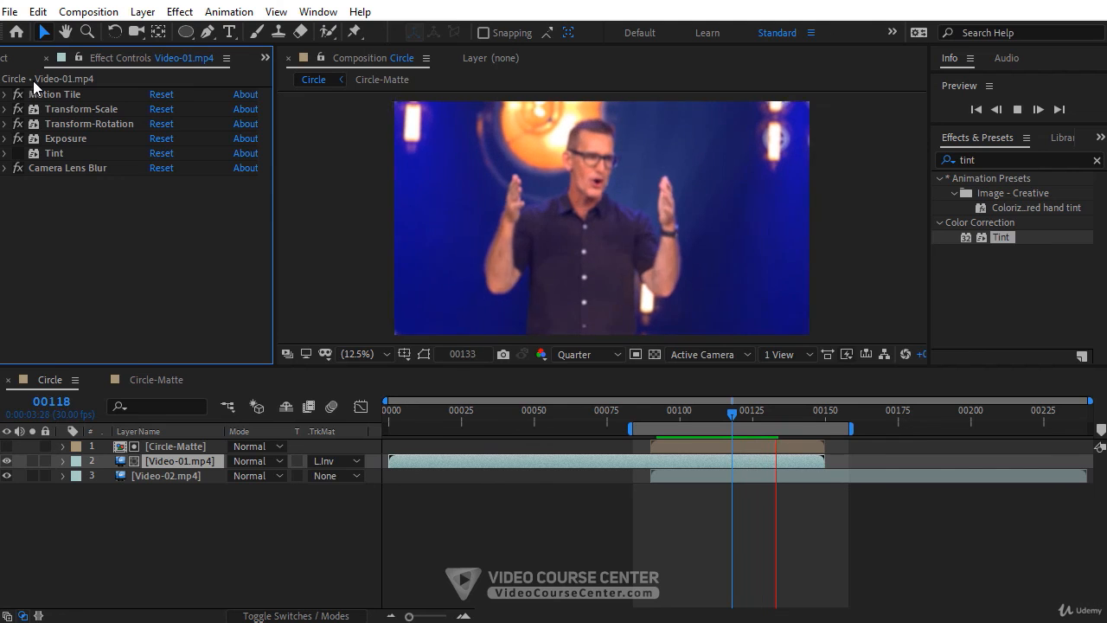
Step: Group the Circle and Circle-Matte compositions into a new project folder named Circle
click(12, 61)
click(39, 217)
shift+click(51, 230)
drag(51, 230, 38, 355)
text(Ci)
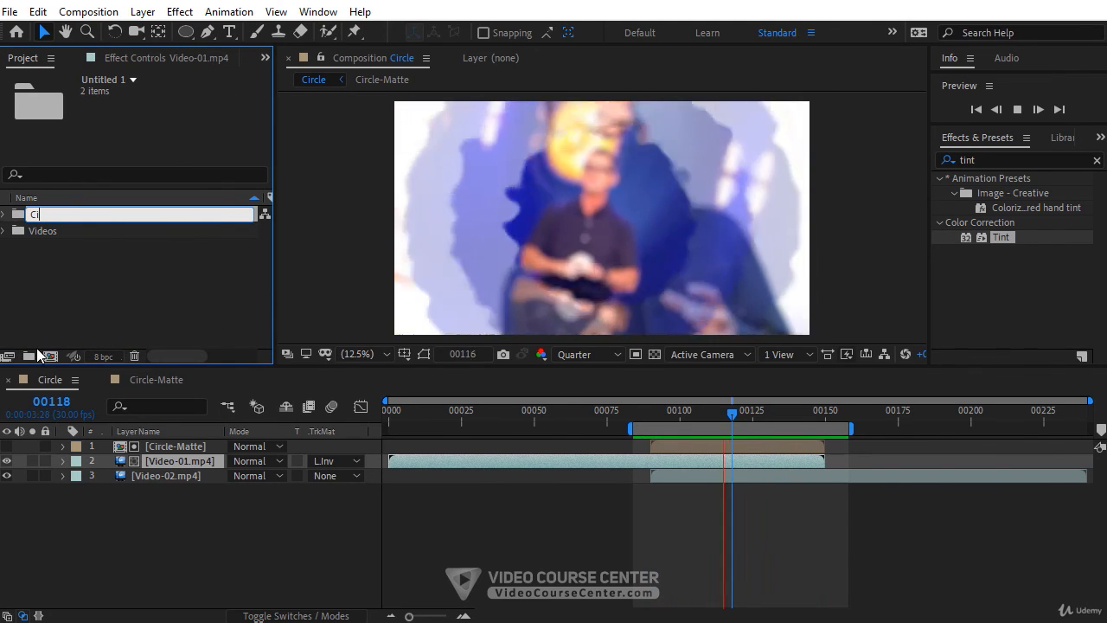
text(rcle)
key(Return)
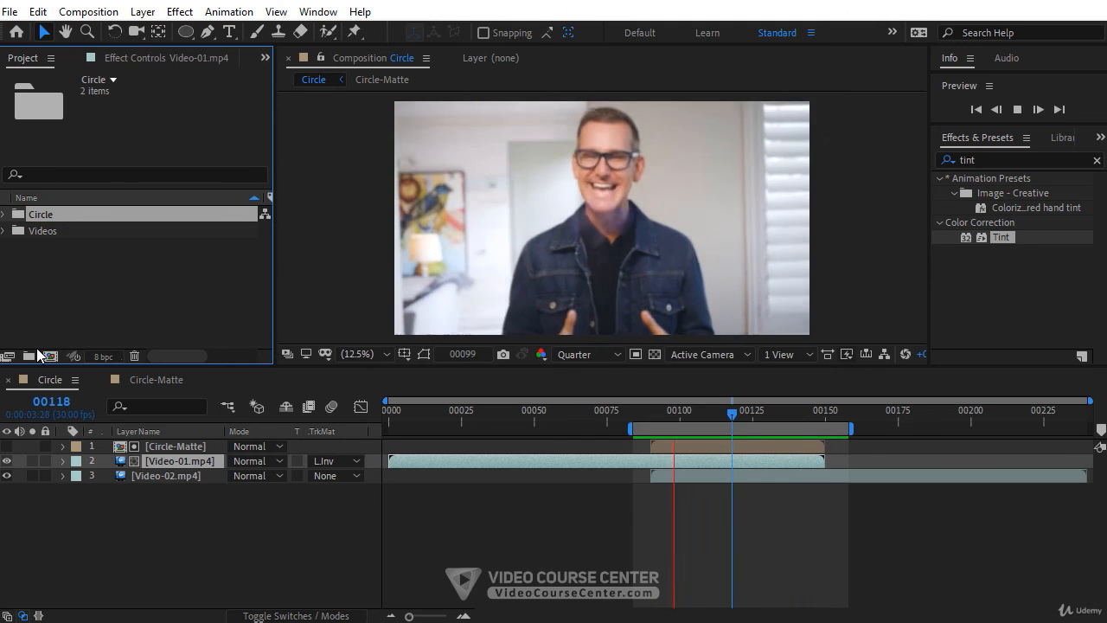